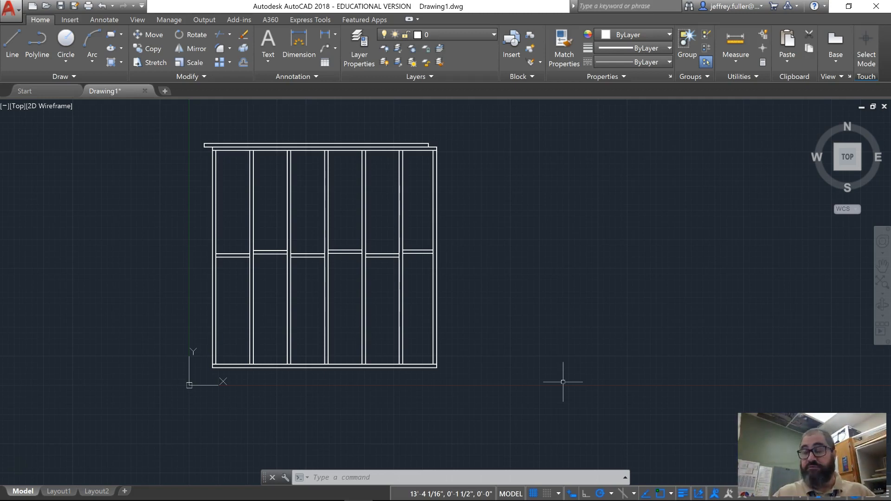
click(427, 209)
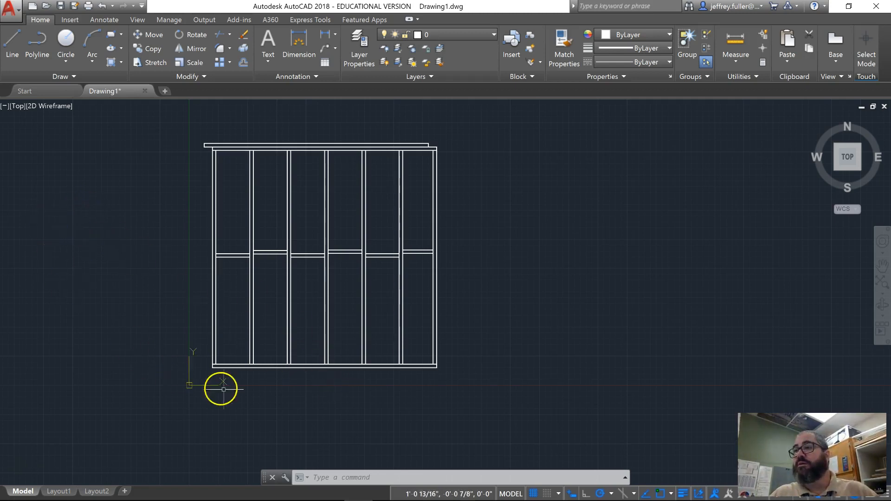
key(Escape)
key(Escape)
key(Escape)
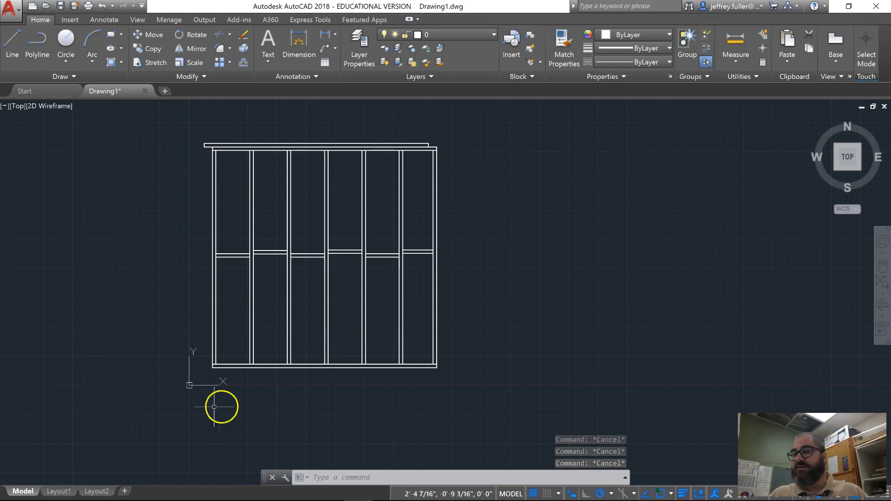
click(311, 364)
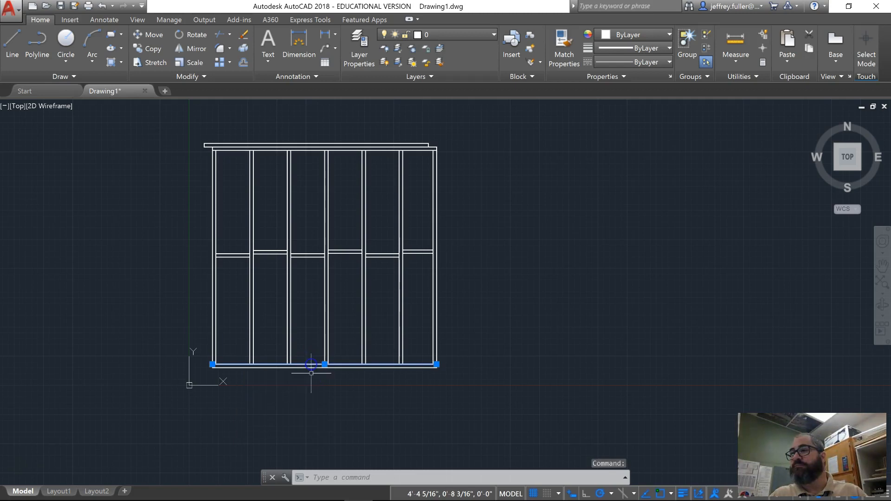
key(Escape)
key(Escape)
scroll(307, 409, up, 6)
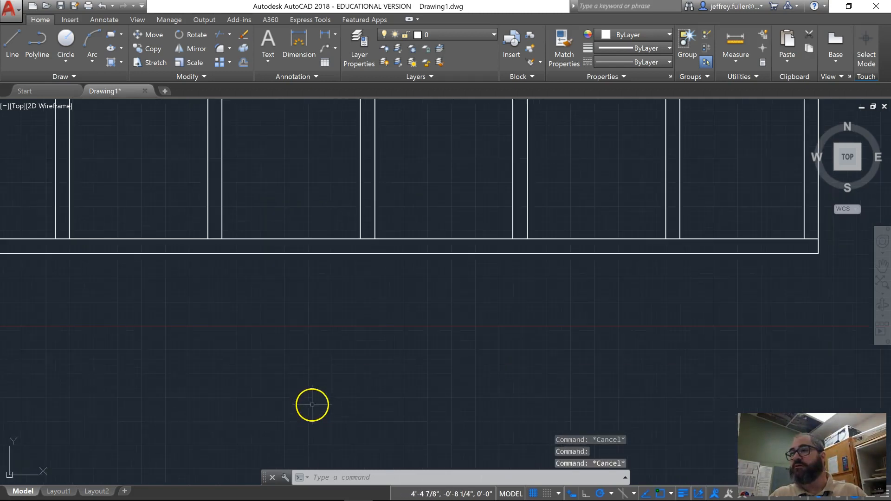
scroll(312, 401, down, 4)
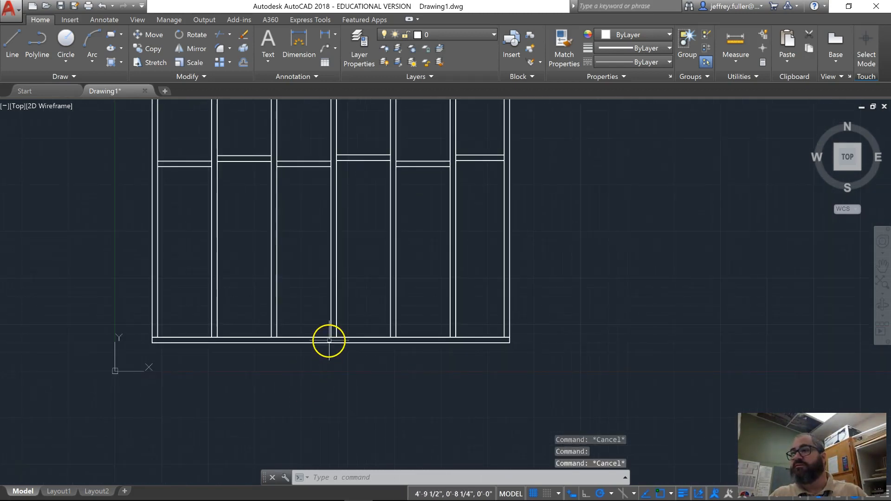
- Offset the lower edge of the bottom plate 24" upward across the wall frame
click(244, 64)
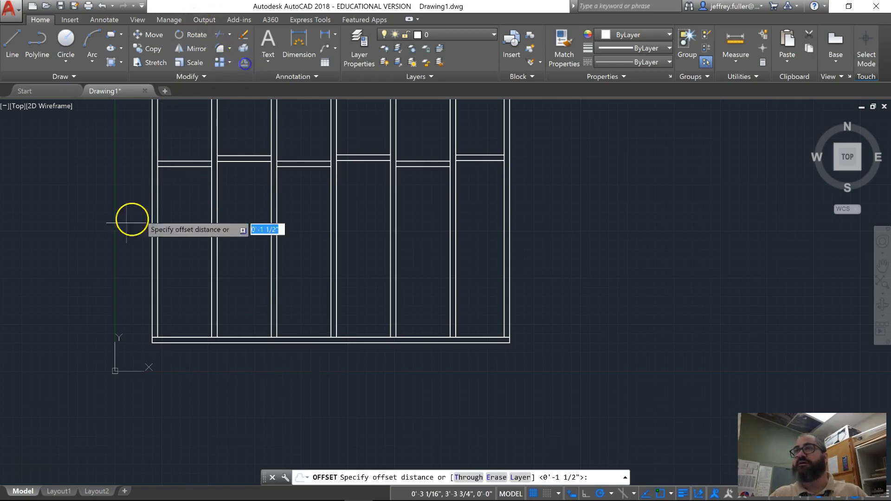
text(24)
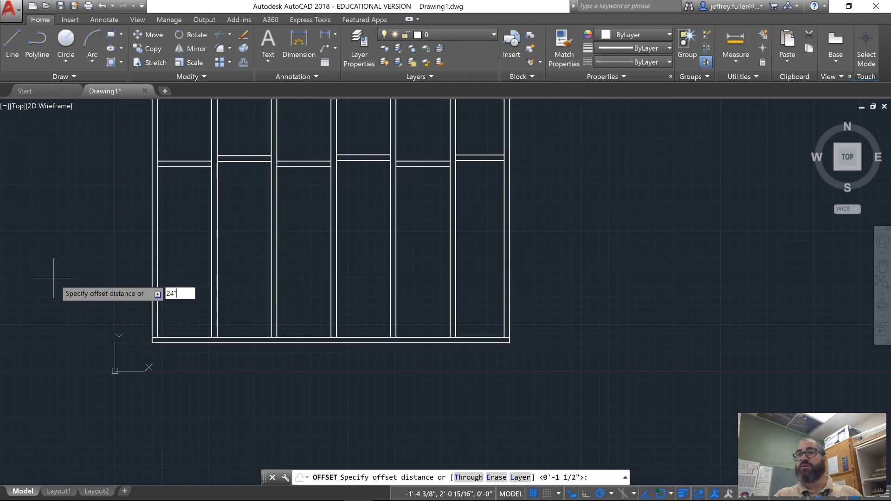
key(Return)
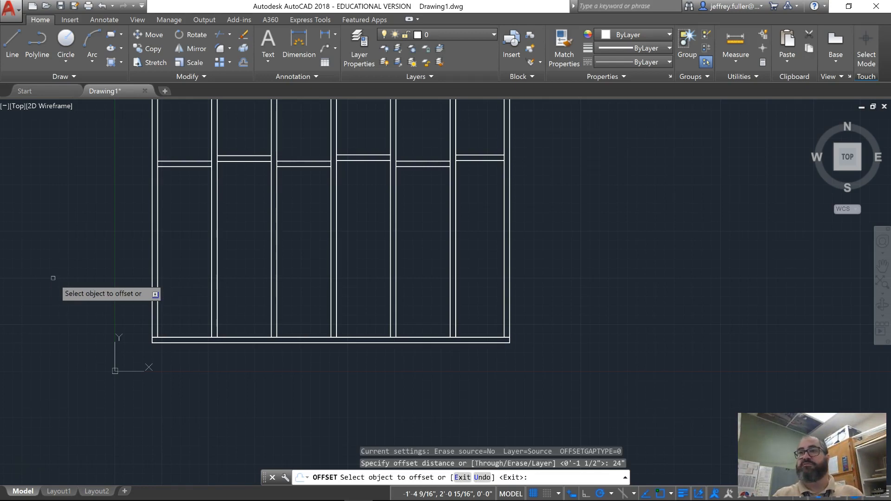
click(324, 344)
click(308, 258)
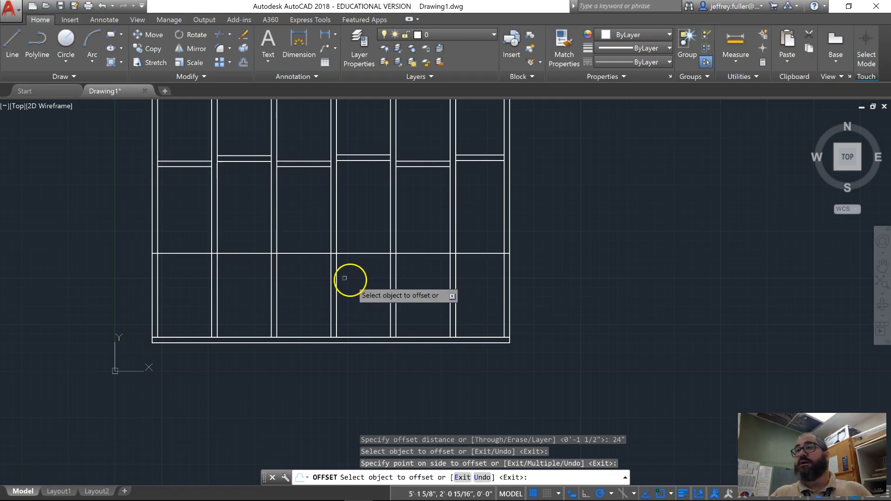
scroll(277, 285, down, 2)
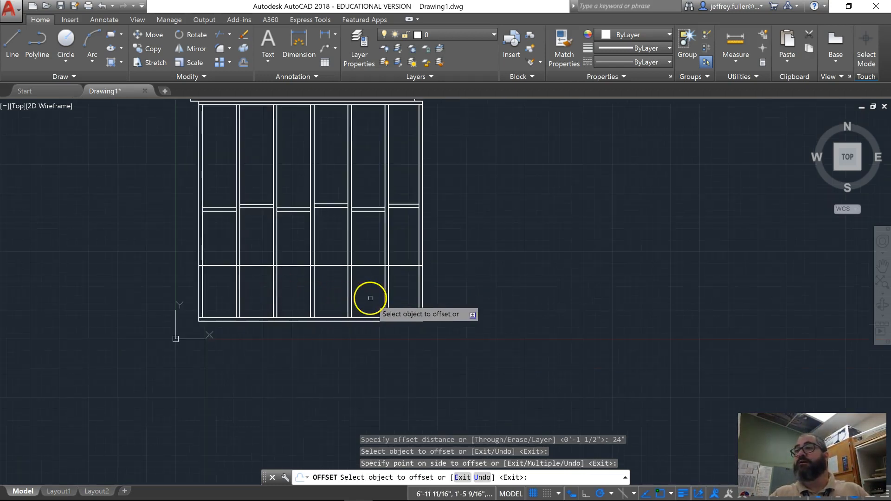
middle_drag(143, 247, 145, 312)
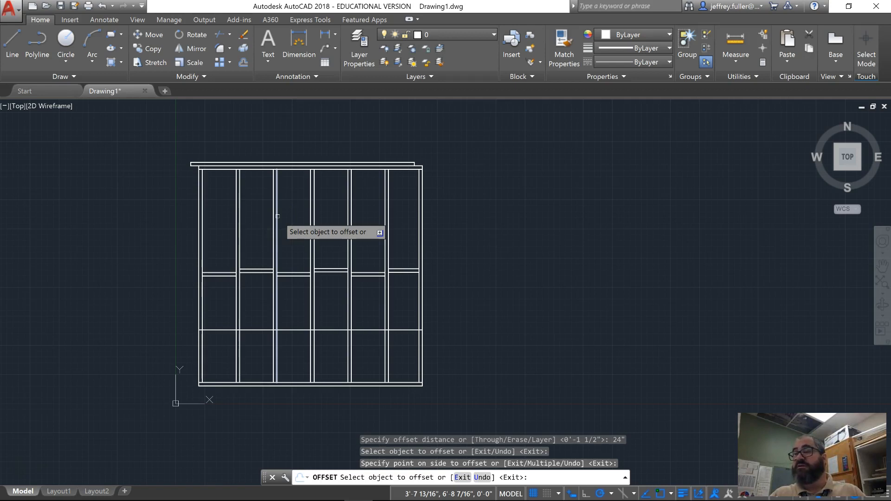
scroll(213, 366, up, 4)
scroll(213, 366, down, 2)
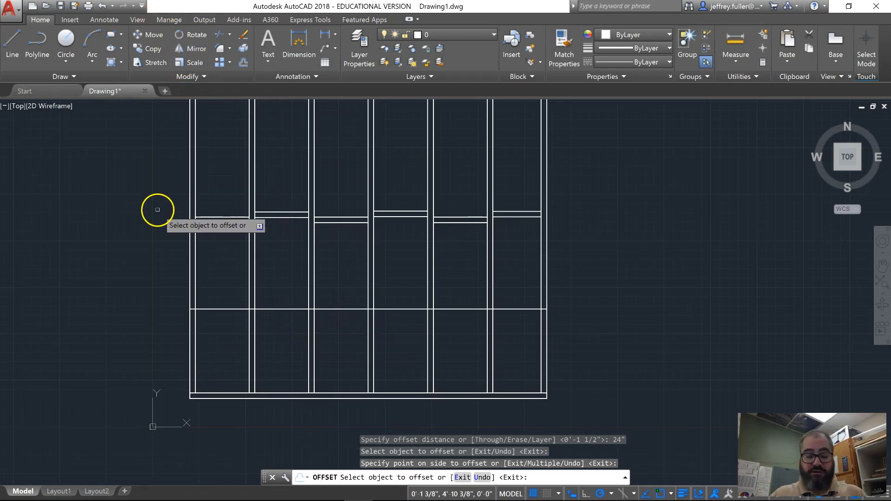
text(trim)
key(Return)
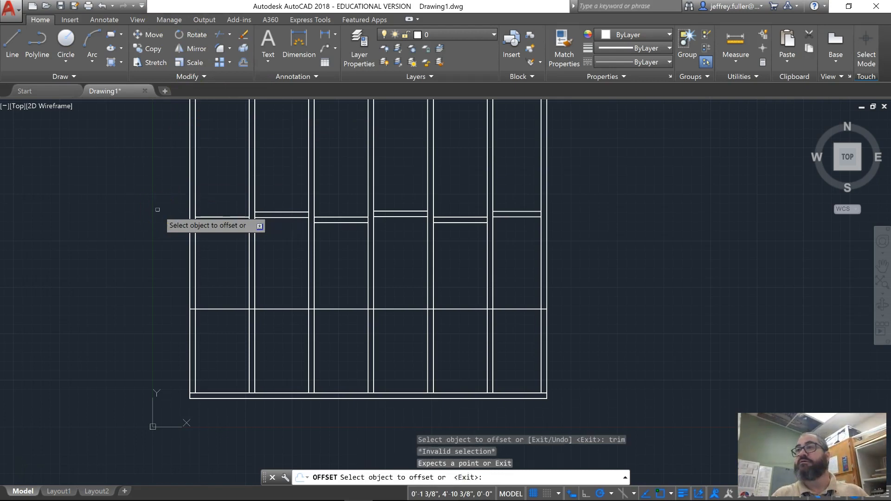
key(Return)
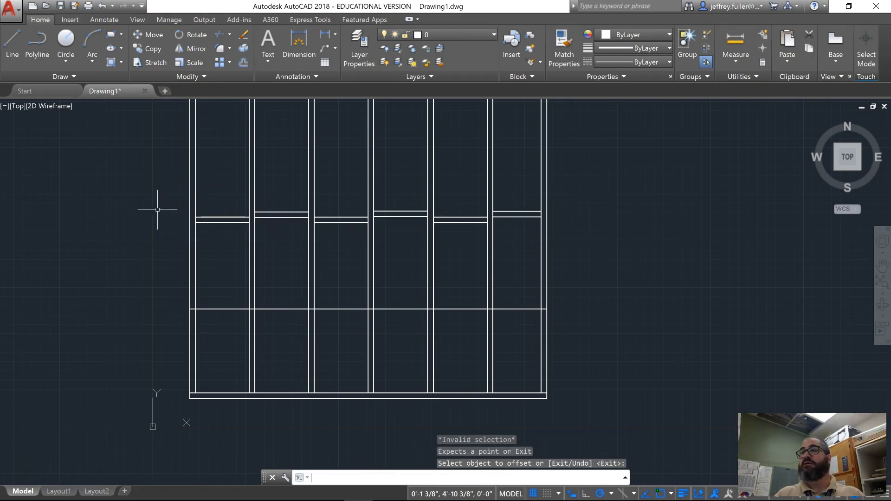
key(Escape)
key(Escape)
key(Escape)
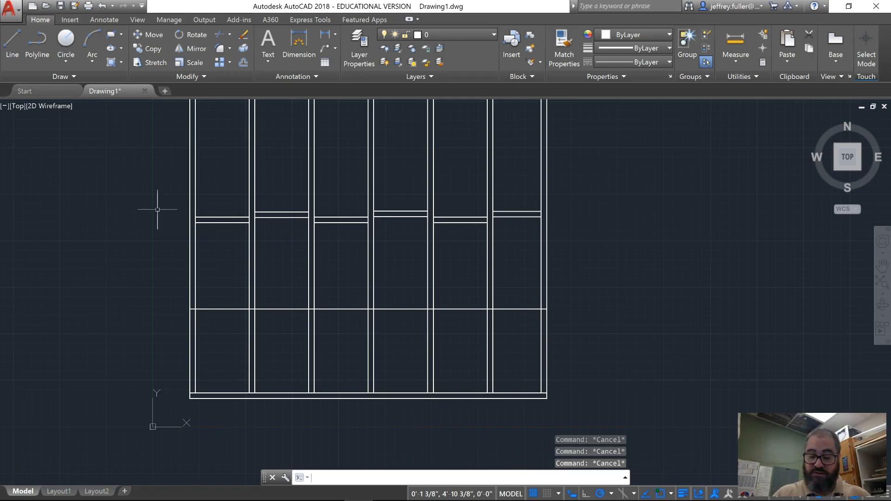
- Trim the new horizontal line back to the right edge of the third stud from the left, using all objects as cutting edges
text(tr)
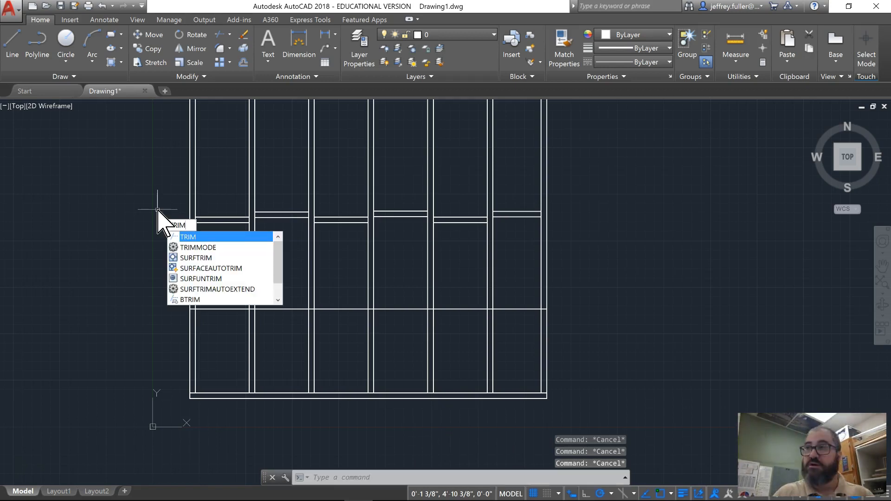
key(Return)
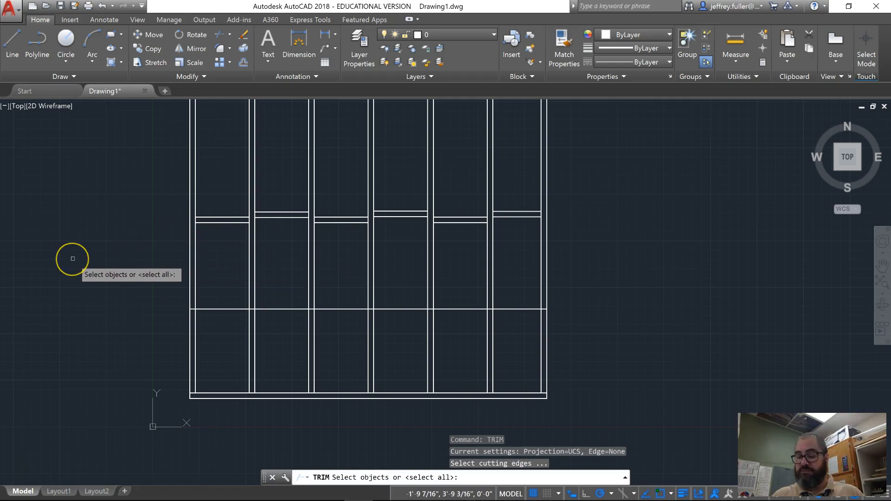
key(Return)
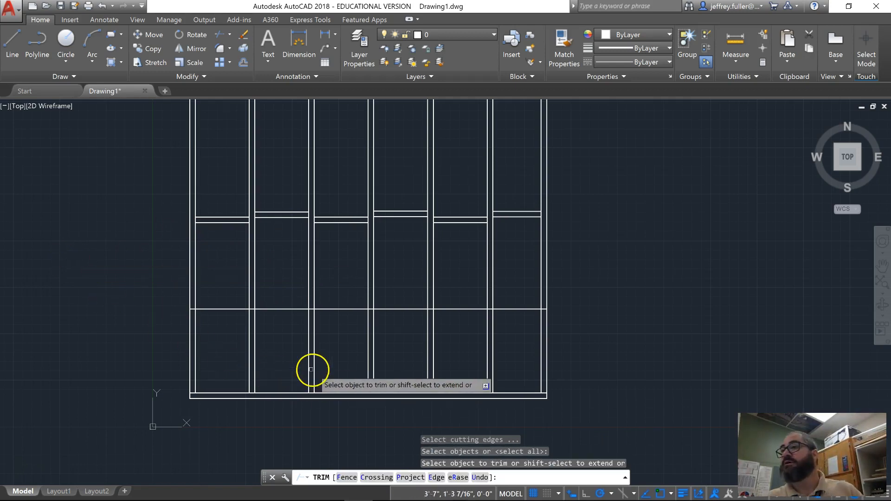
scroll(306, 340, up, 3)
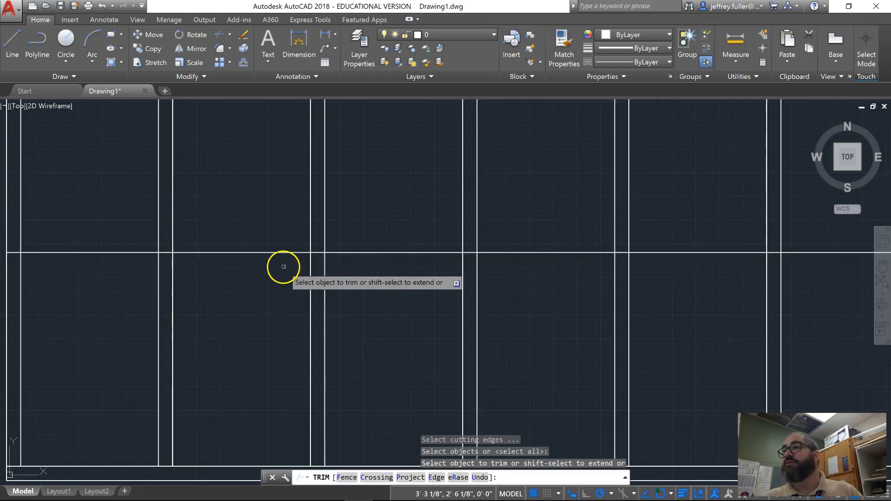
click(315, 253)
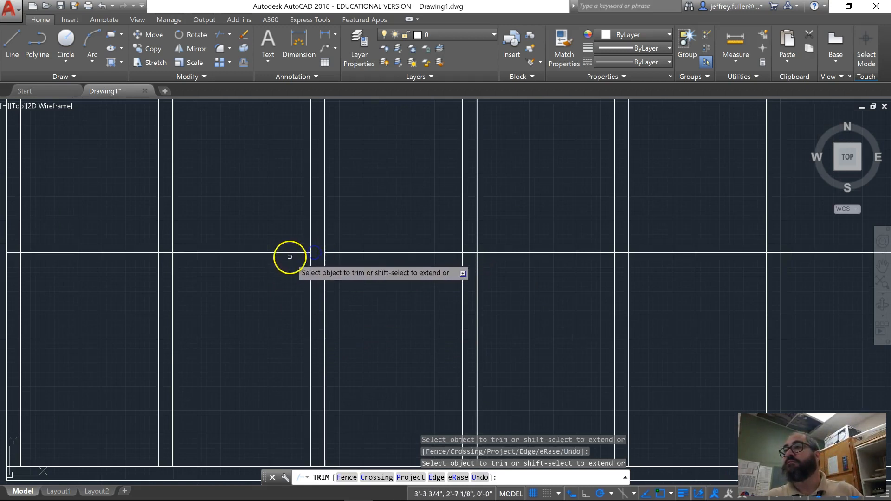
click(289, 253)
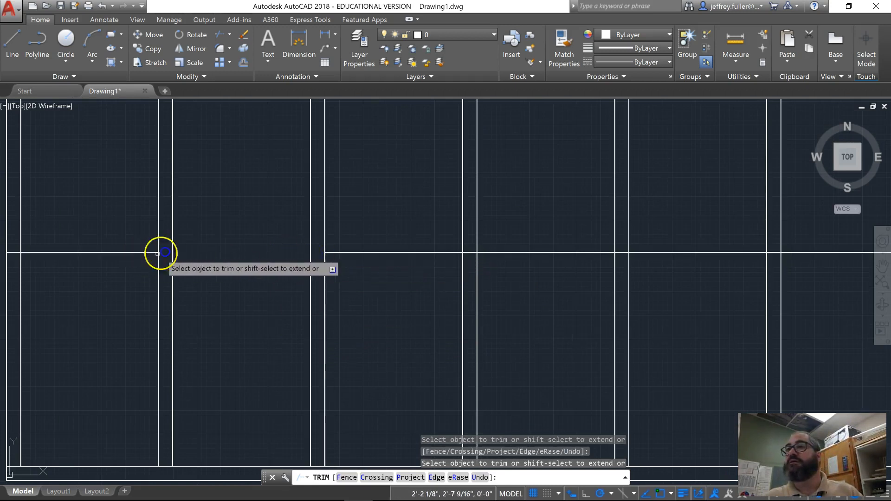
click(155, 249)
click(150, 251)
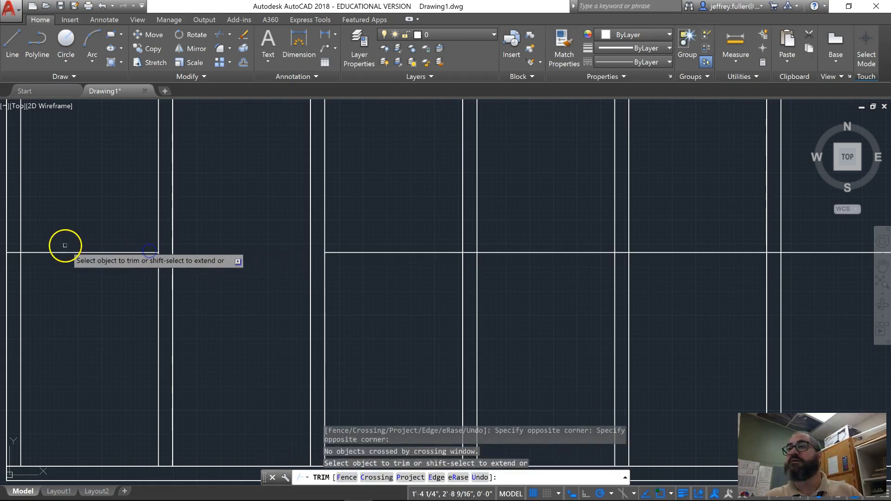
click(65, 253)
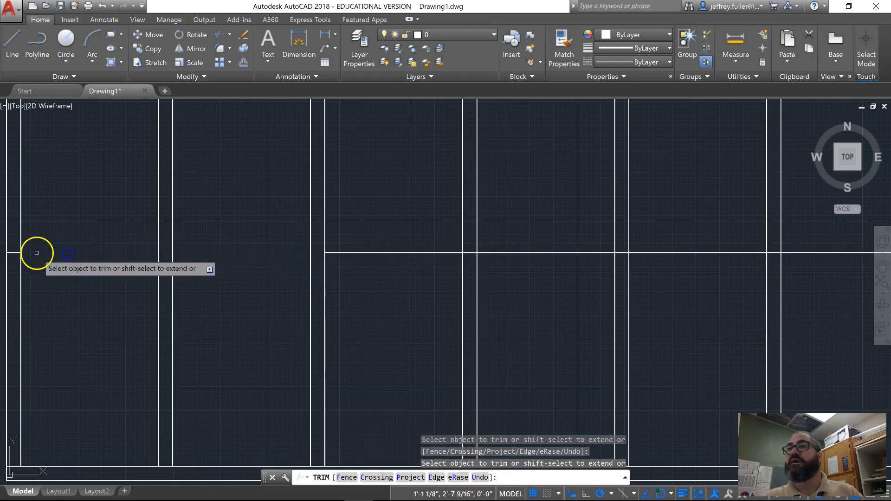
click(16, 252)
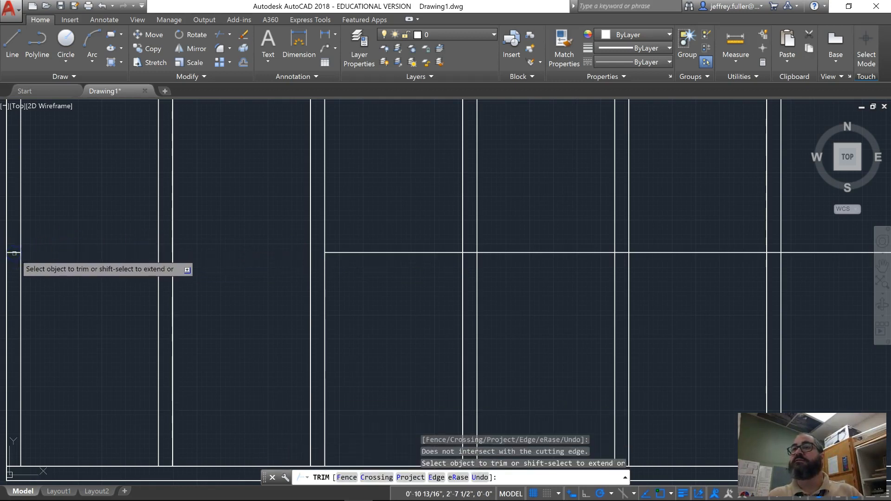
- Erase the leftover piece of the horizontal line inside the leftmost stud
click(243, 34)
click(13, 252)
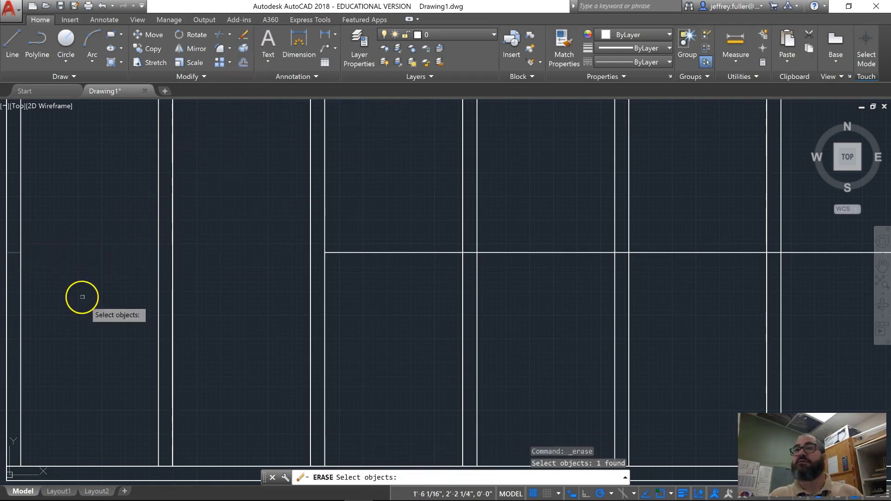
key(Return)
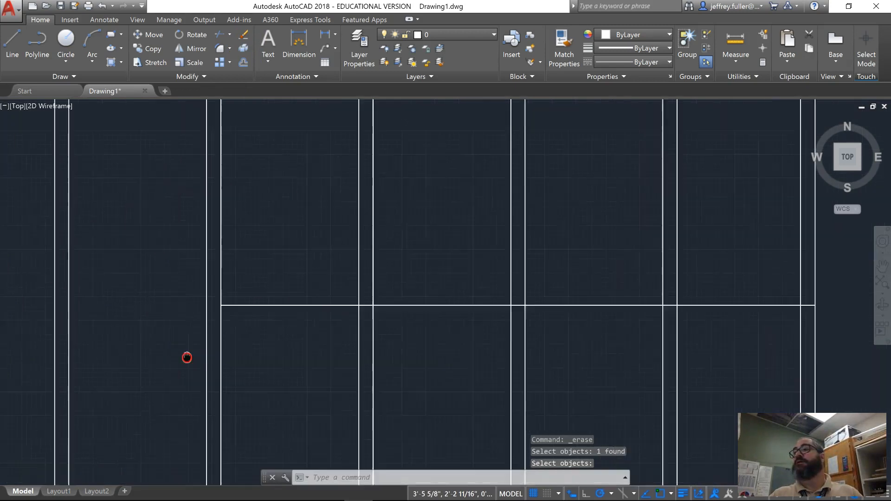
- Offset the right edge of the third stud from the left 3' to the right
middle_drag(191, 354, 141, 358)
mouse_move(169, 233)
middle_down()
mouse_move(166, 356)
mouse_move(159, 275)
mouse_move(157, 312)
mouse_move(168, 319)
middle_up()
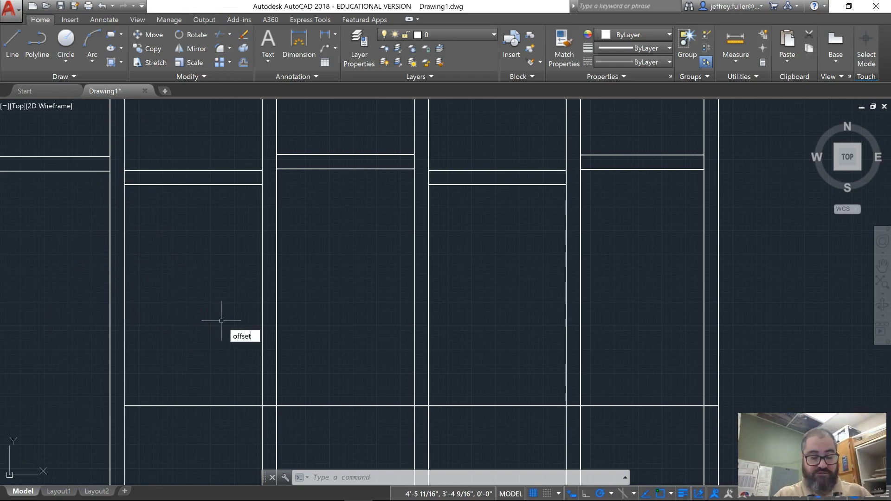
key(Return)
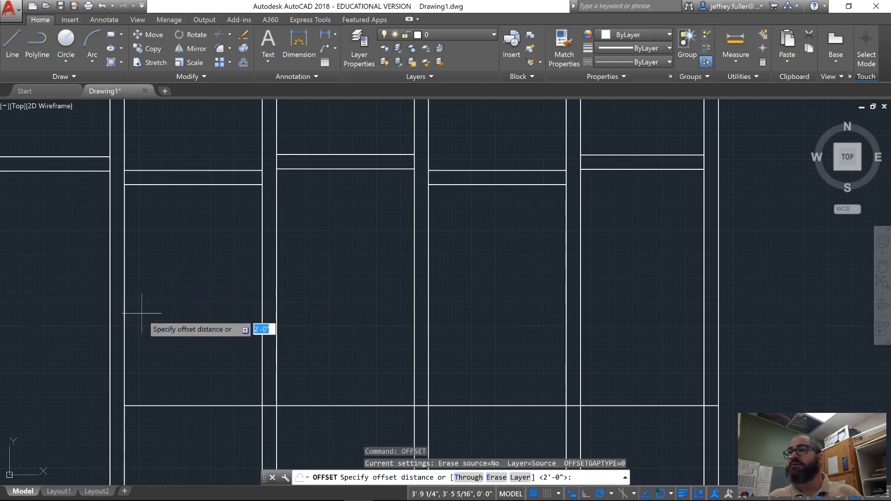
text(3)
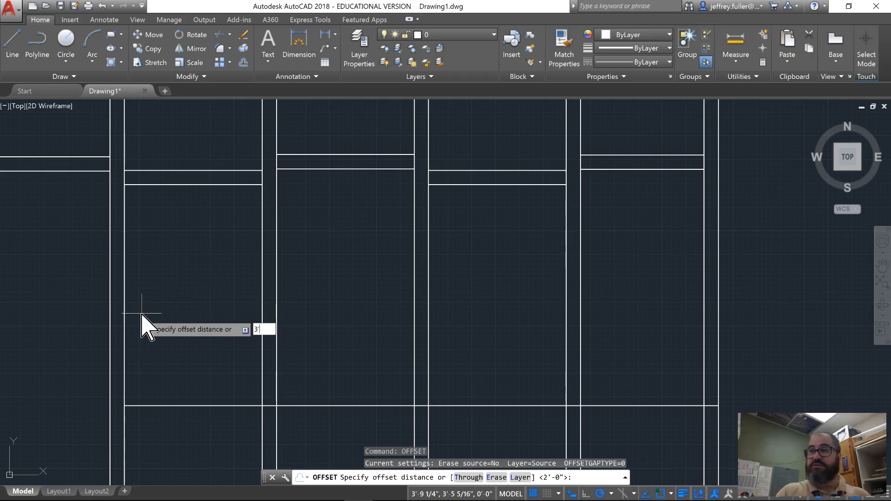
text(')
key(Return)
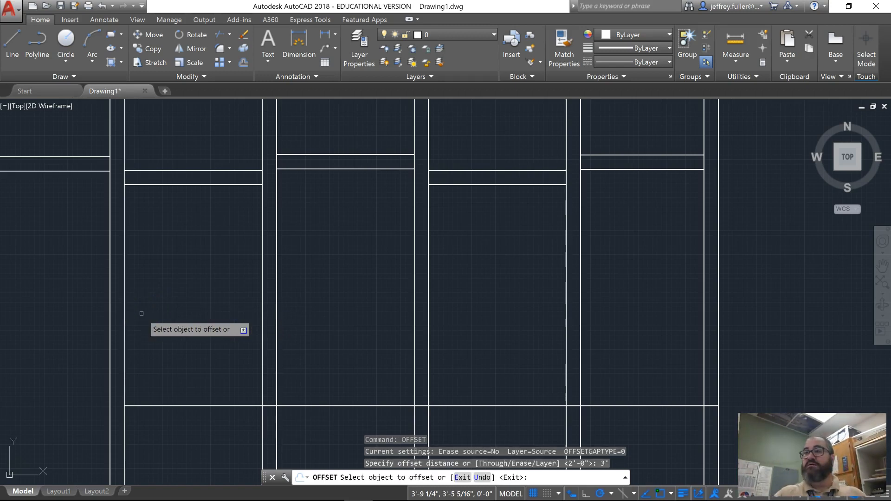
click(124, 233)
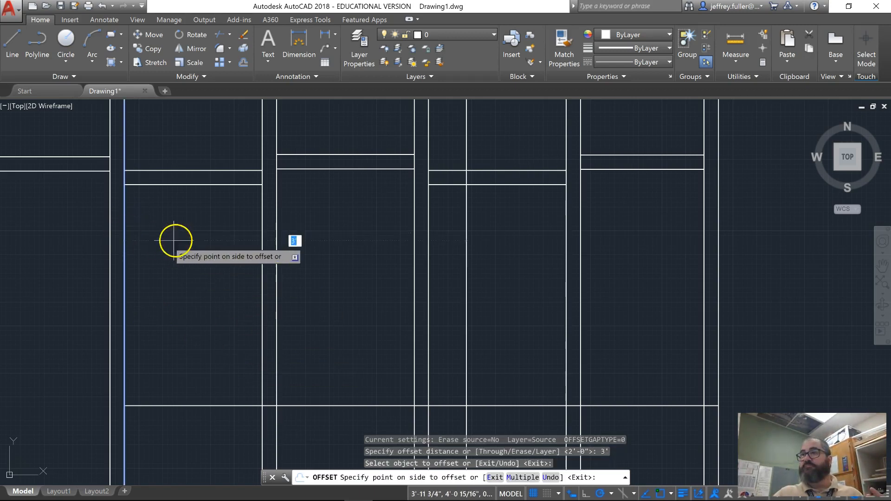
click(200, 239)
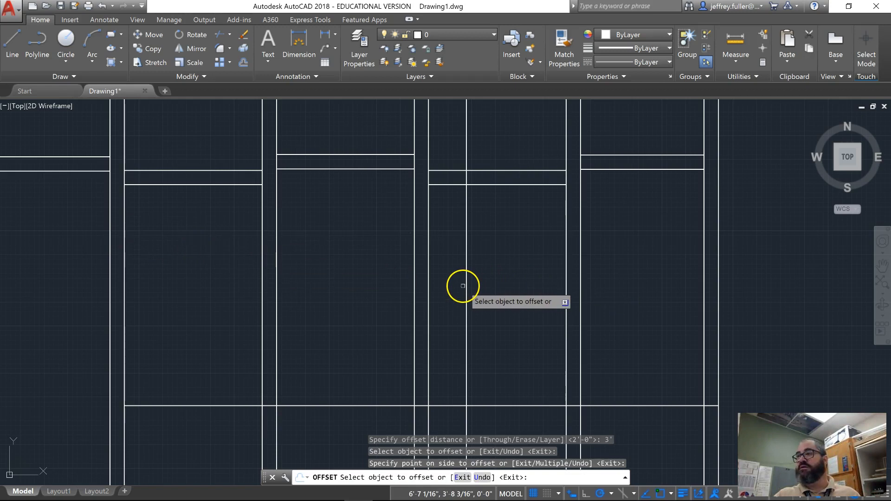
scroll(467, 284, down, 3)
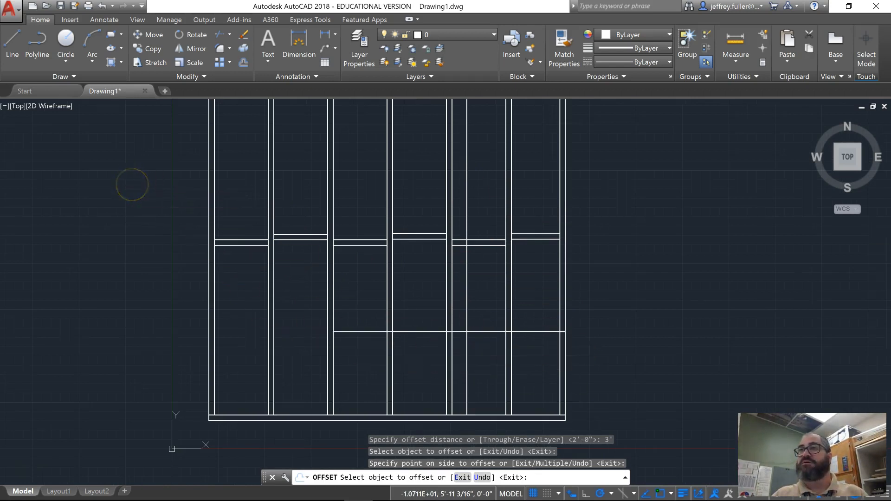
key(Escape)
key(Escape)
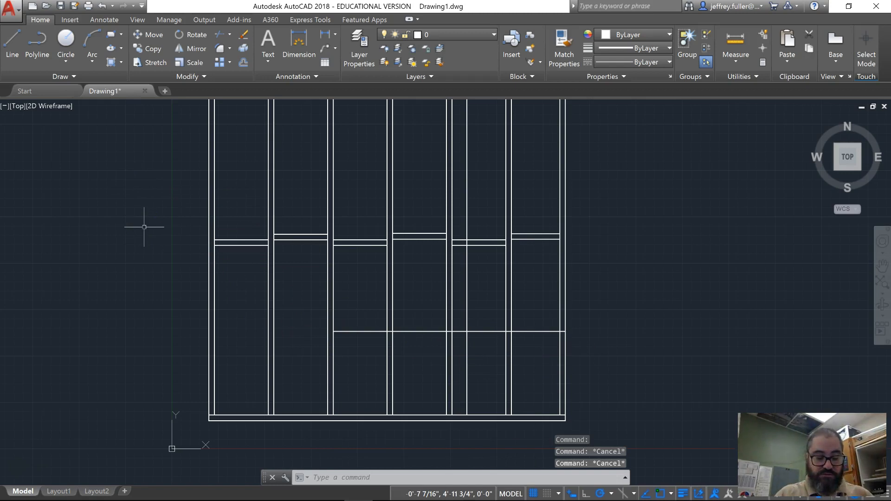
- Trim the horizontal line and the 3' offset line to their shared lower corner, and erase the leftover piece inside the rightmost stud
text(tr)
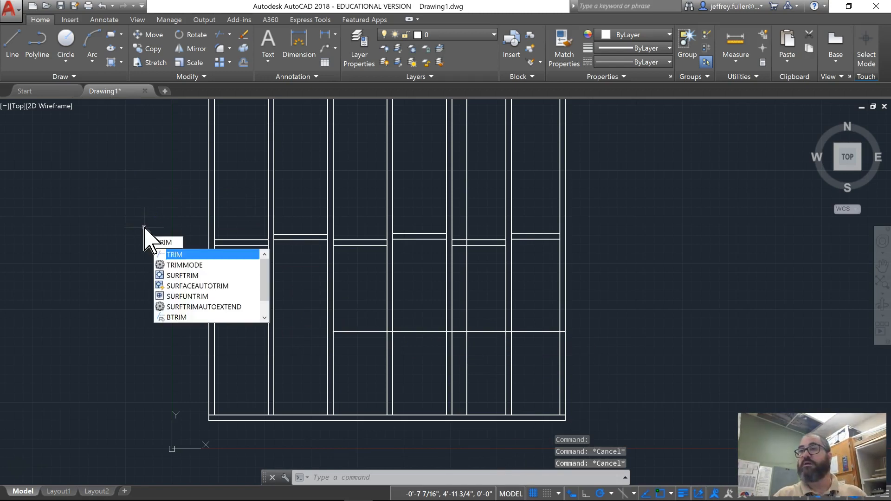
key(Return)
key(Return)
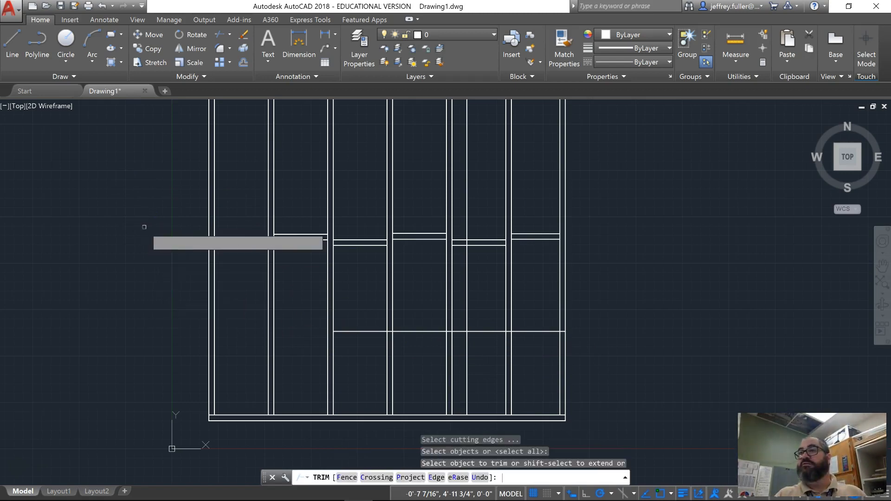
click(484, 332)
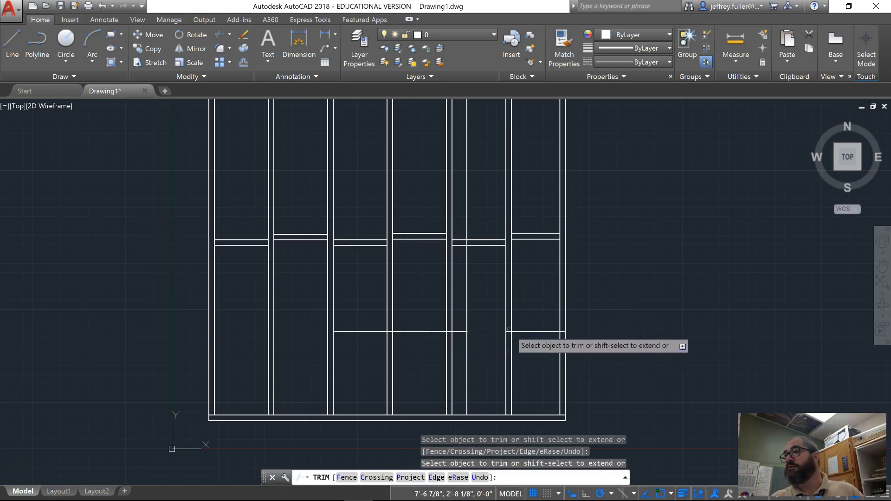
scroll(510, 330, up, 5)
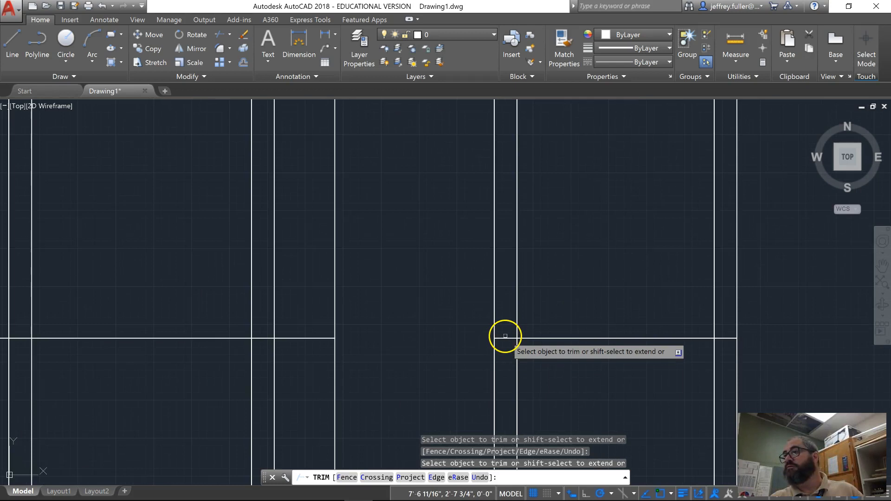
click(506, 338)
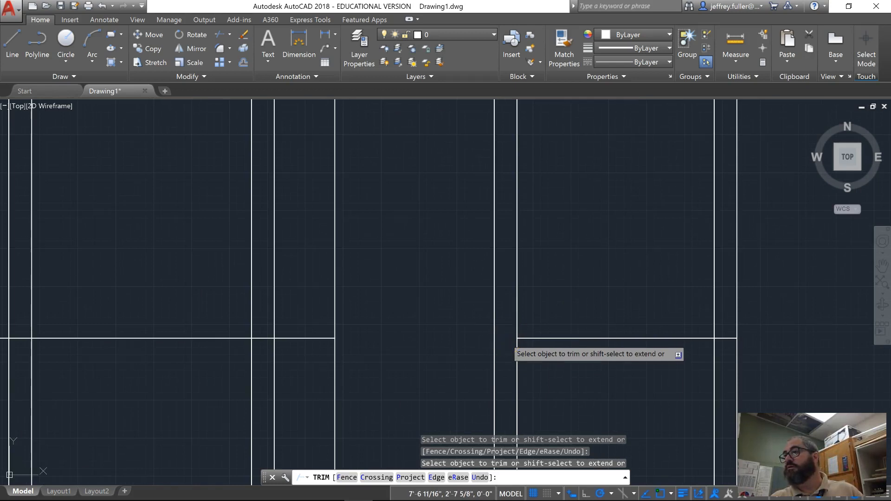
click(555, 339)
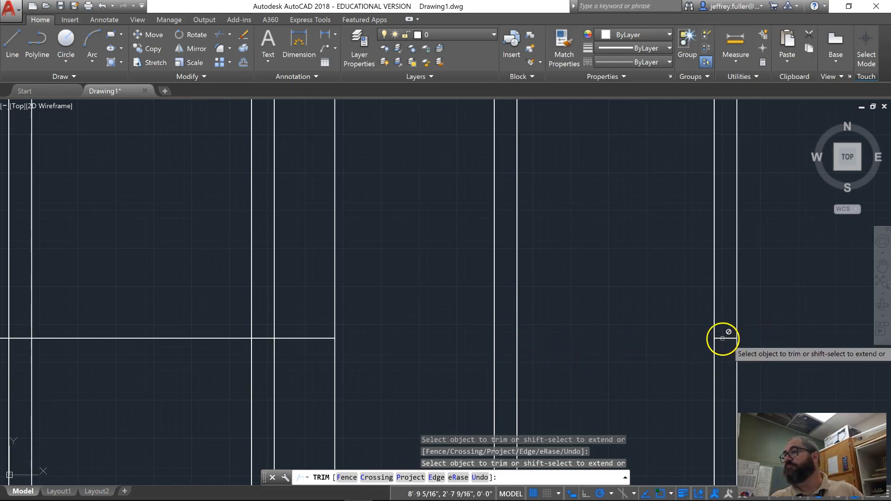
scroll(373, 363, down, 3)
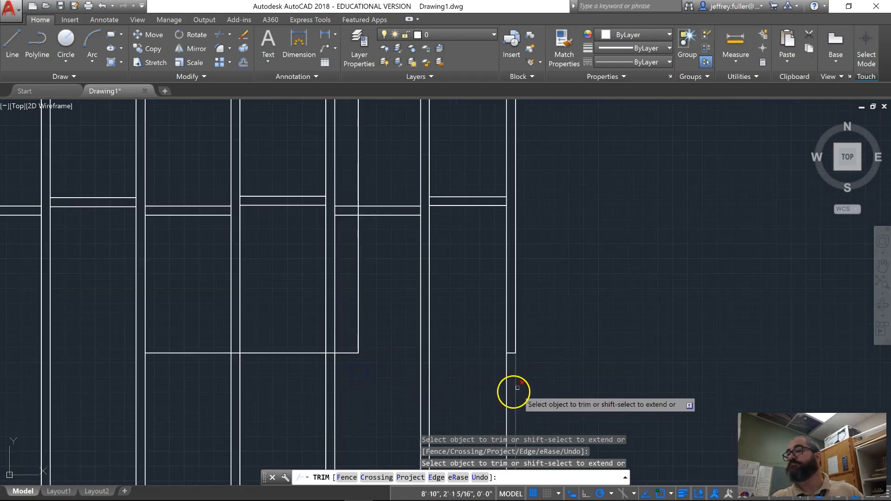
key(Escape)
key(Escape)
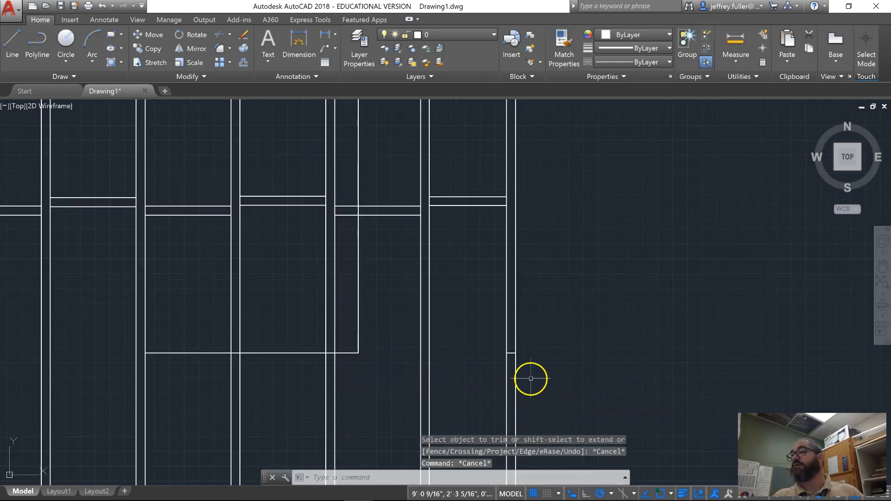
click(511, 353)
key(Delete)
- Offset the horizontal line at the base of the opening 5' upward
middle_drag(358, 361, 412, 395)
middle_drag(224, 342, 226, 363)
mouse_move(324, 261)
middle_down()
mouse_move(354, 314)
mouse_move(387, 197)
middle_up()
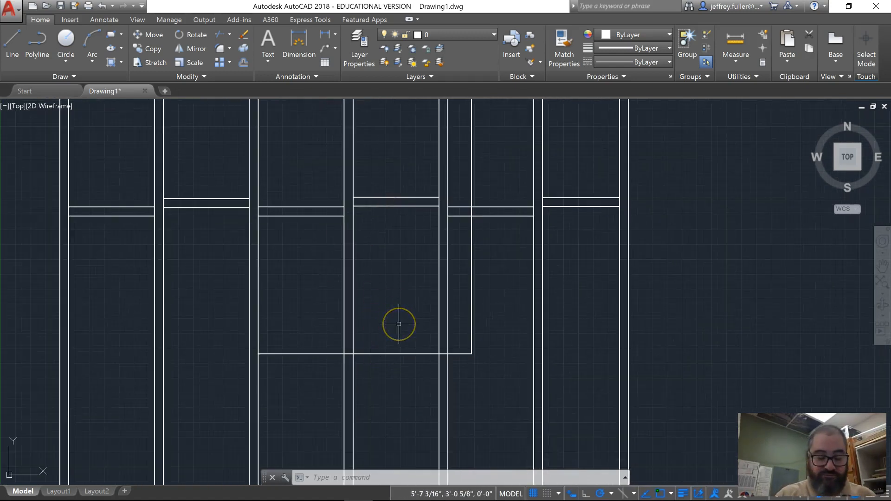
text(offse)
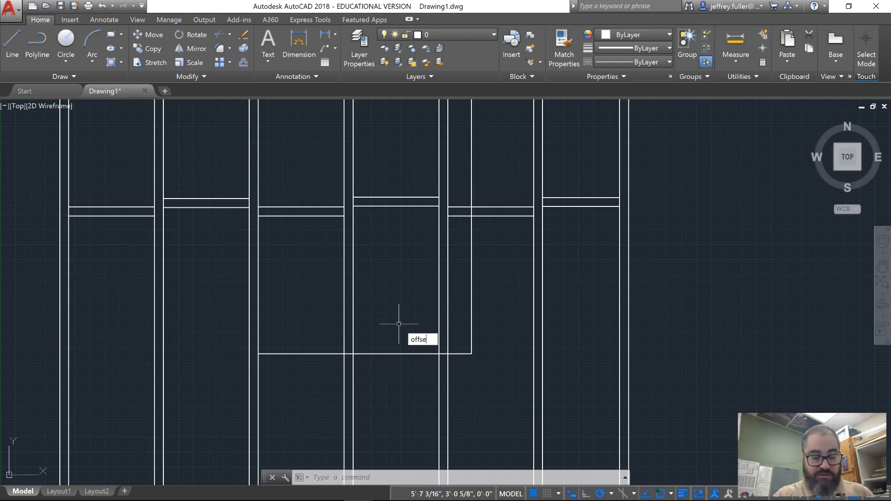
text(t)
key(Return)
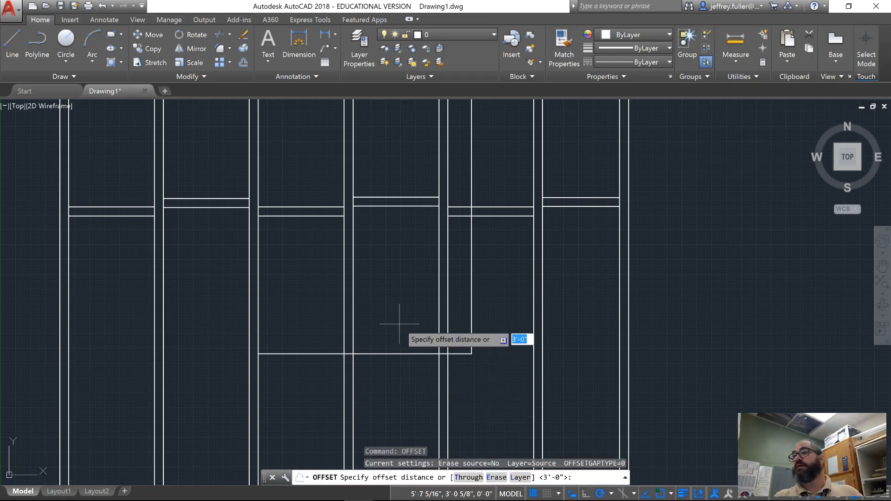
text(5)
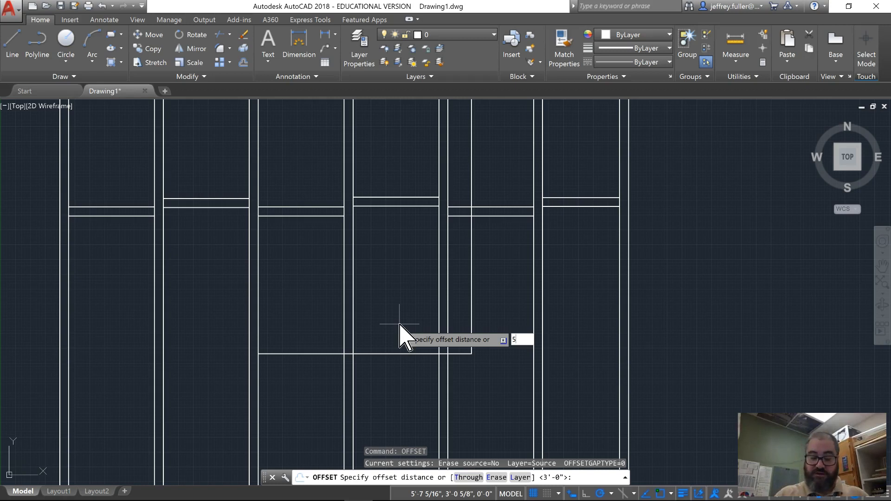
text(')
key(Return)
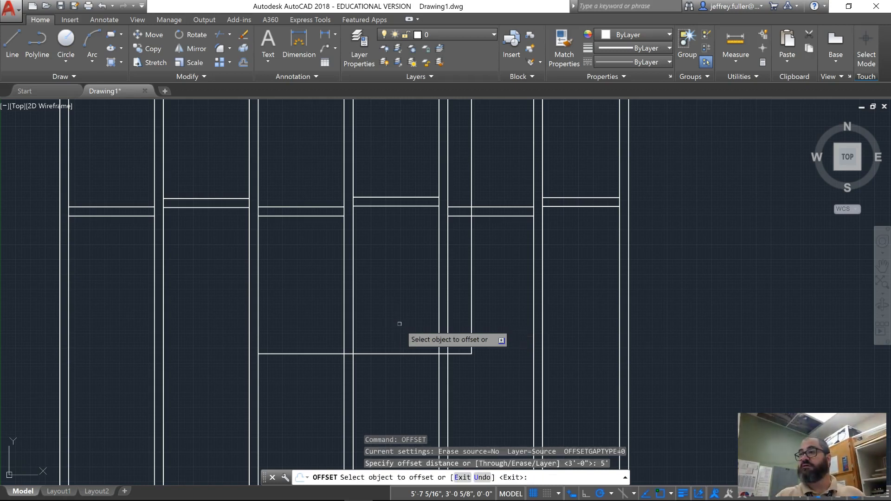
click(389, 354)
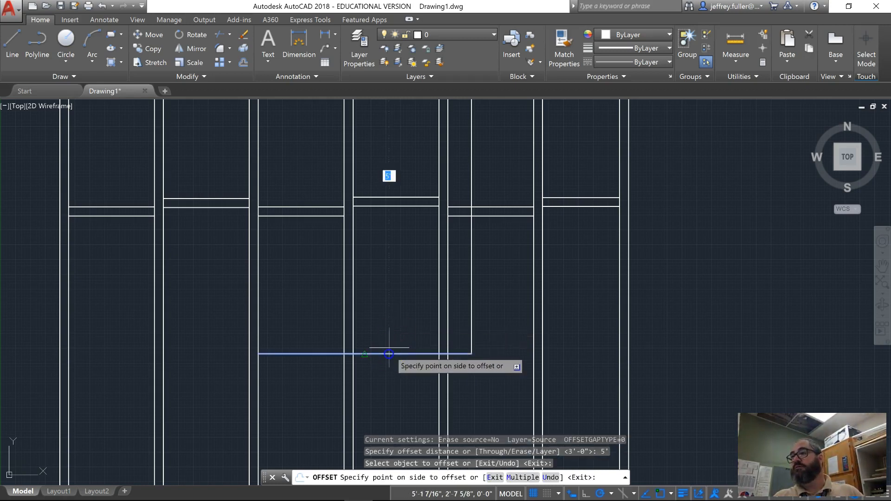
click(408, 157)
scroll(404, 171, down, 5)
mouse_move(404, 171)
middle_down()
mouse_move(229, 273)
mouse_move(205, 308)
mouse_move(309, 304)
middle_up()
scroll(205, 308, up, 5)
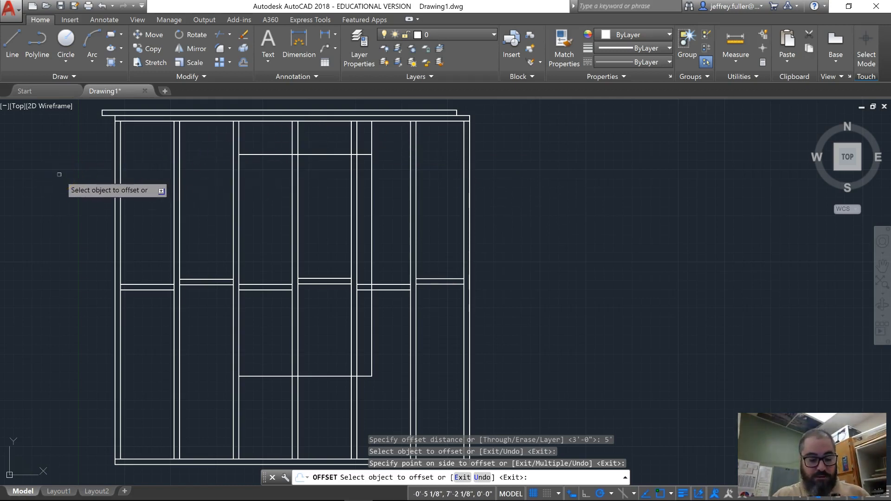
key(Escape)
key(Escape)
key(Escape)
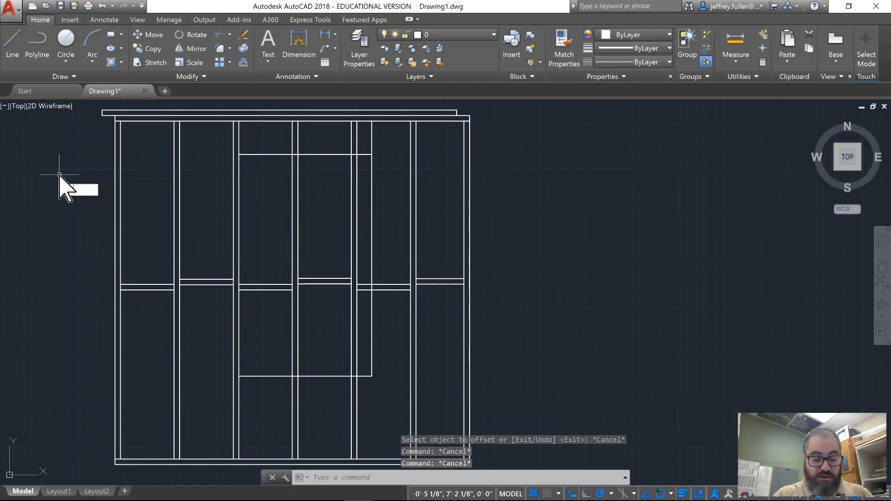
- Trim the stud and blocking lines crossing the inside of the opening, using all objects as cutting edges and a crossing selection
key(Return)
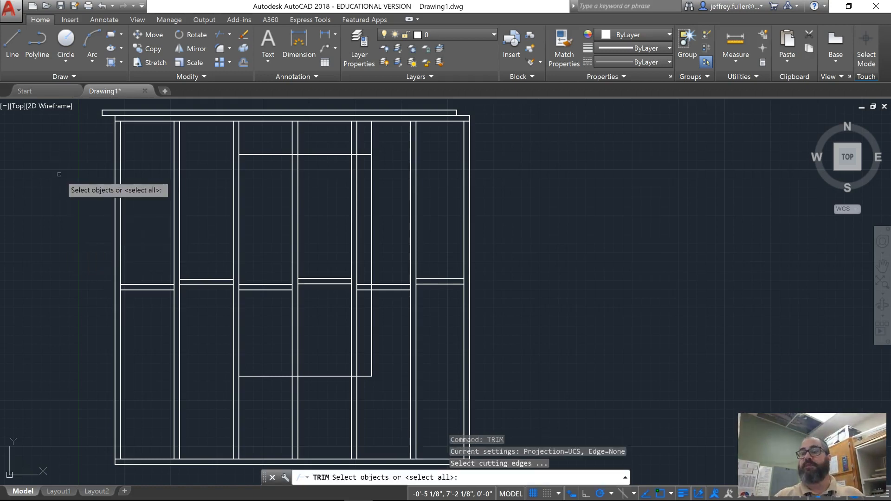
key(Return)
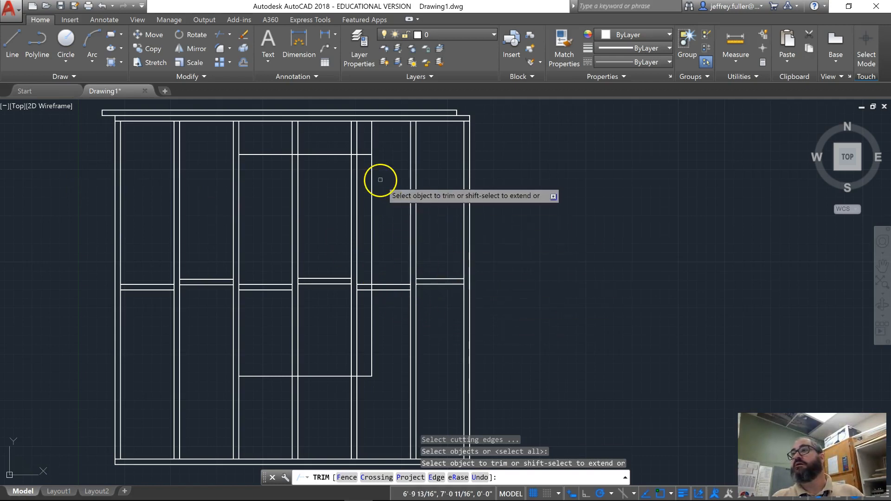
click(364, 198)
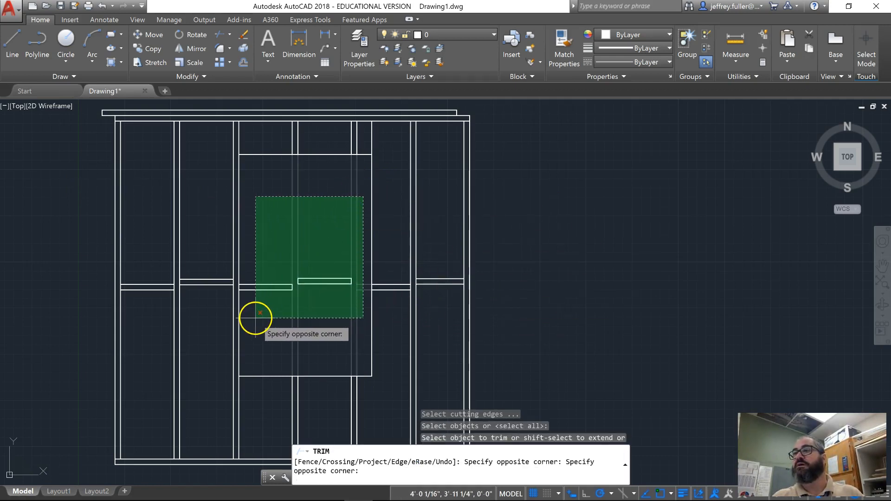
click(260, 313)
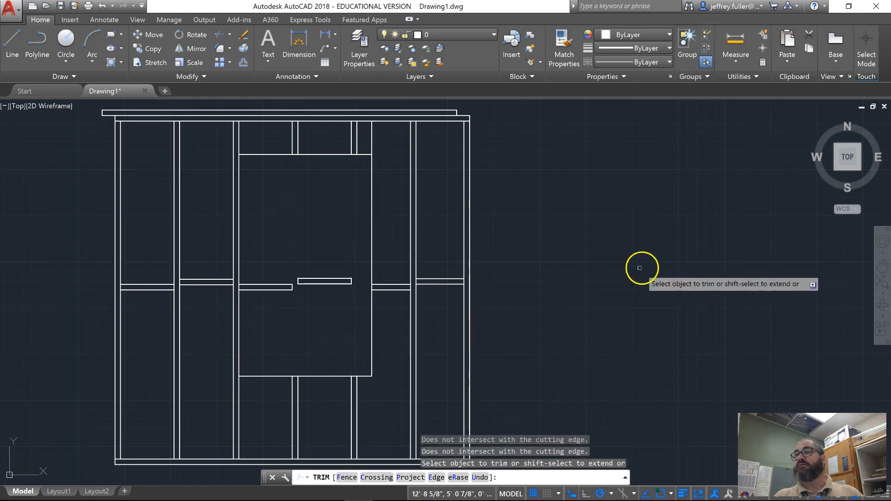
key(Escape)
key(Escape)
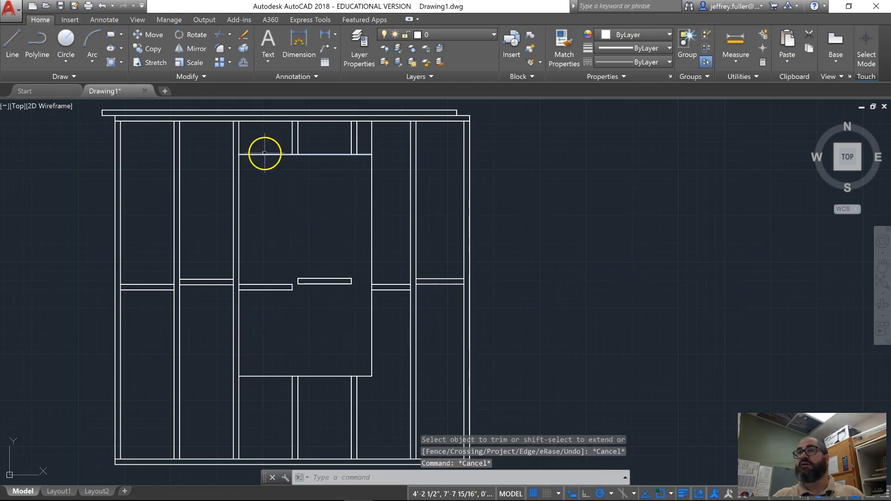
- Erase the leftover blocking pieces inside the opening with a crossing selection
click(243, 35)
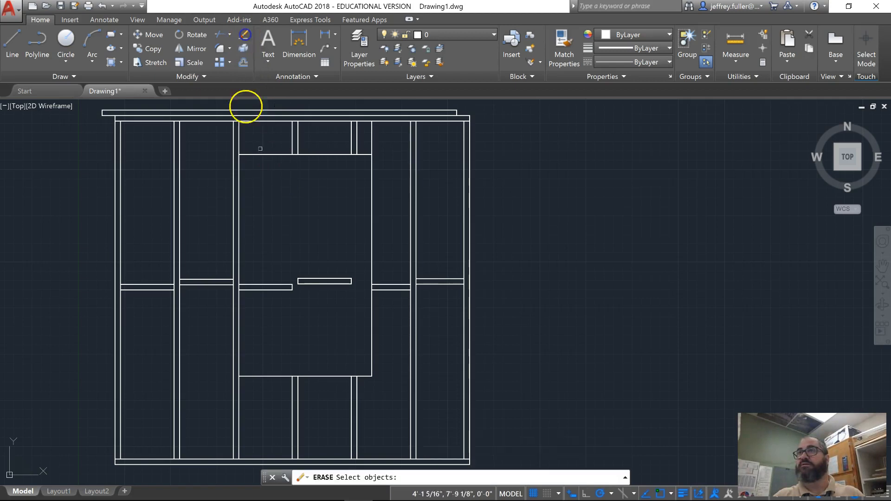
click(355, 262)
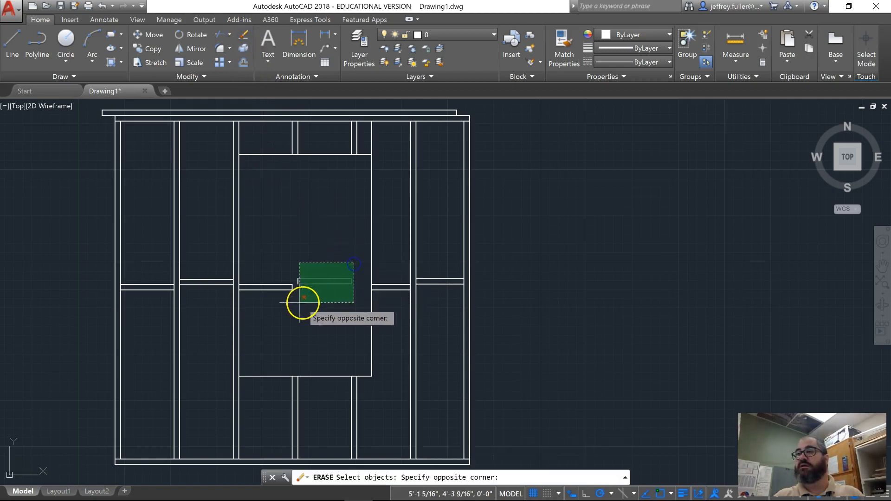
click(251, 309)
key(Return)
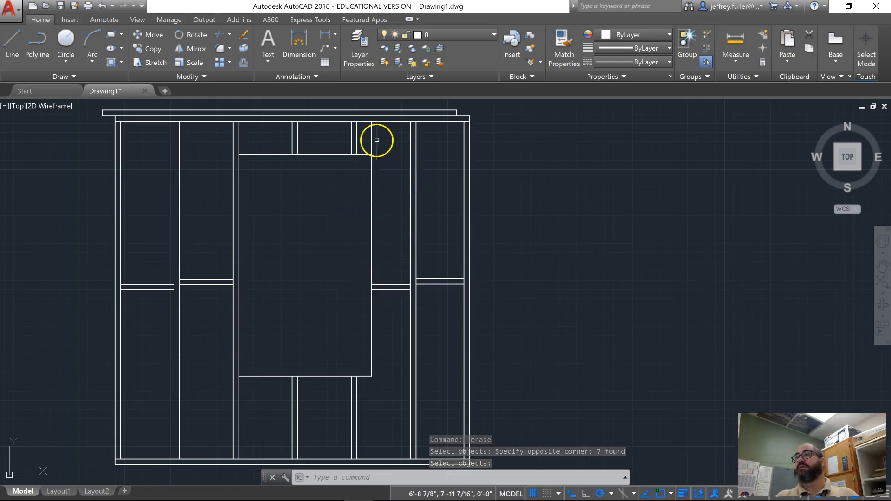
key(Escape)
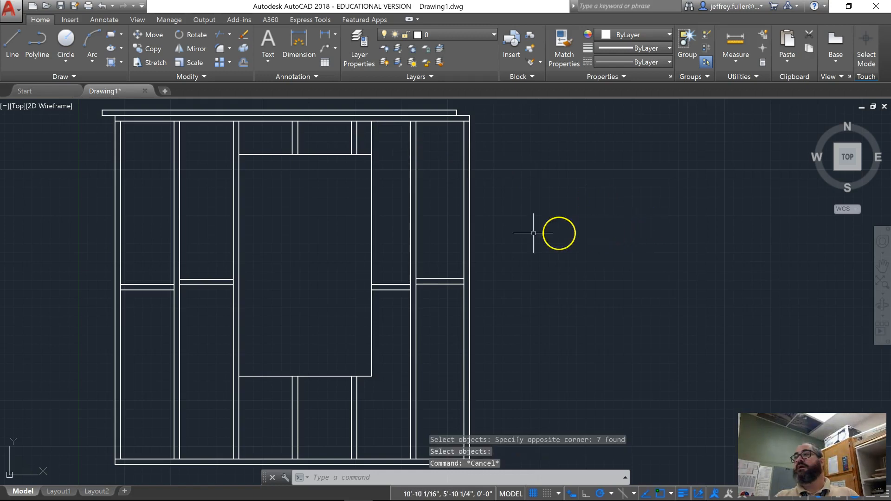
- Trim the opening's right vertical line above its upper horizontal line, using all objects as cutting edges
scroll(395, 152, up, 2)
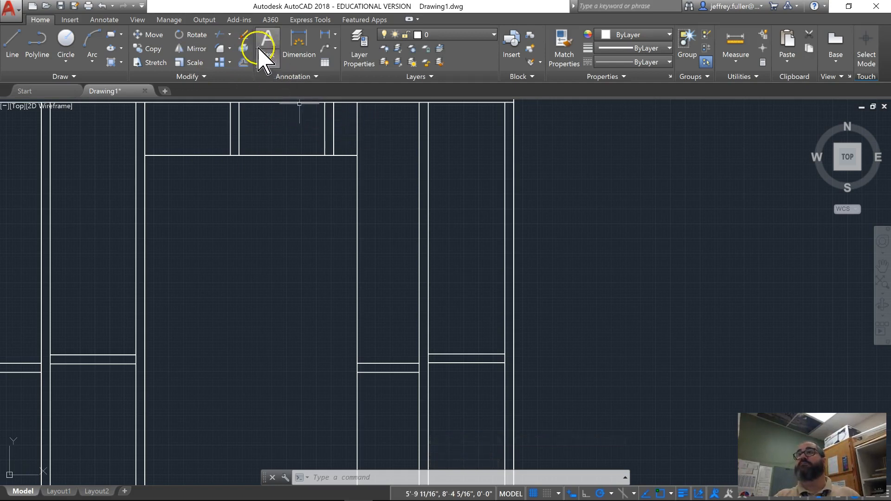
click(221, 34)
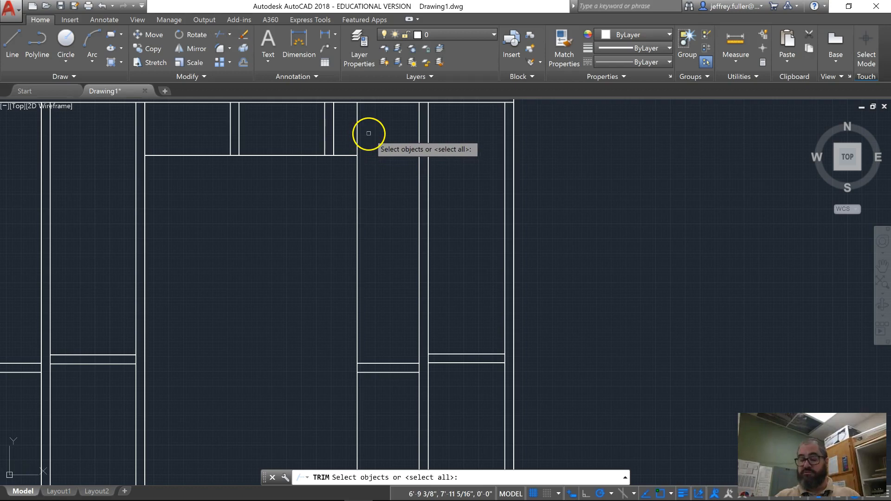
key(Return)
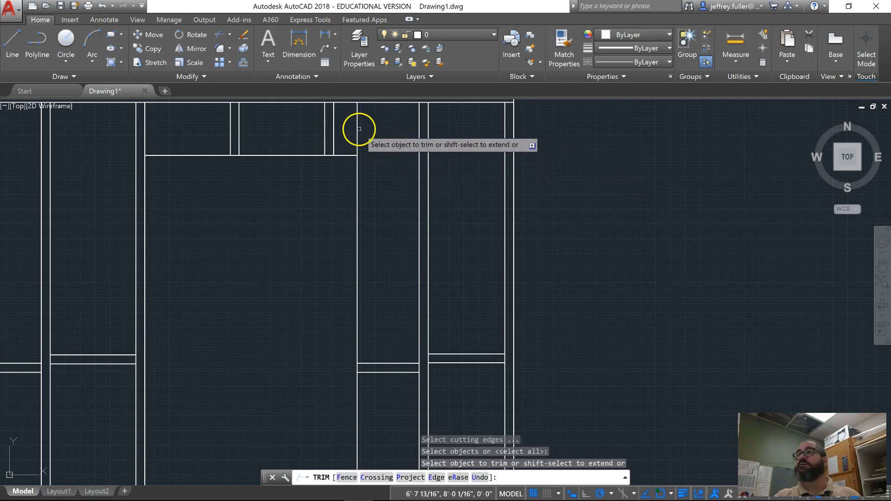
click(360, 131)
scroll(468, 253, down, 5)
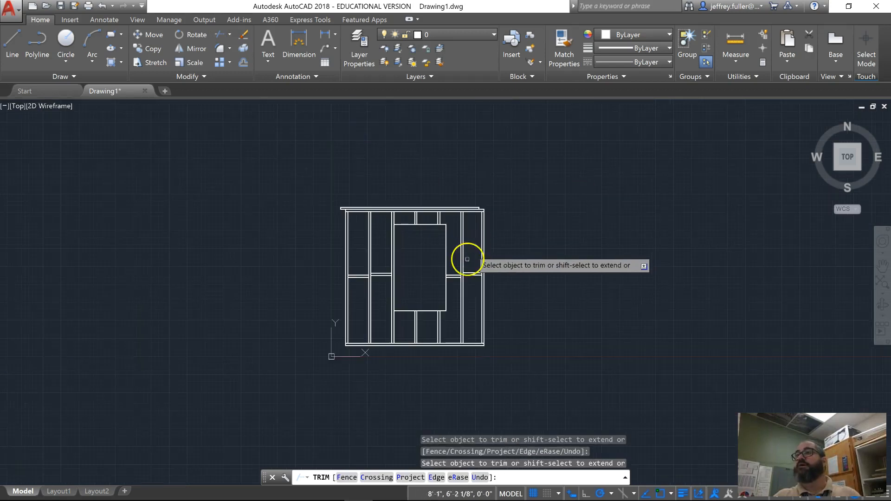
scroll(424, 260, up, 2)
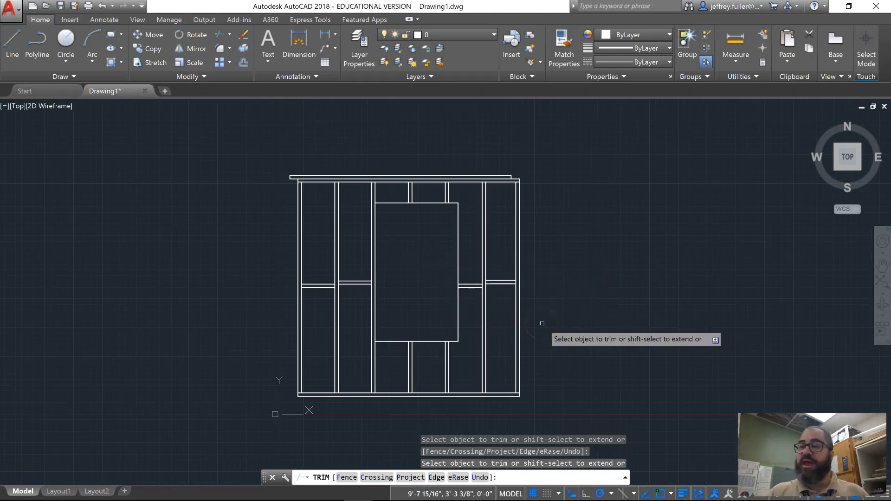
middle_drag(193, 309, 77, 294)
scroll(305, 314, up, 2)
middle_drag(299, 284, 305, 304)
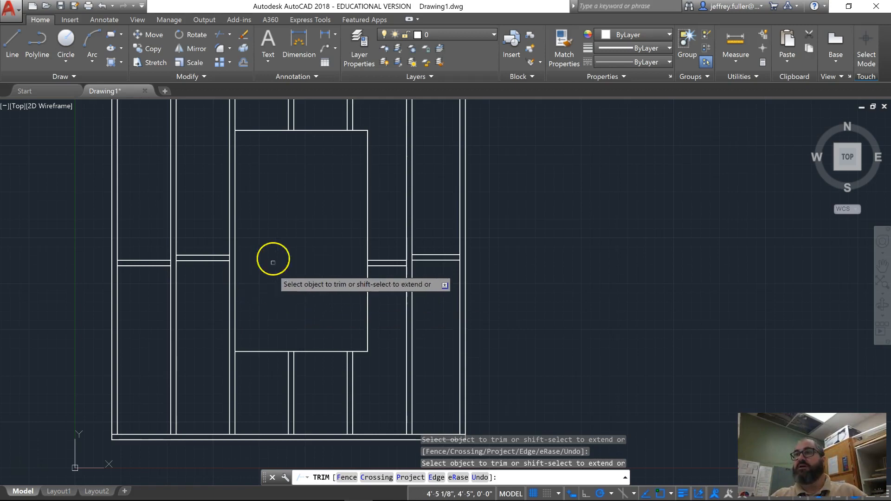
middle_drag(253, 224, 260, 265)
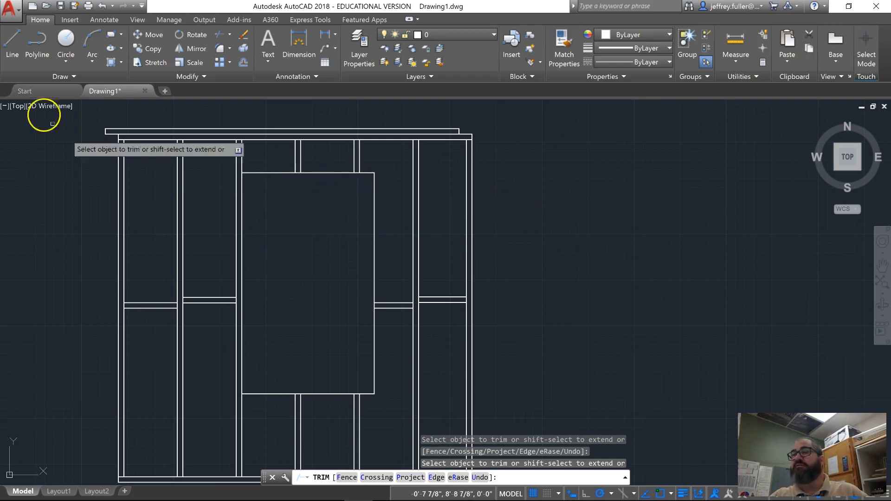
click(11, 43)
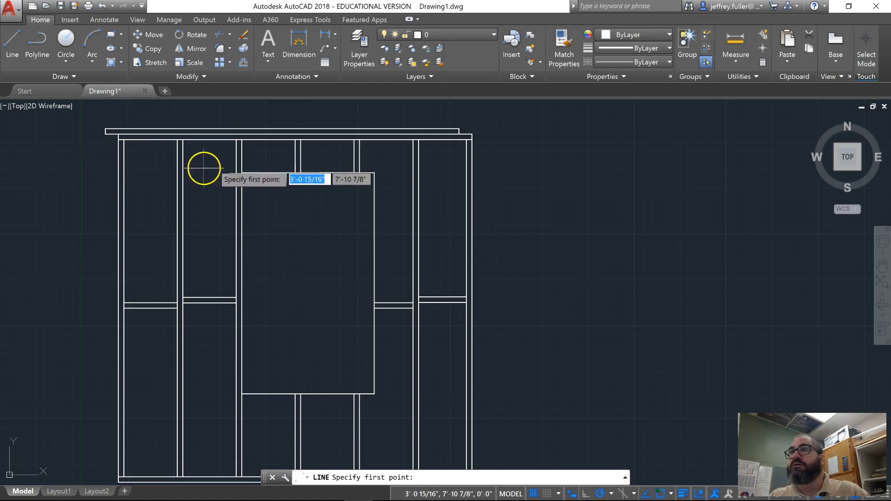
key(Escape)
key(Escape)
key(Escape)
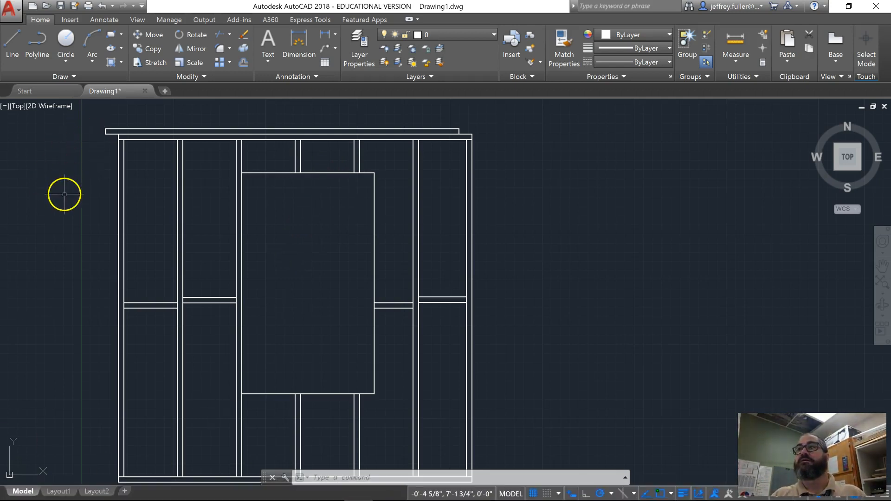
- Offset the horizontal line at the top of the opening 6-1/4" upward
text(offset)
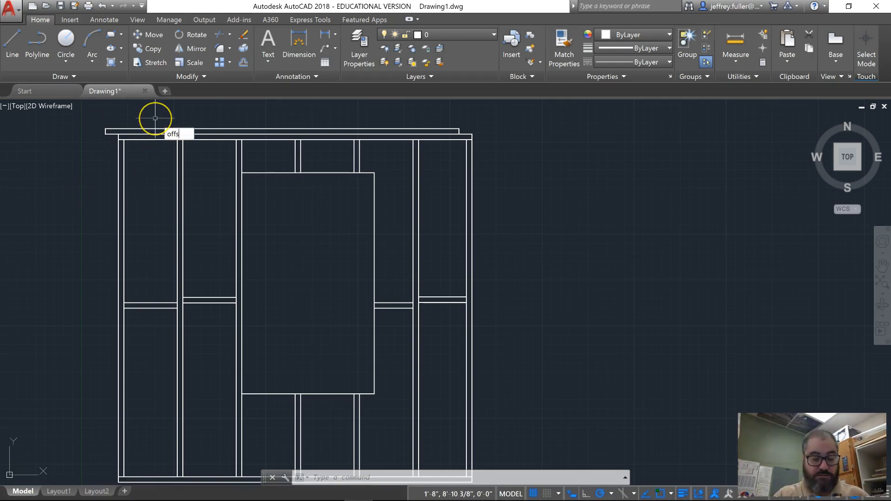
key(Return)
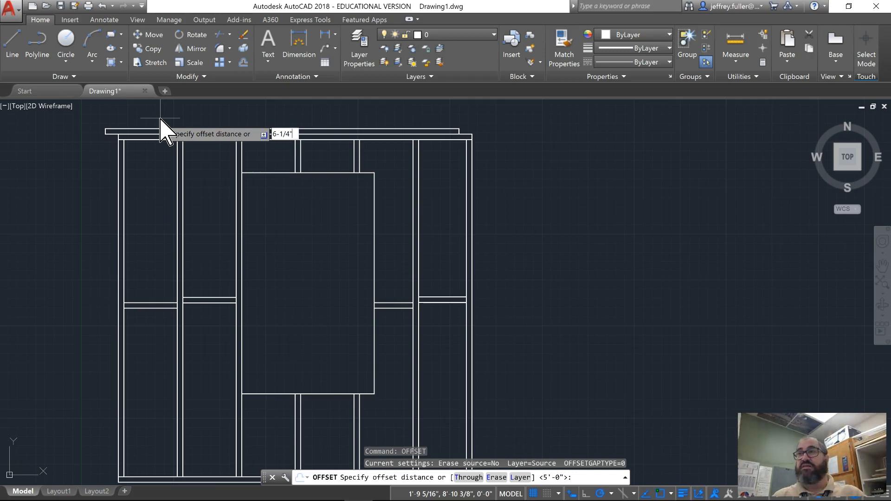
key(Return)
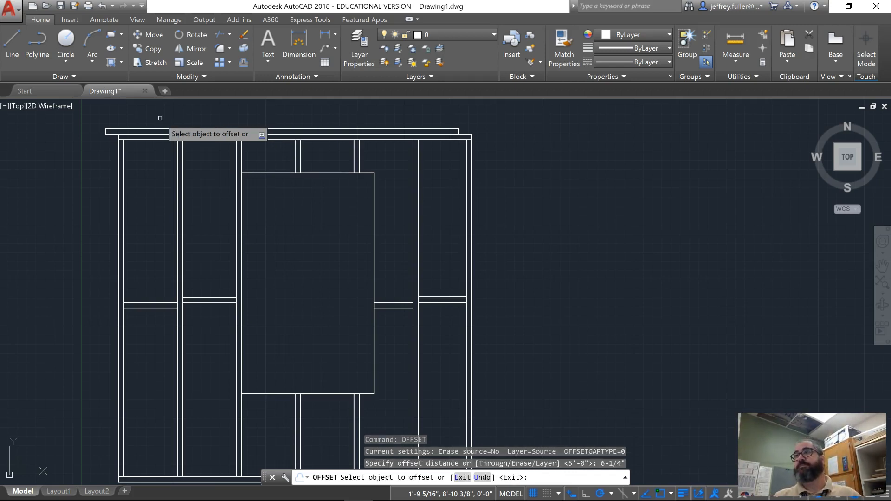
click(324, 173)
click(325, 158)
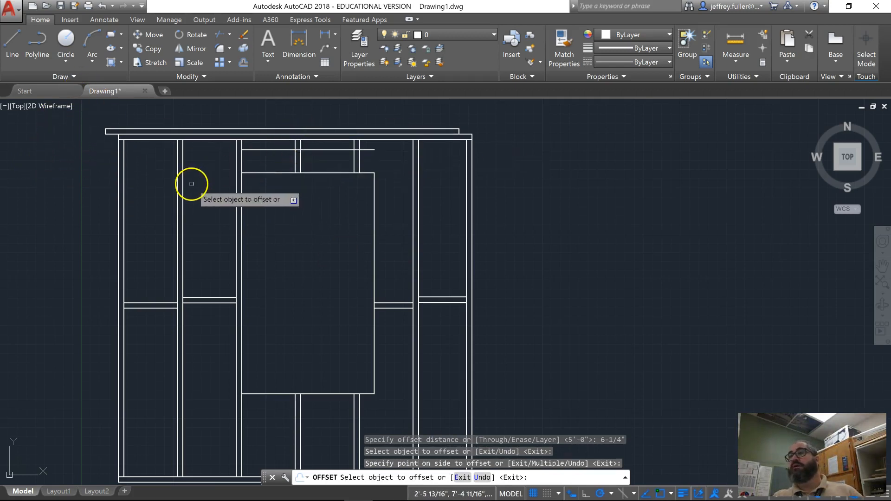
key(Escape)
key(Escape)
- Draw a vertical line closing the right end between the offset line and the top of the opening
click(13, 37)
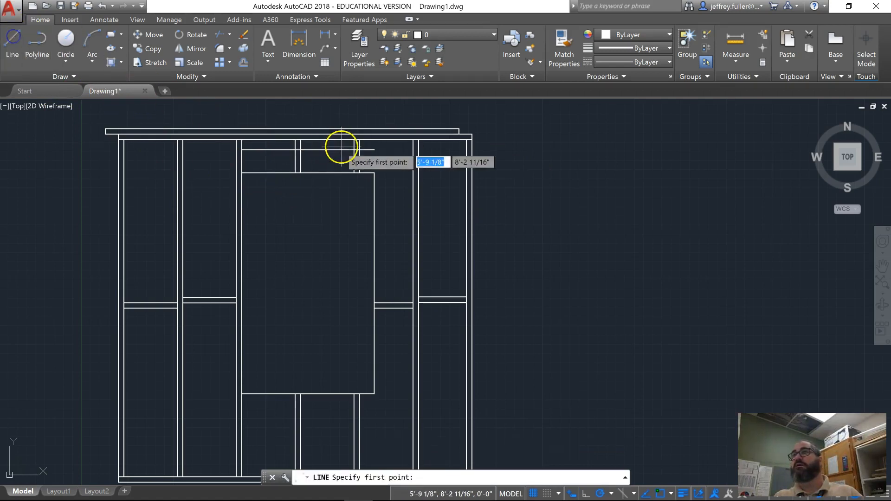
click(375, 150)
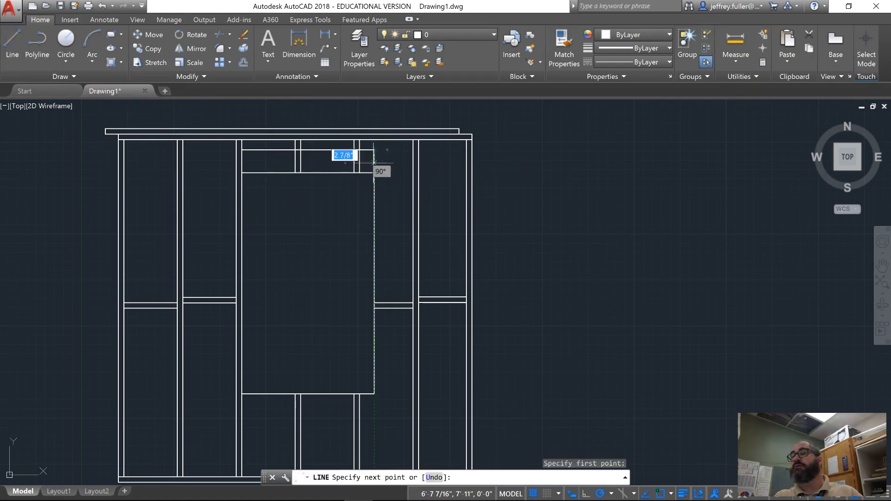
key(Escape)
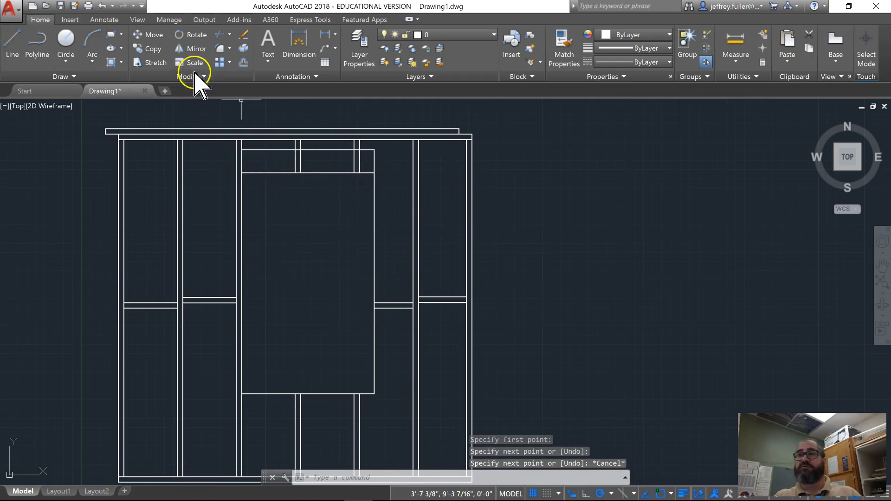
- Trim the stud lines crossing the header above the opening, using all objects as cutting edges and a crossing selection
text(tri)
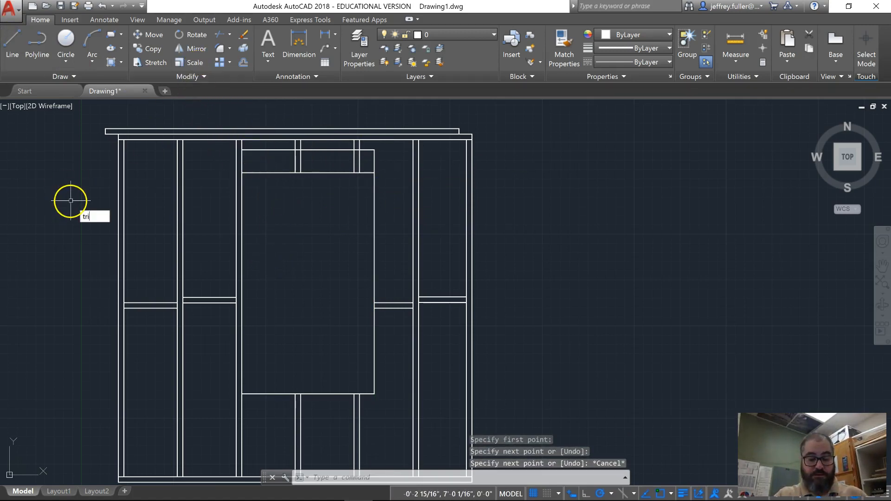
text(m)
key(Return)
key(Return)
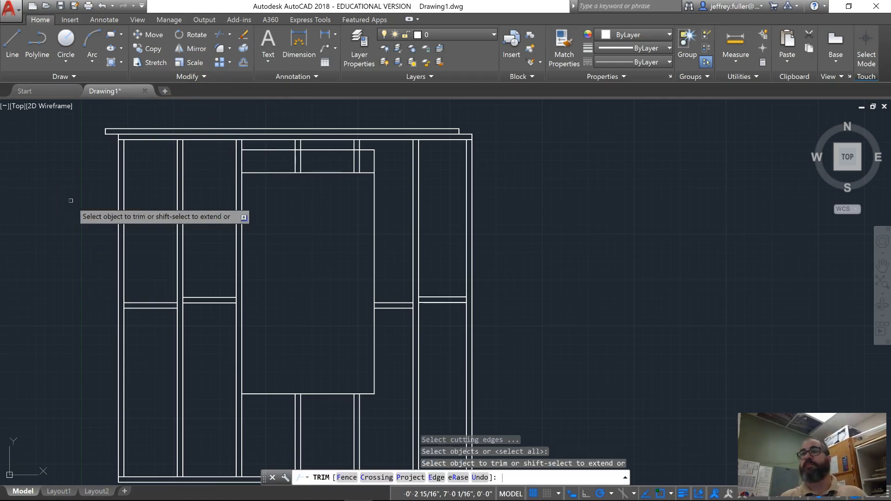
click(366, 156)
click(291, 159)
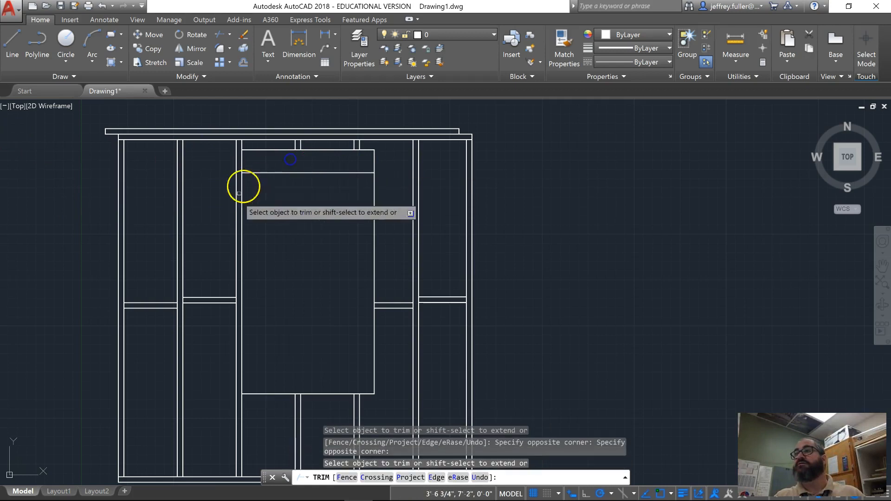
key(Escape)
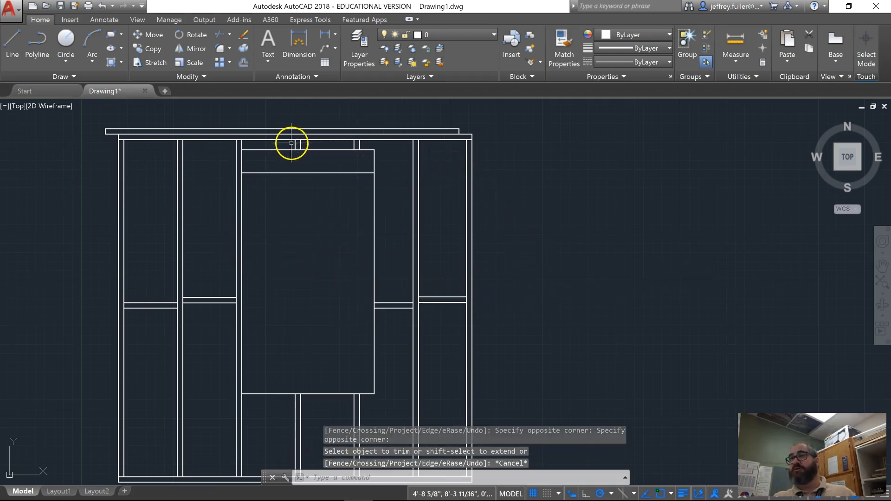
- Stretch the right end of the header's upper line 1.54" to the right
scroll(470, 202, down, 3)
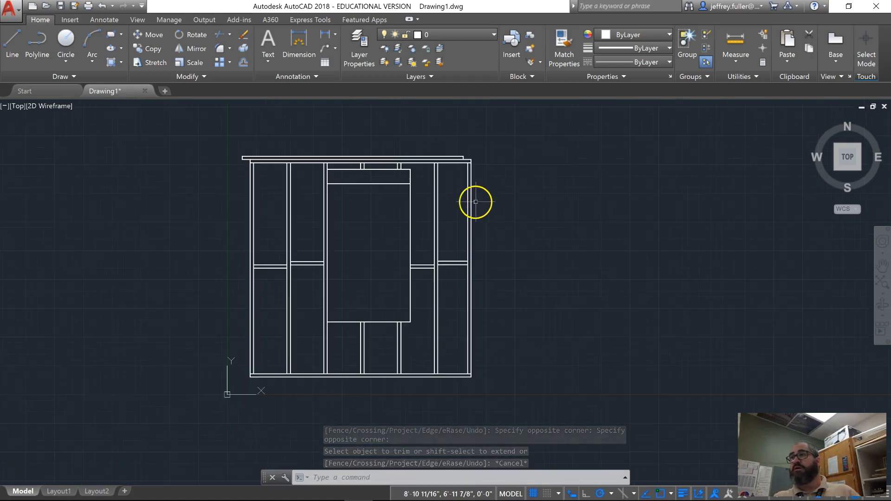
middle_drag(481, 204, 448, 197)
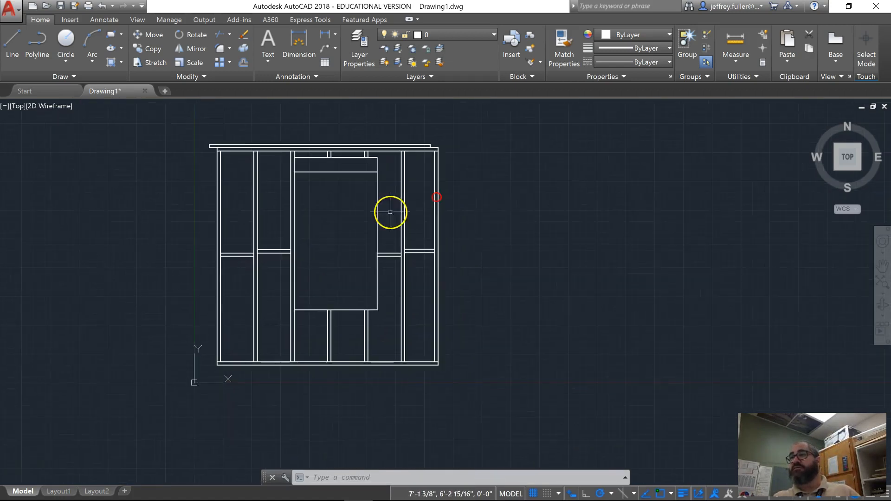
scroll(500, 271, up, 2)
middle_drag(500, 265, 549, 273)
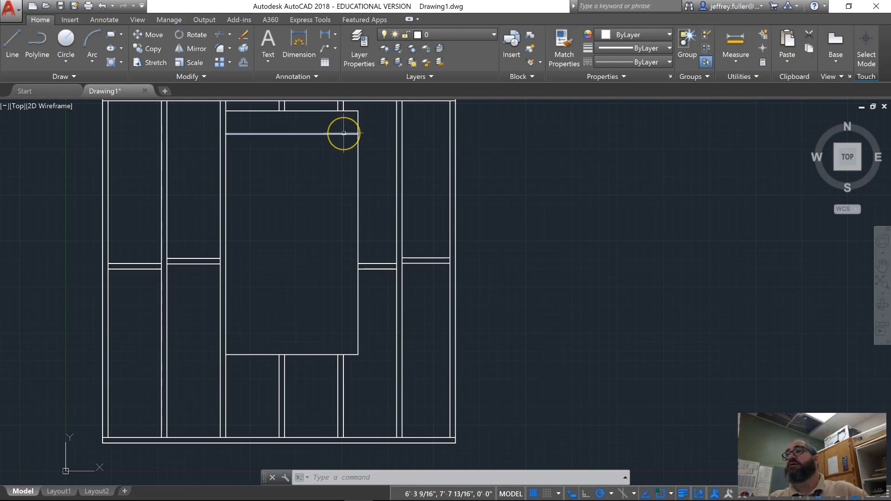
scroll(343, 134, up, 1)
middle_drag(342, 146, 340, 230)
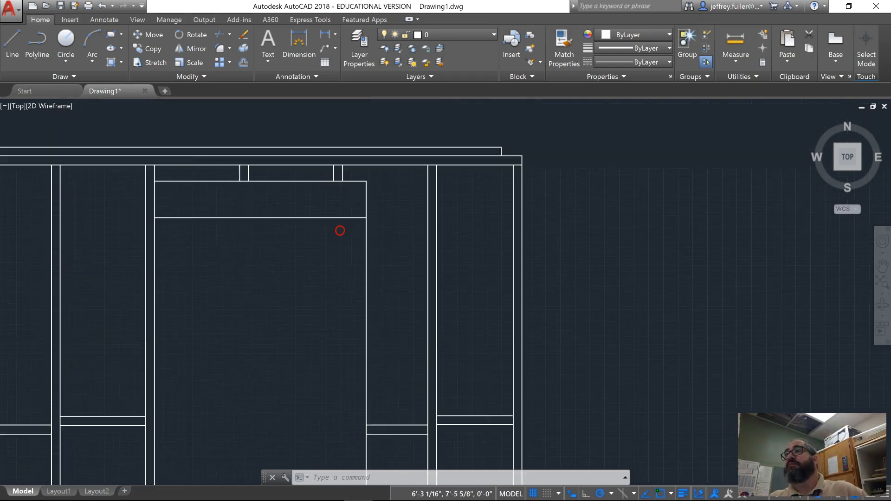
click(352, 180)
scroll(357, 193, up, 2)
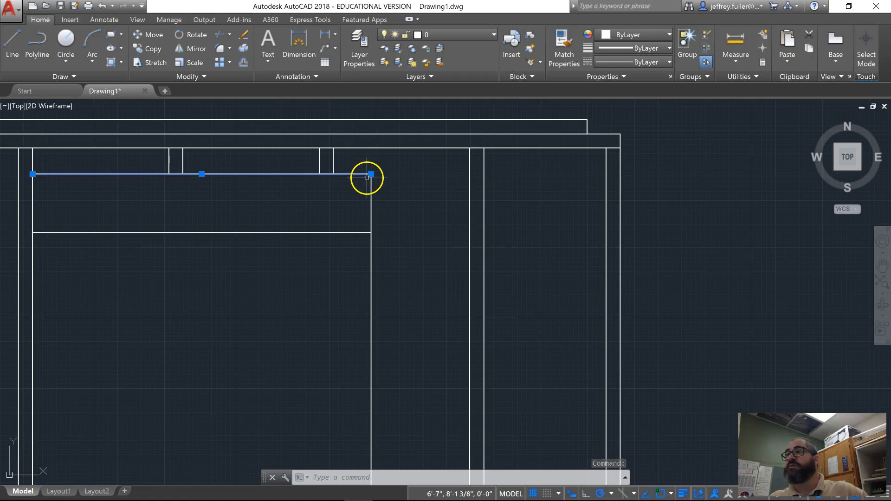
click(371, 175)
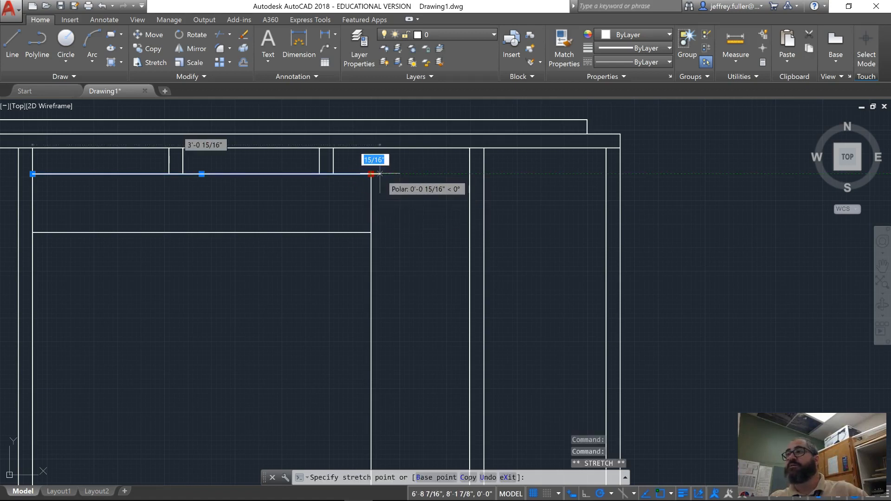
text(1.54")
key(Return)
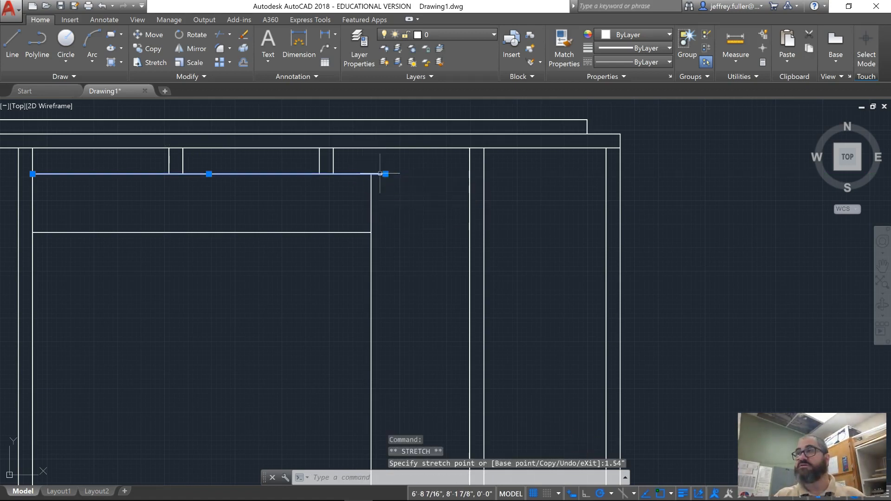
- Stretch the right end of the header's lower line 1.5" to the right and clear the selection
click(333, 233)
click(371, 232)
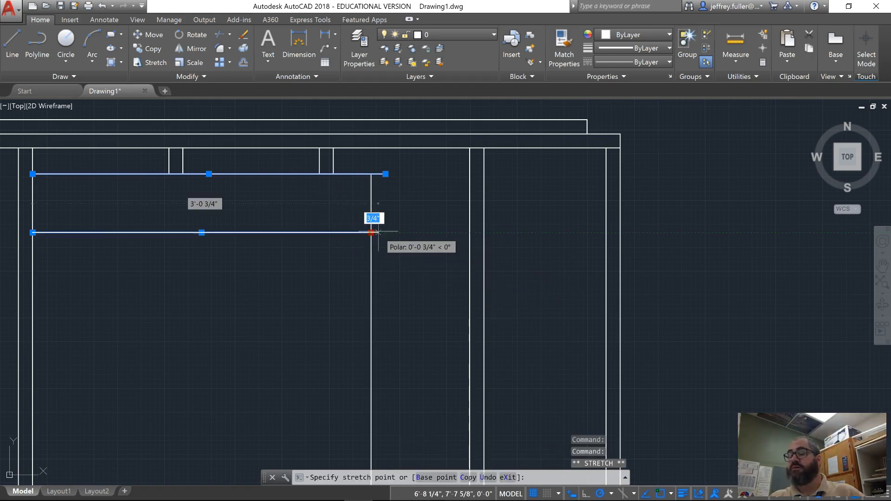
text(1.5")
key(Return)
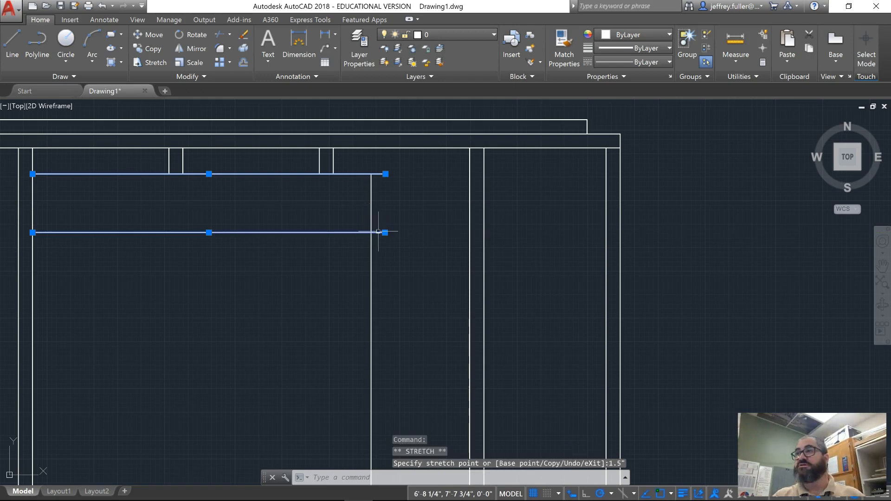
key(Escape)
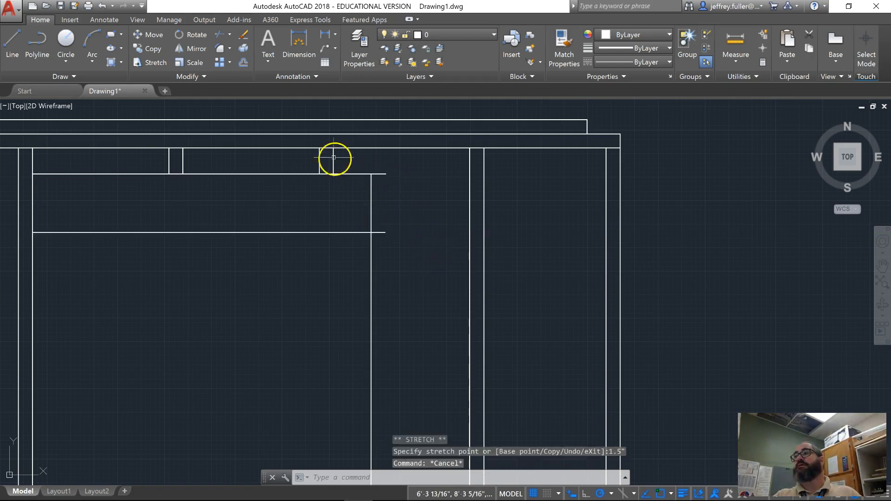
- Draw a line joining the extended right ends of the header's upper and lower lines
click(13, 44)
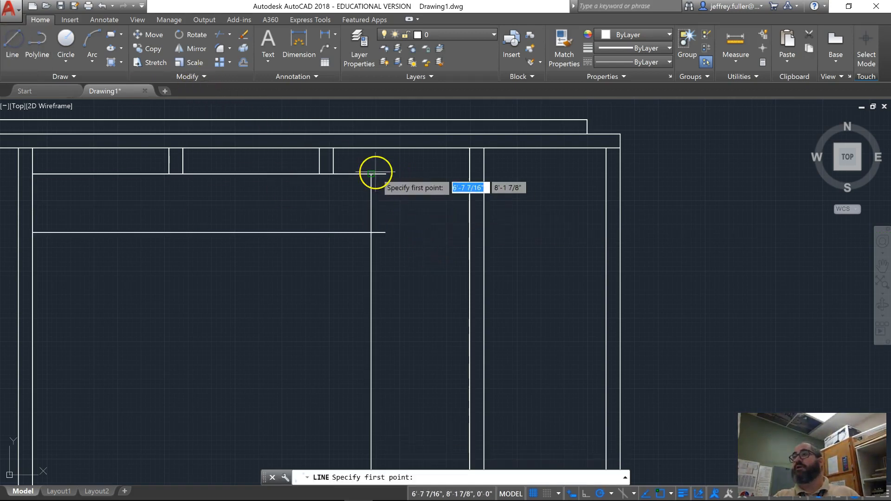
click(386, 174)
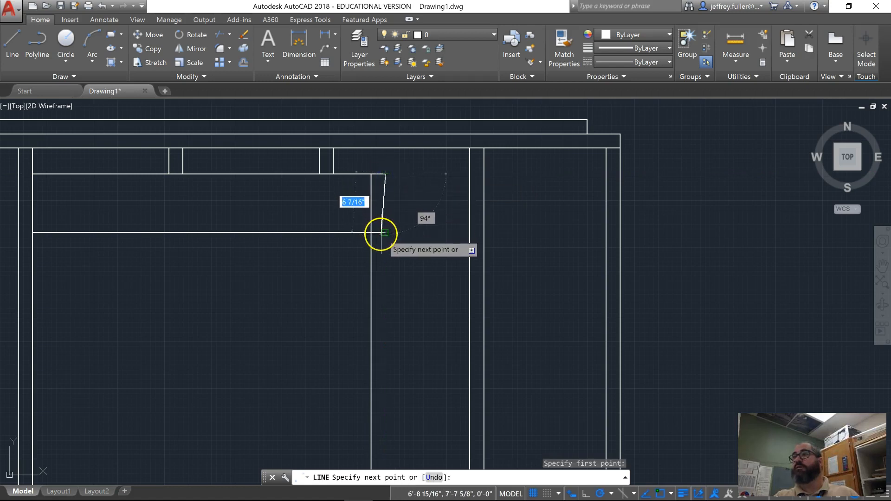
click(385, 232)
key(Escape)
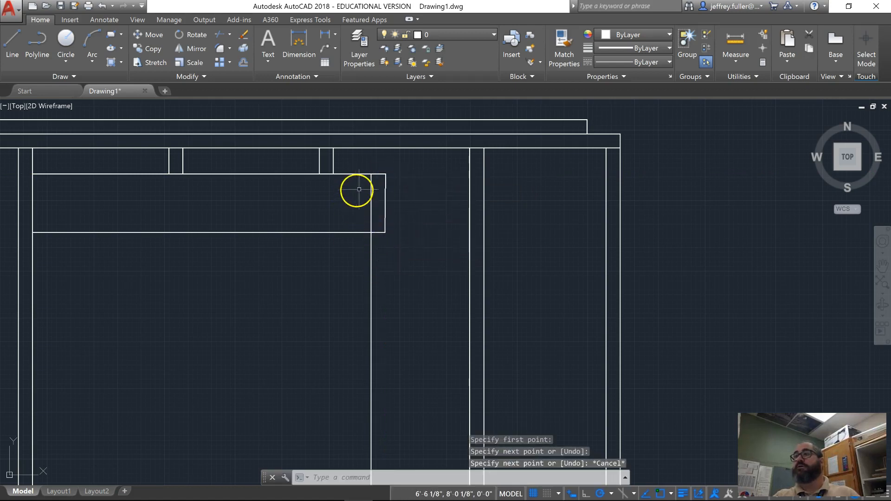
text(trim)
key(Return)
key(Return)
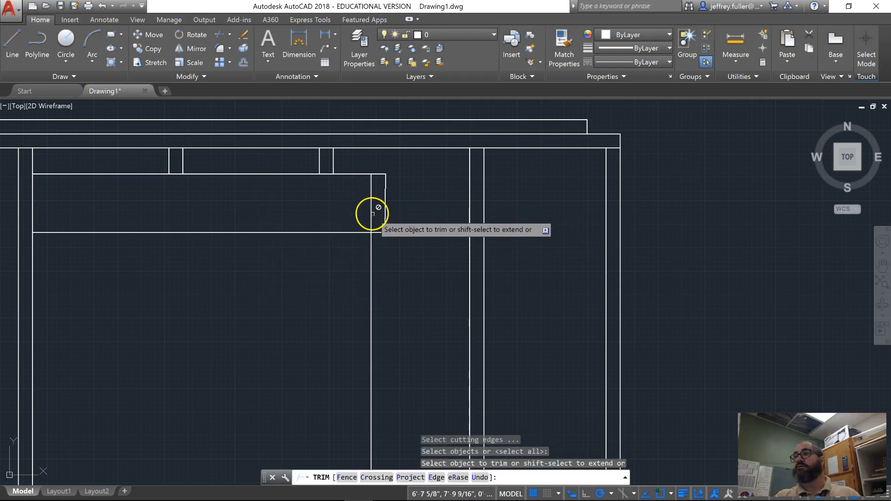
key(Escape)
key(Escape)
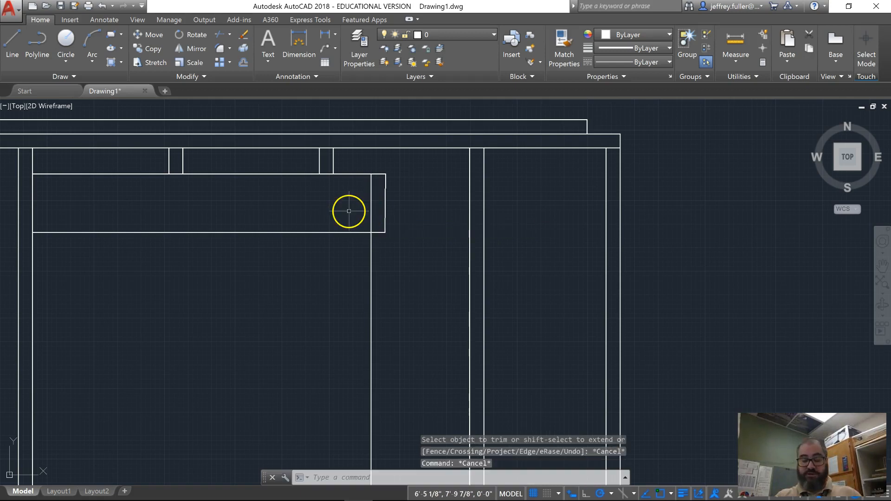
- Erase the short vertical line inside the right end of the header, above the opening's right edge
click(371, 218)
key(Delete)
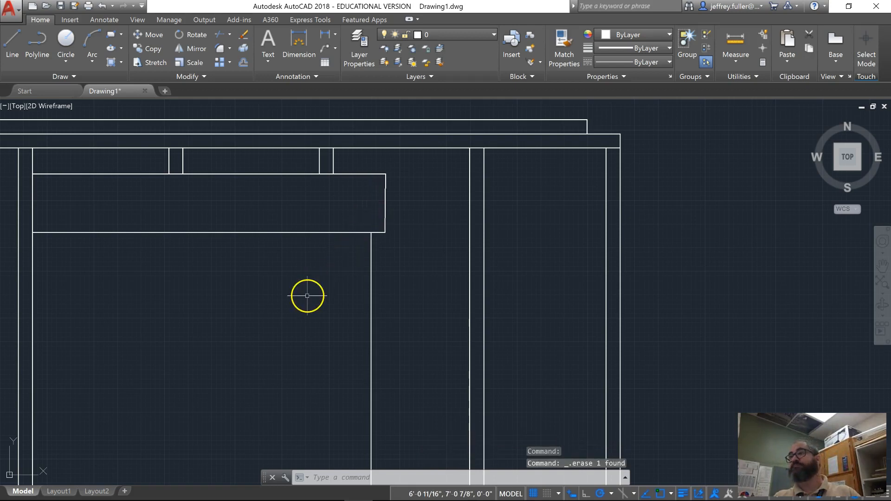
- Stretch the left end of the header's upper line 1-1/2" to the left, to the stud's outer edge
scroll(305, 296, down, 4)
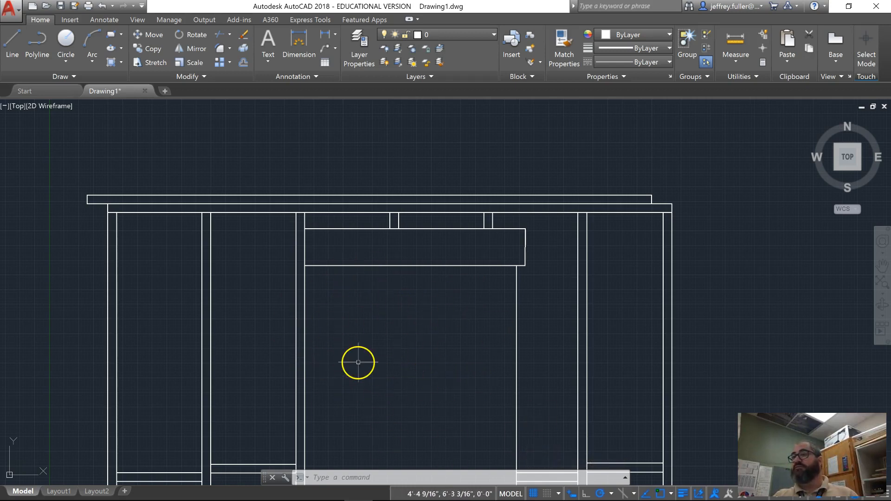
middle_drag(371, 322, 278, 335)
scroll(281, 259, up, 2)
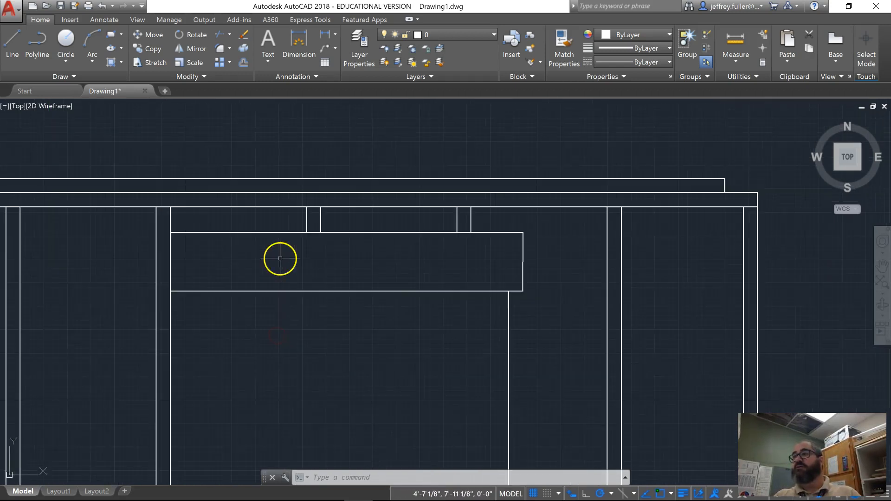
scroll(522, 274, up, 5)
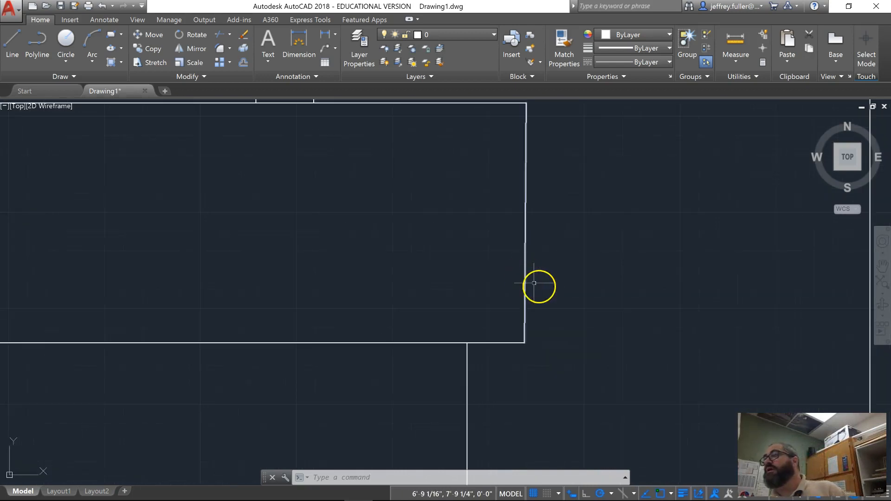
scroll(512, 291, down, 5)
mouse_move(317, 374)
middle_down()
mouse_move(430, 364)
mouse_move(436, 335)
middle_up()
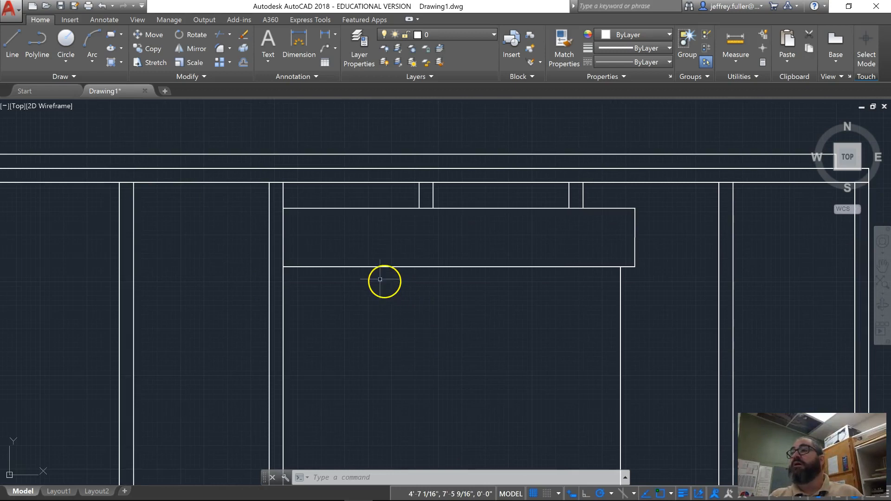
click(312, 208)
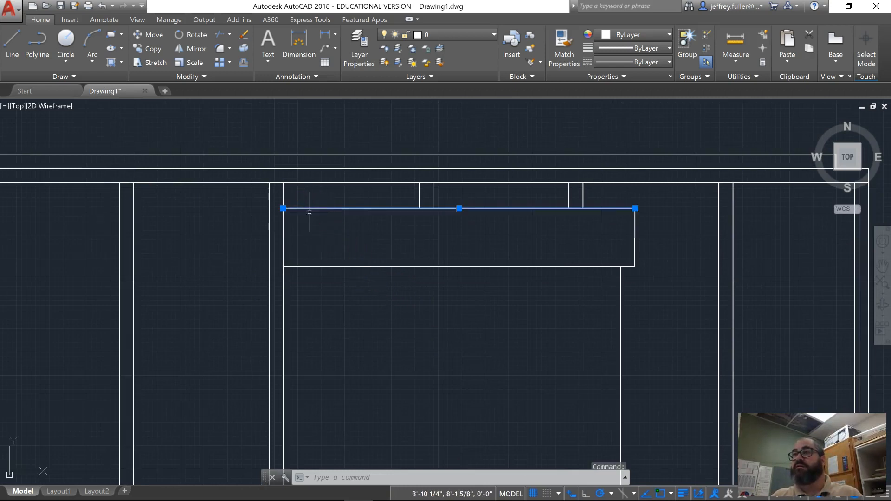
click(283, 208)
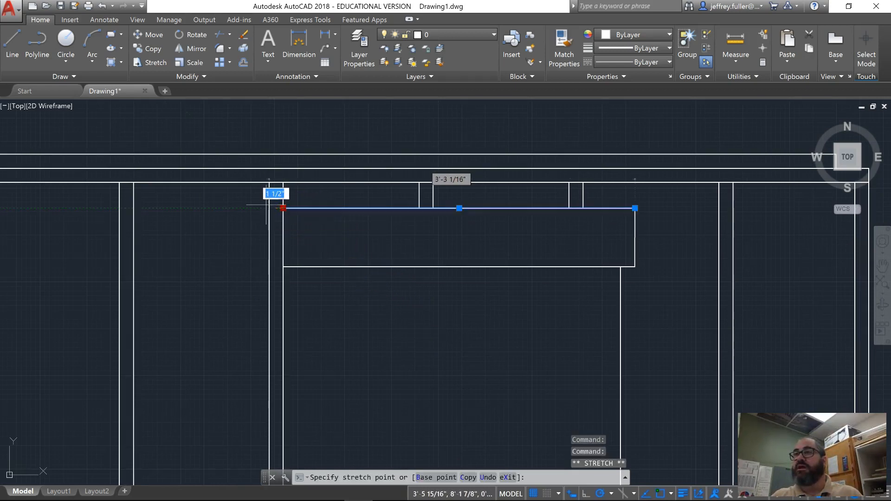
click(268, 207)
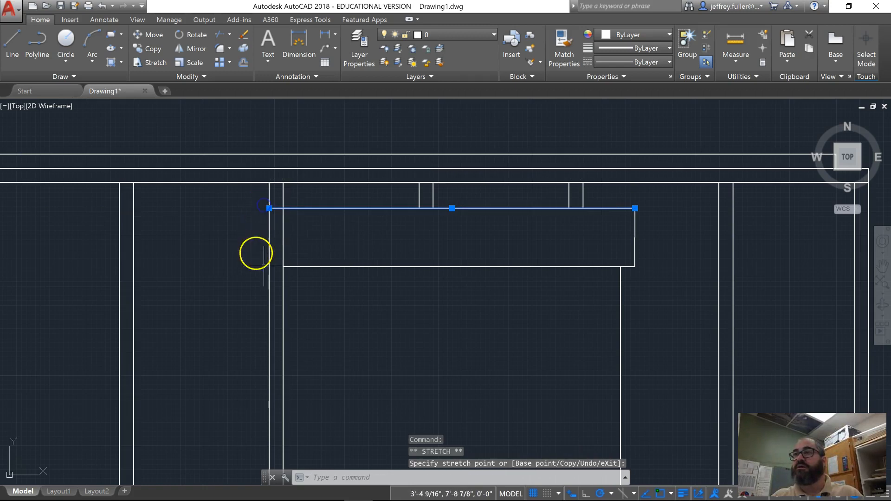
- Stretch the left end of the header's lower line 1-1/2" to the left and clear the selection
click(334, 266)
click(283, 267)
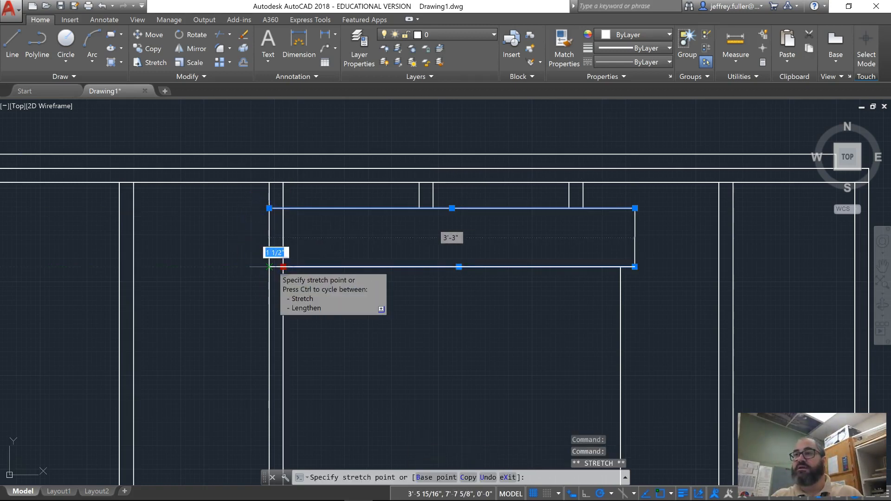
click(270, 266)
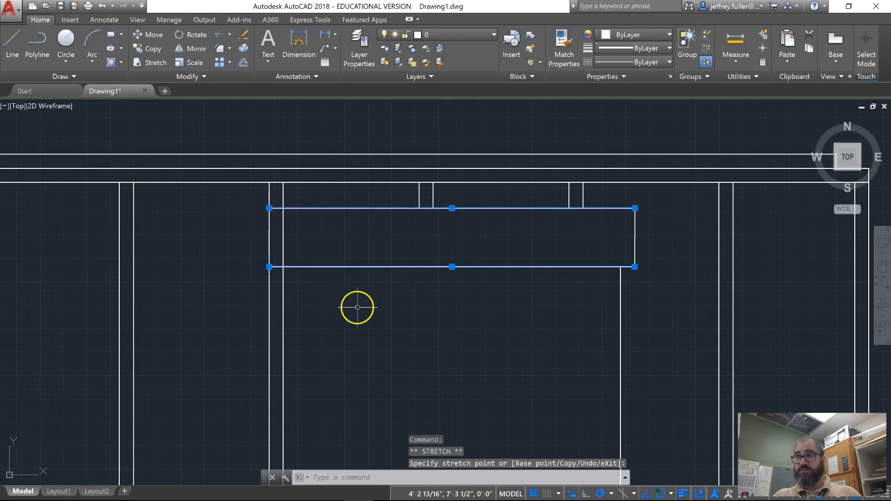
key(Escape)
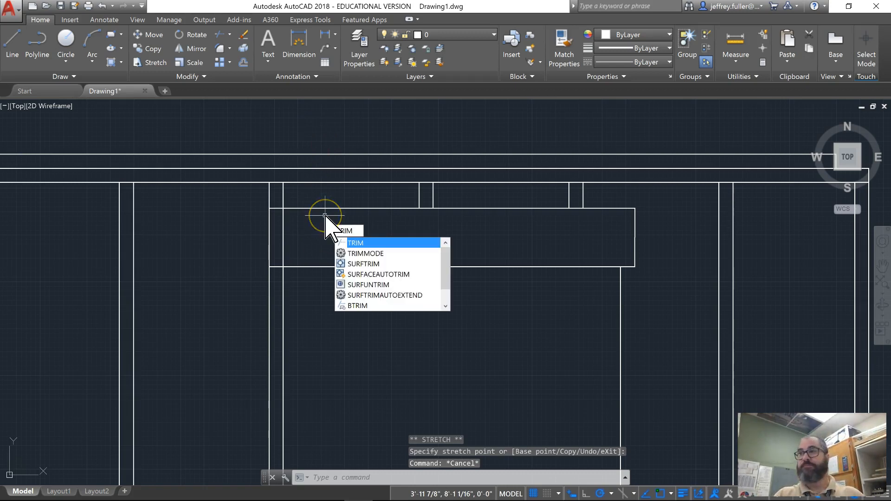
- Trim away the vertical stud line crossing the left end of the header, using all objects as cutting edges
key(Return)
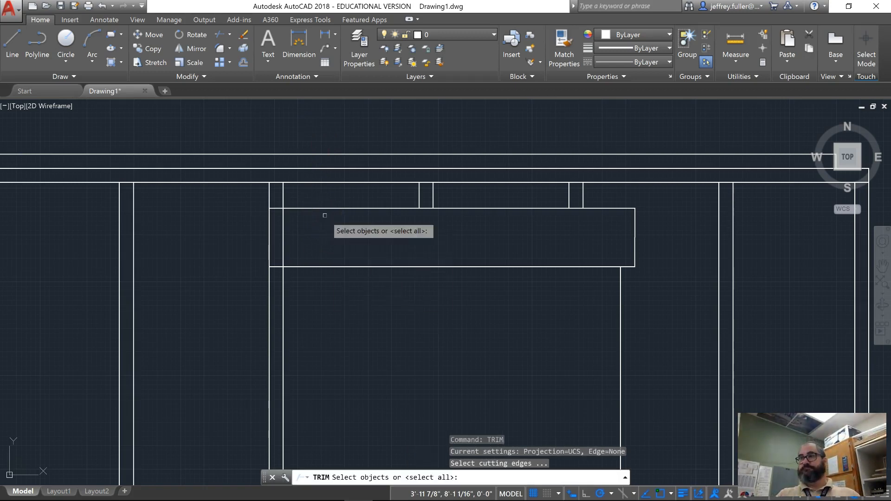
key(Return)
click(283, 225)
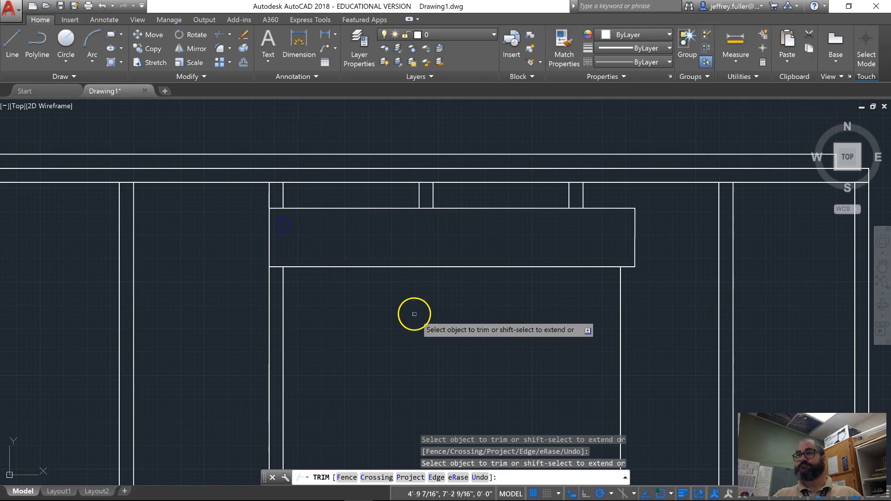
scroll(415, 316, down, 3)
mouse_move(414, 318)
middle_down()
mouse_move(395, 323)
mouse_move(360, 276)
middle_up()
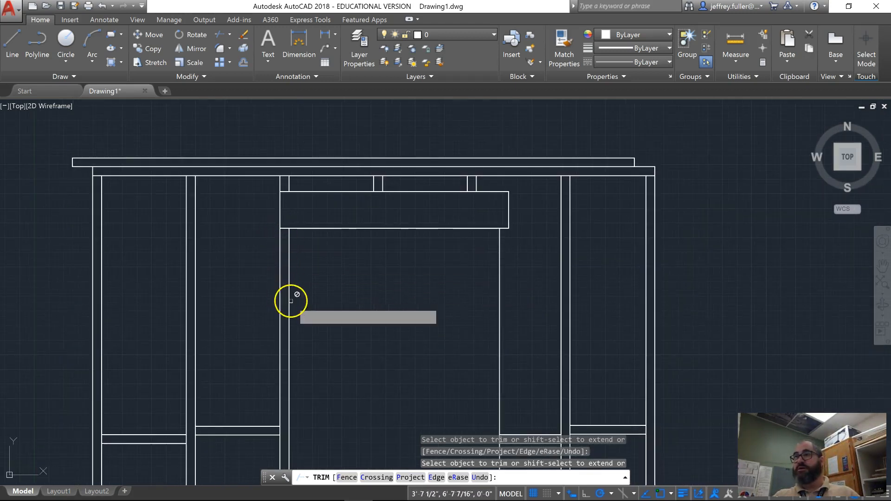
scroll(324, 338, down, 2)
mouse_move(325, 339)
middle_down()
mouse_move(312, 304)
mouse_move(264, 261)
middle_up()
scroll(325, 205, up, 2)
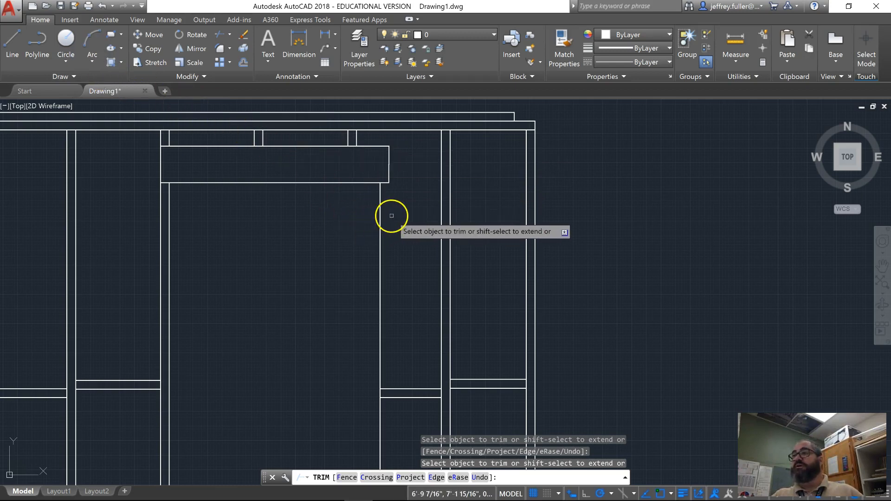
key(Escape)
key(Escape)
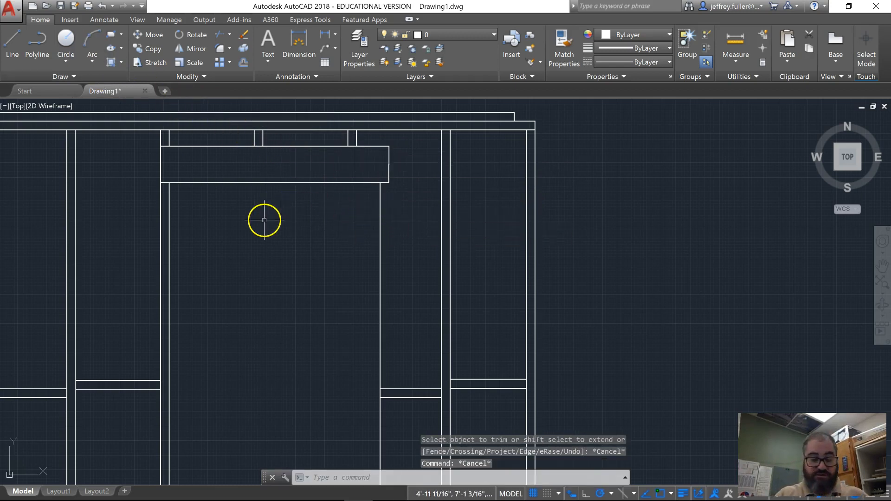
- Offset the opening's right edge 1.5" to the right to form the supporting stud under the header
text(offset)
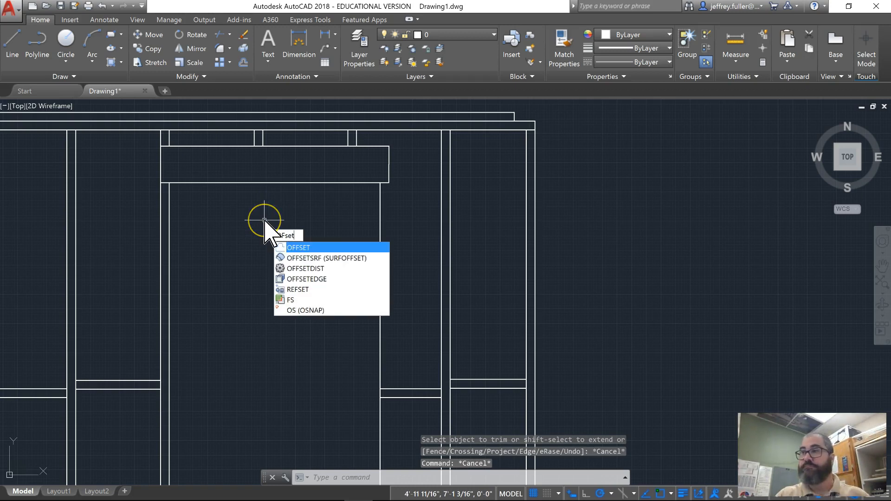
key(Return)
text(1.54)
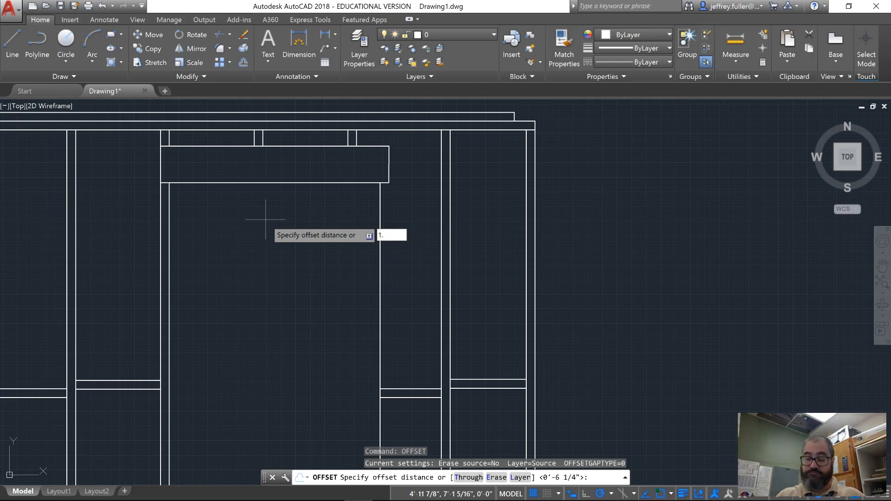
key(Return)
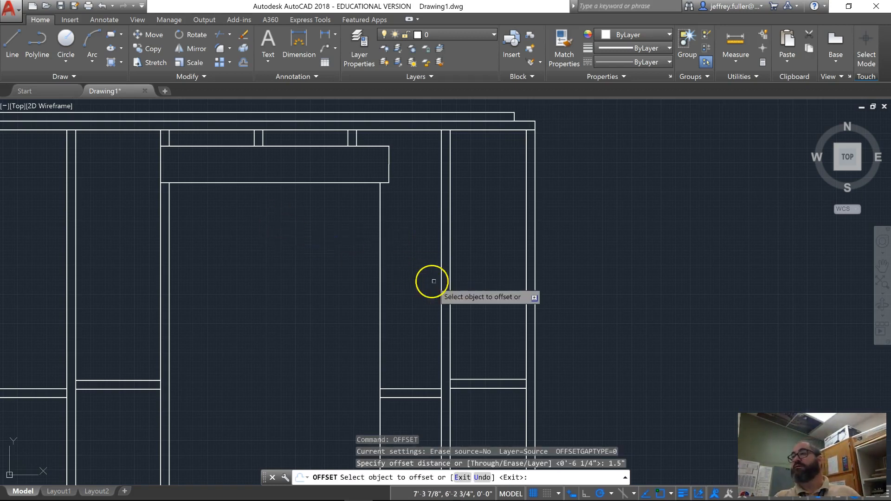
click(379, 300)
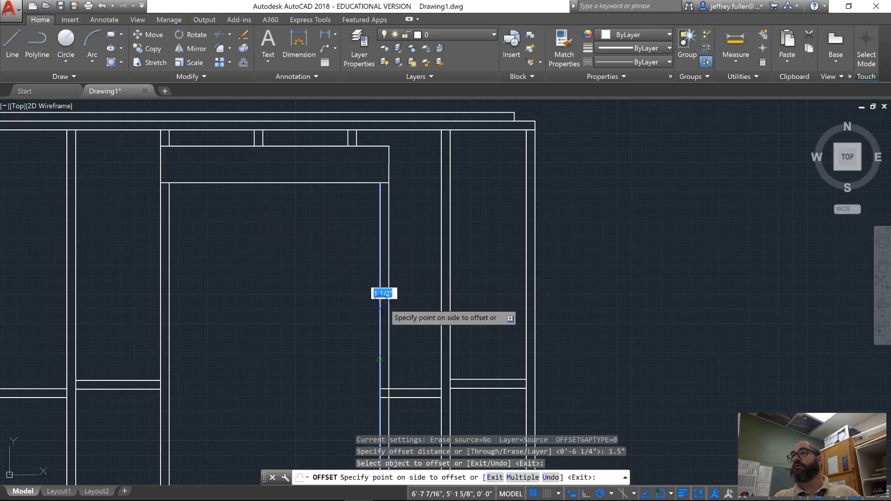
click(383, 302)
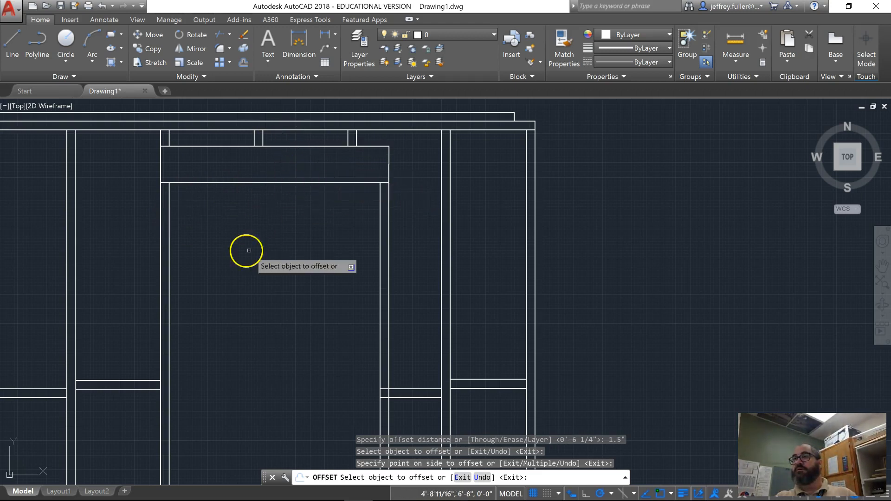
- Copy the right cripple stud above the header from its lower right corner to the header's upper right corner
scroll(245, 251, down, 2)
mouse_move(243, 263)
middle_down()
mouse_move(245, 284)
mouse_move(308, 246)
mouse_move(245, 275)
middle_up()
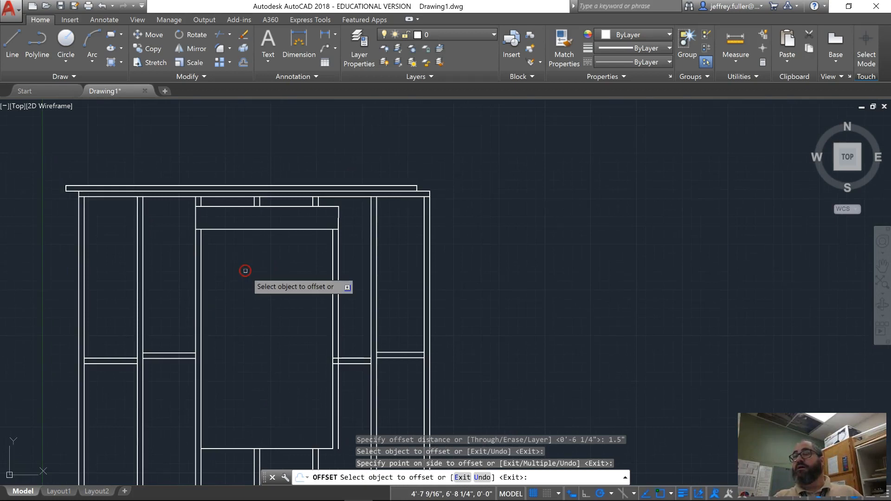
scroll(316, 228, up, 2)
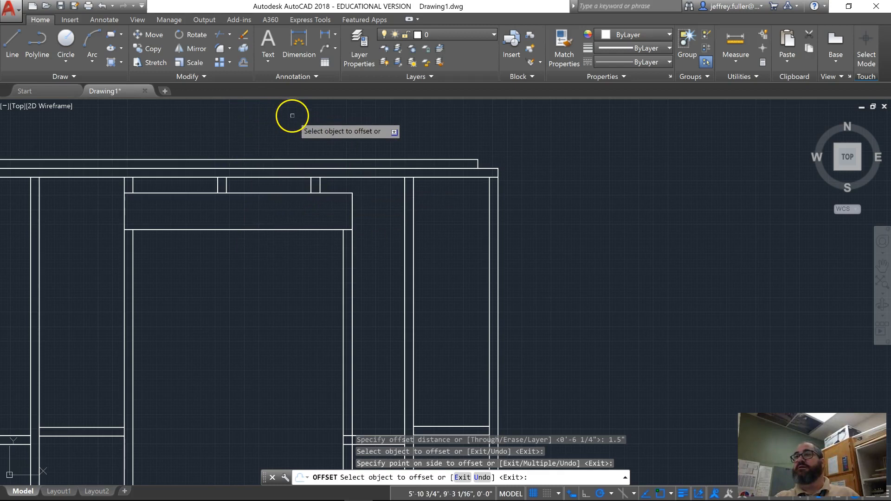
click(148, 49)
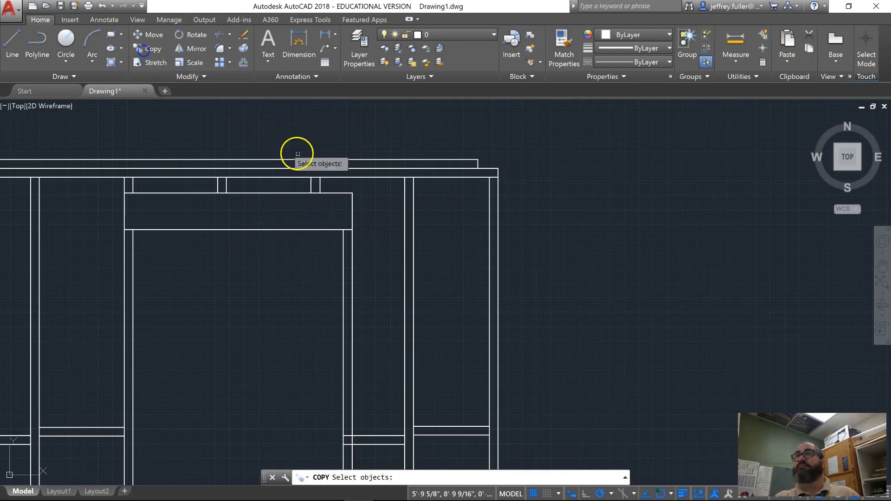
click(322, 185)
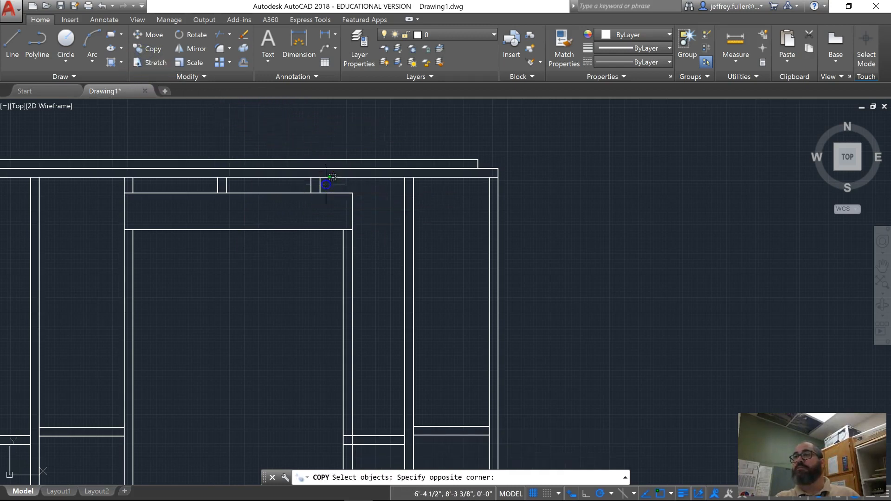
click(303, 183)
key(Return)
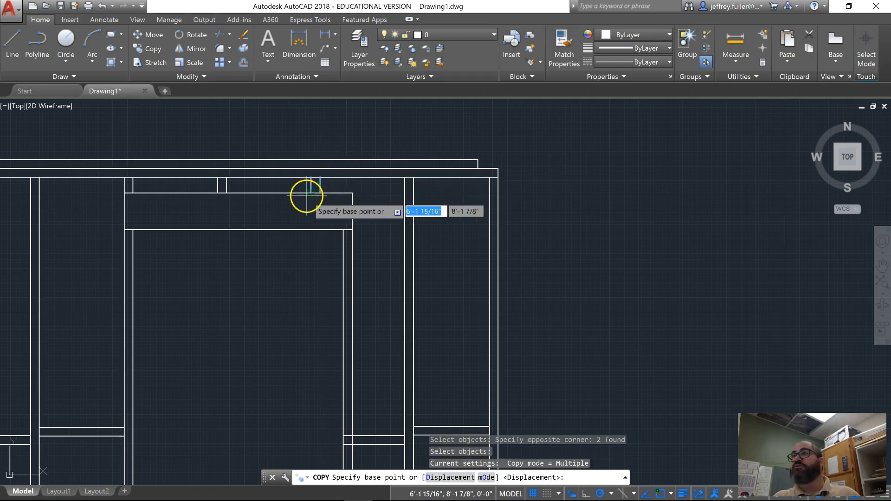
click(319, 193)
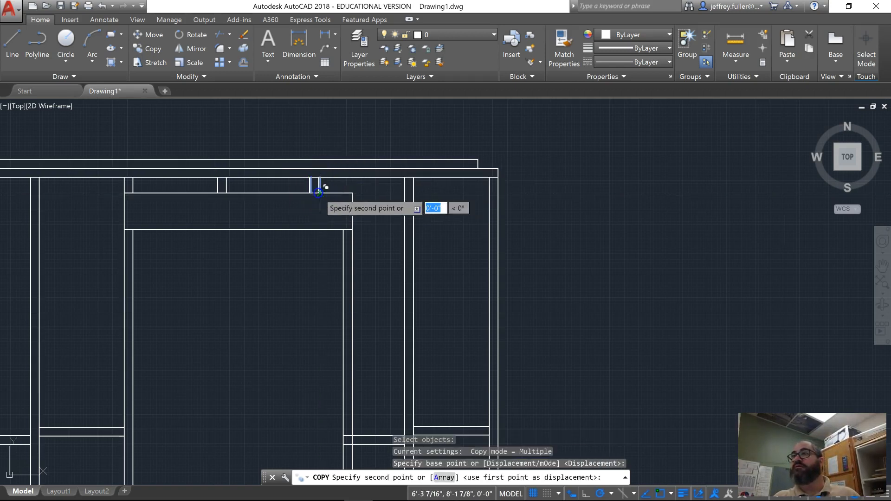
click(353, 193)
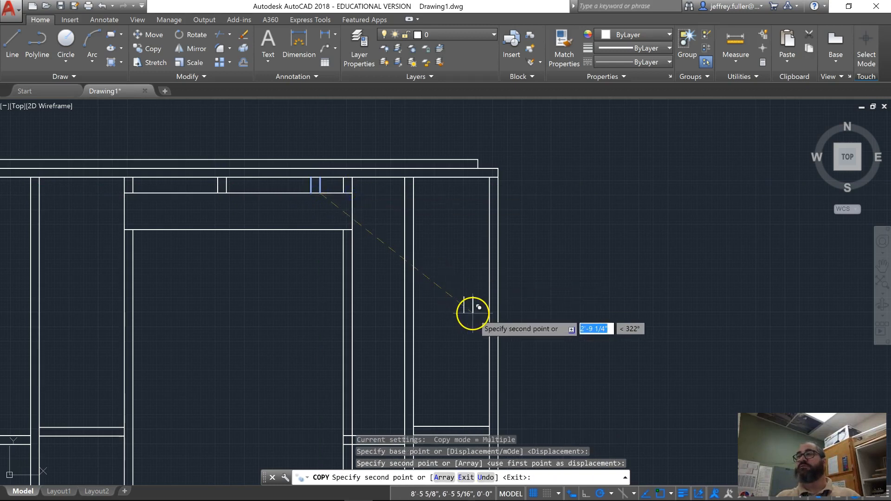
key(Escape)
- Draw a short horizontal line closing the lower end of the stud at the opening's right side
scroll(464, 313, down, 5)
middle_drag(364, 323, 362, 253)
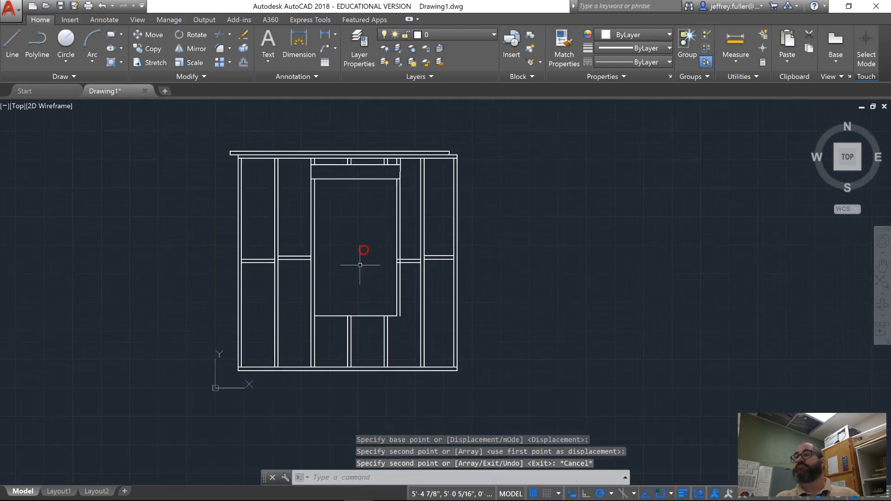
scroll(400, 355, up, 5)
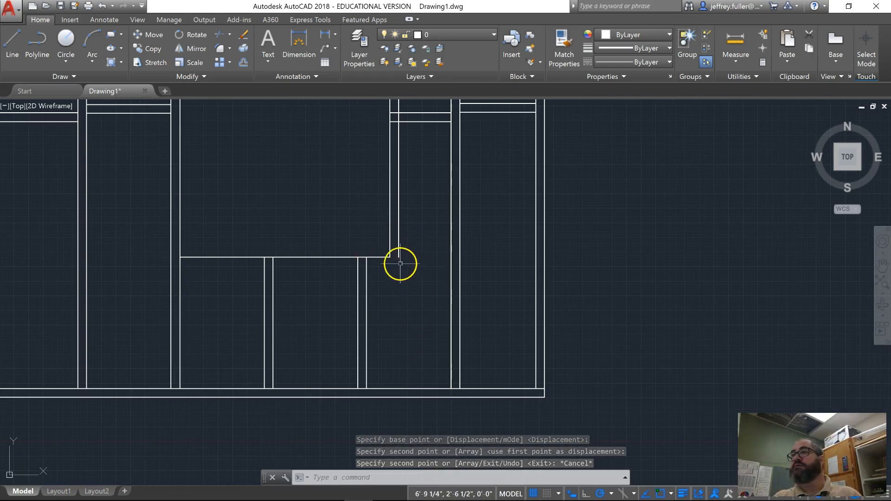
click(12, 47)
click(391, 257)
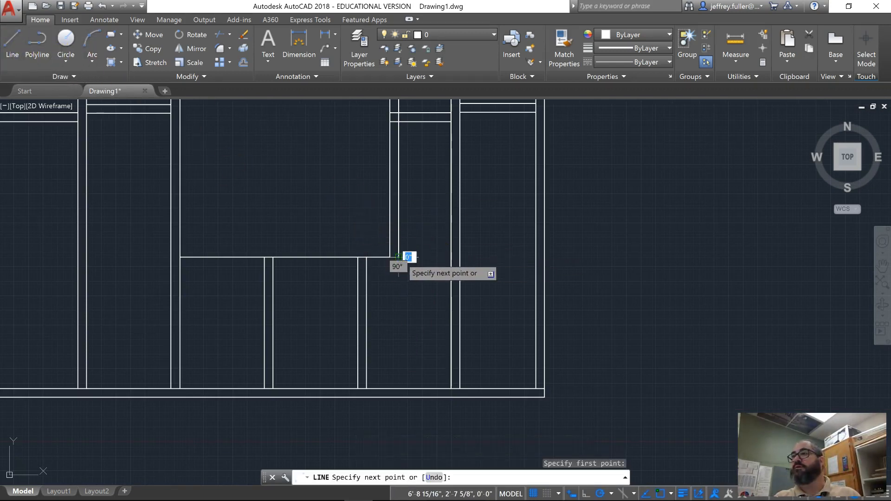
key(Escape)
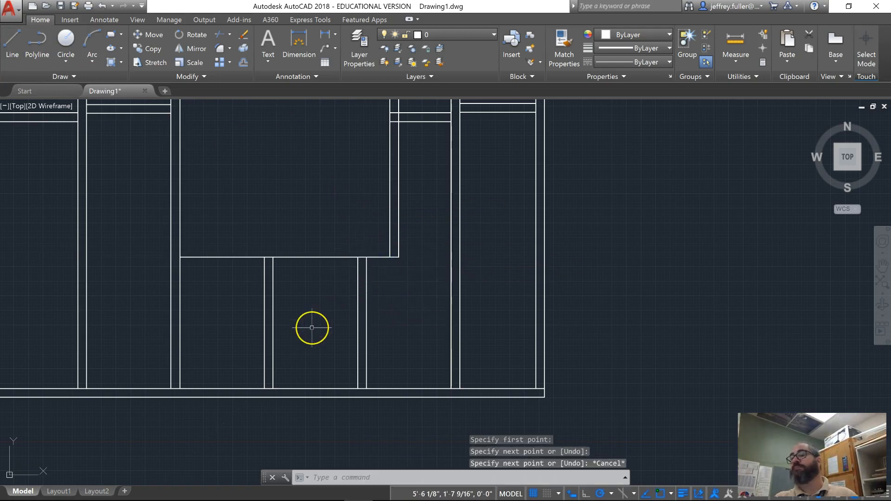
- Undo the short line drawn across the lower end of the stud beside the opening
scroll(351, 278, down, 5)
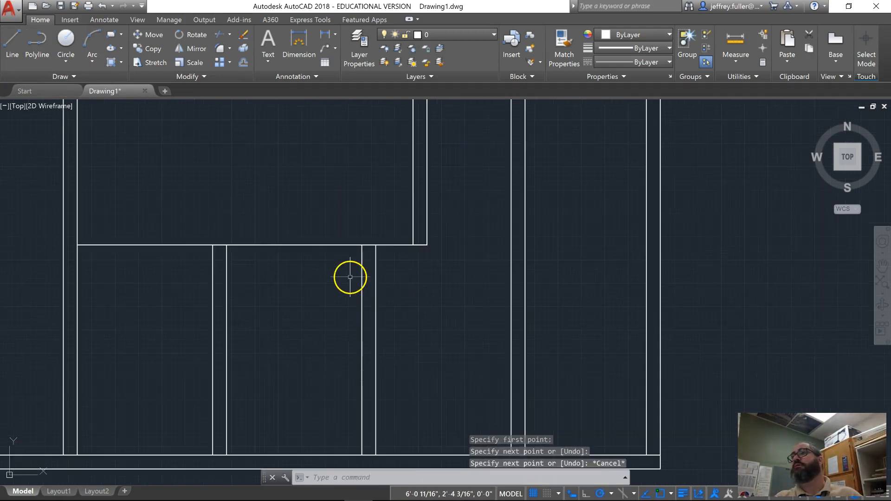
scroll(351, 277, up, 4)
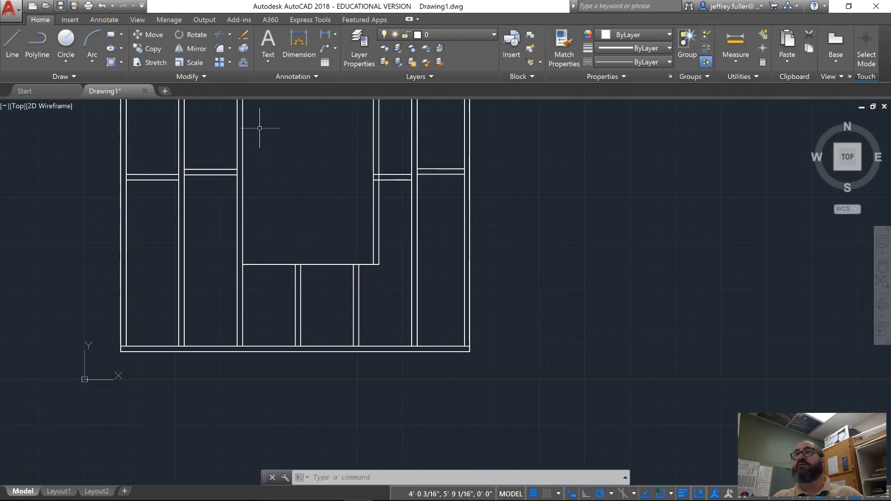
click(102, 5)
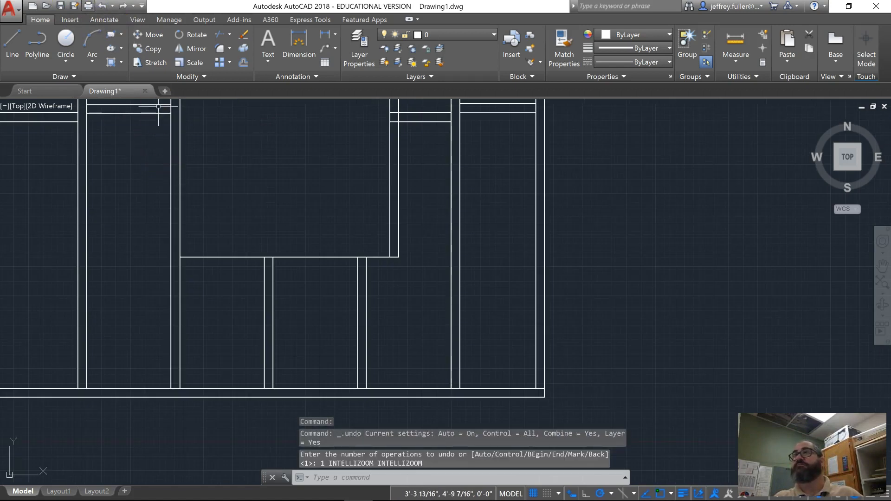
click(101, 6)
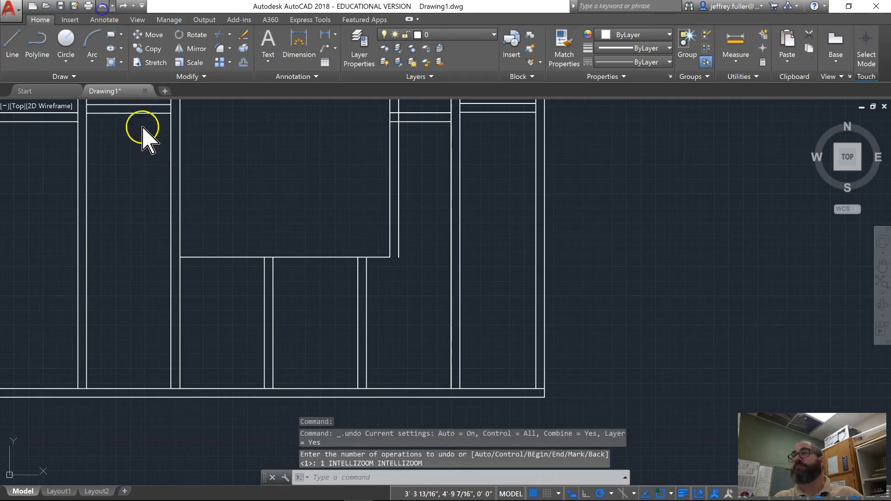
- Copy the right cripple stud below the opening from its upper left corner to the opening's lower right corner
click(374, 291)
click(336, 323)
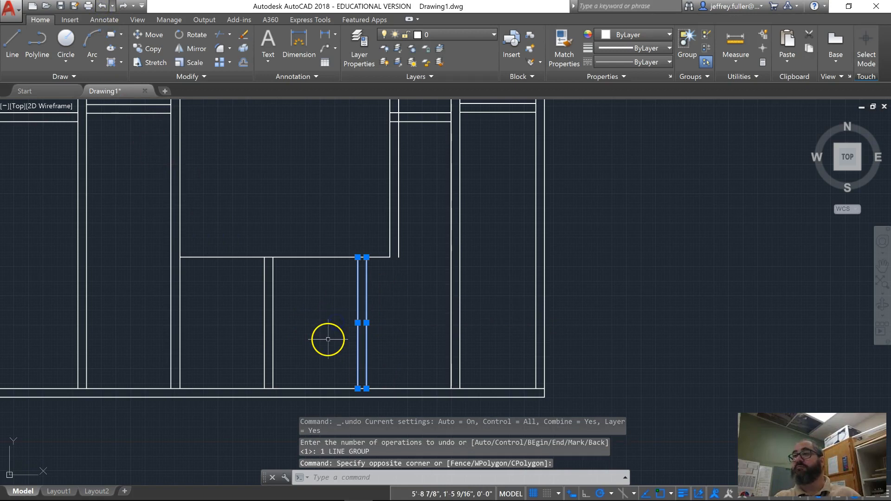
click(147, 49)
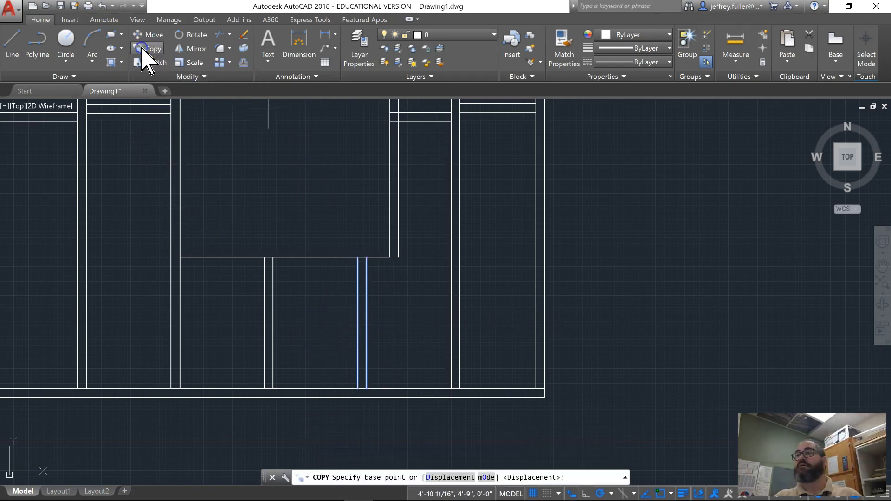
click(358, 258)
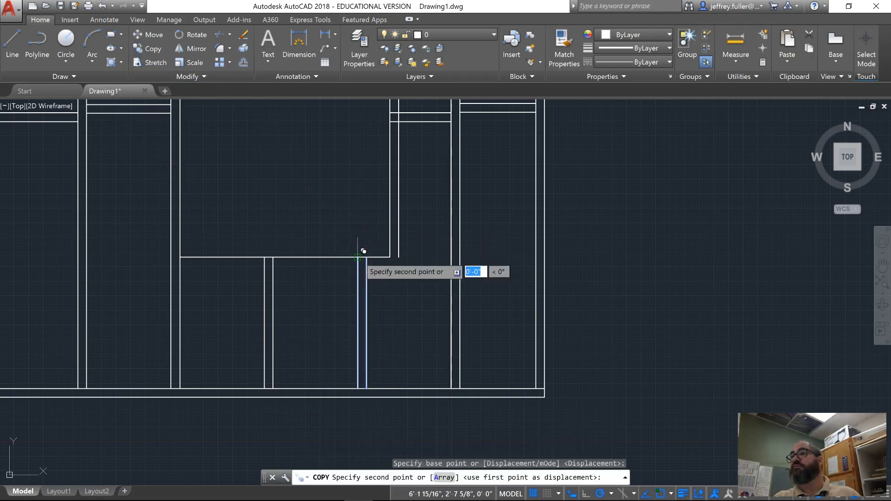
click(390, 257)
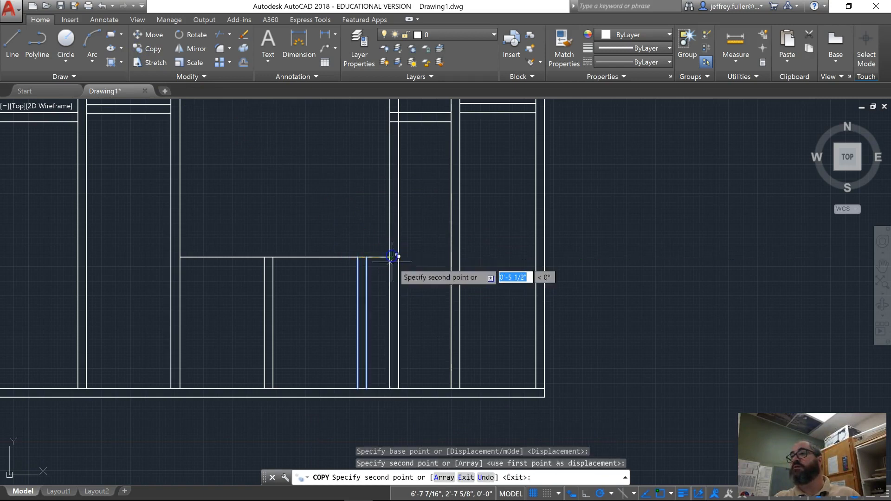
key(Escape)
- Offset the opening's bottom edge 1-1/2" downward to form the sill
scroll(422, 323, down, 5)
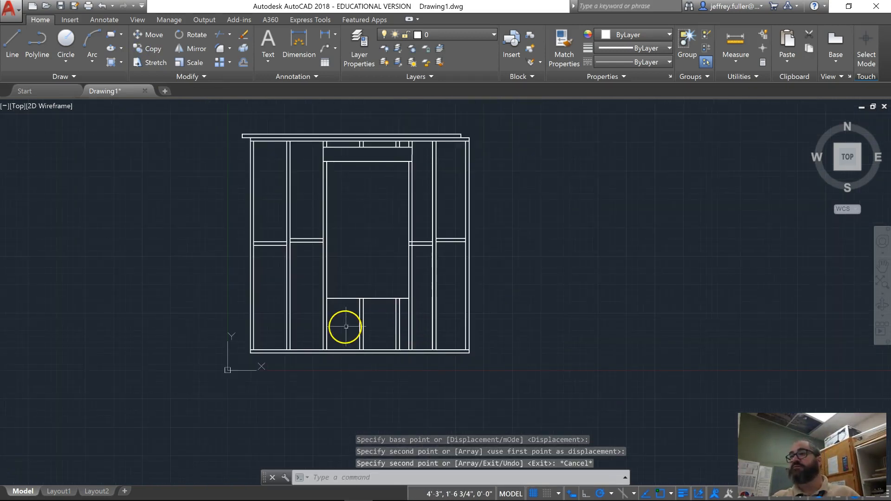
middle_drag(348, 318, 342, 355)
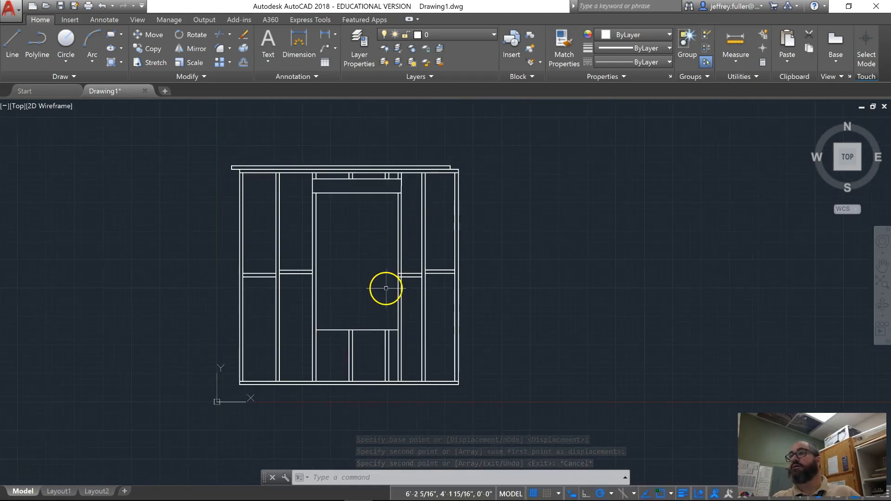
scroll(377, 274, up, 2)
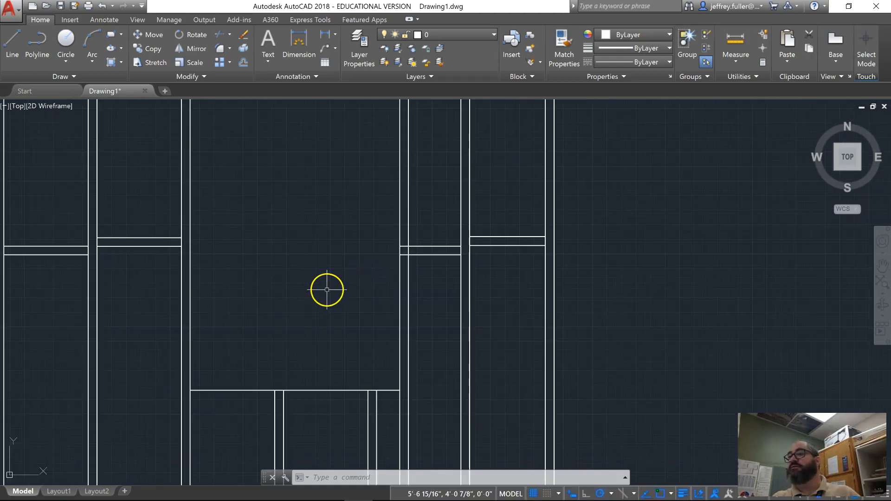
scroll(327, 290, down, 2)
middle_drag(324, 299, 364, 261)
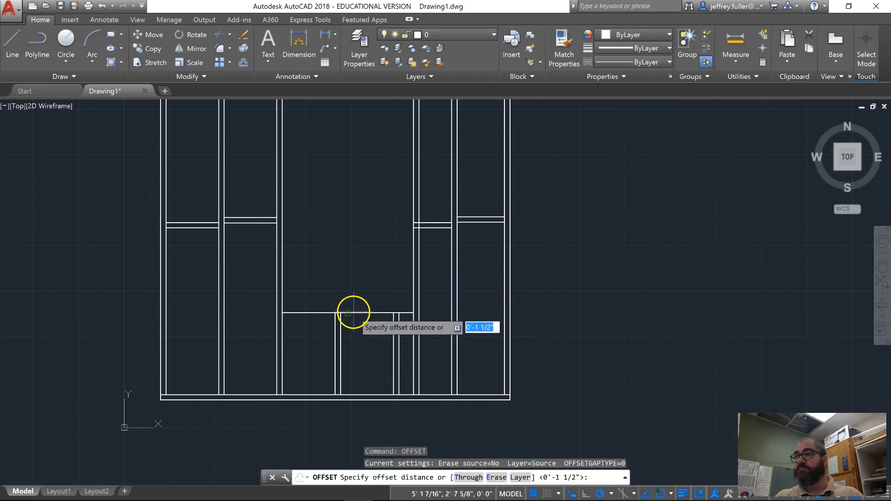
key(Return)
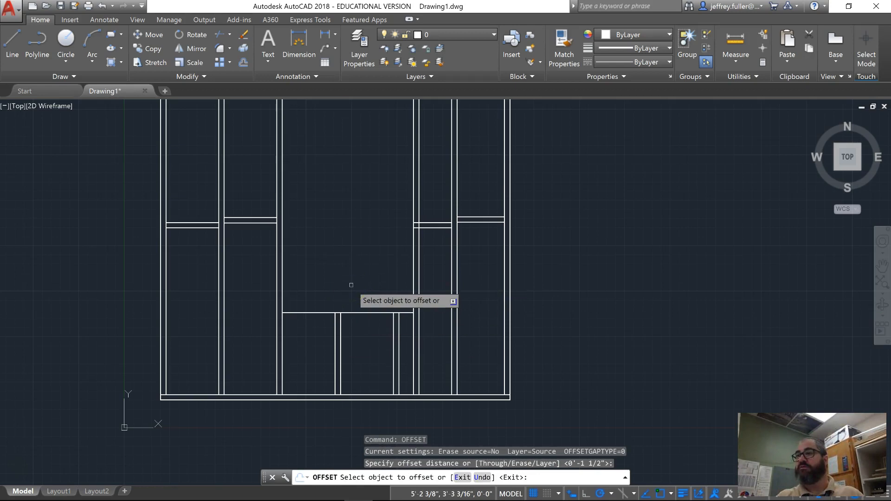
click(358, 313)
click(350, 341)
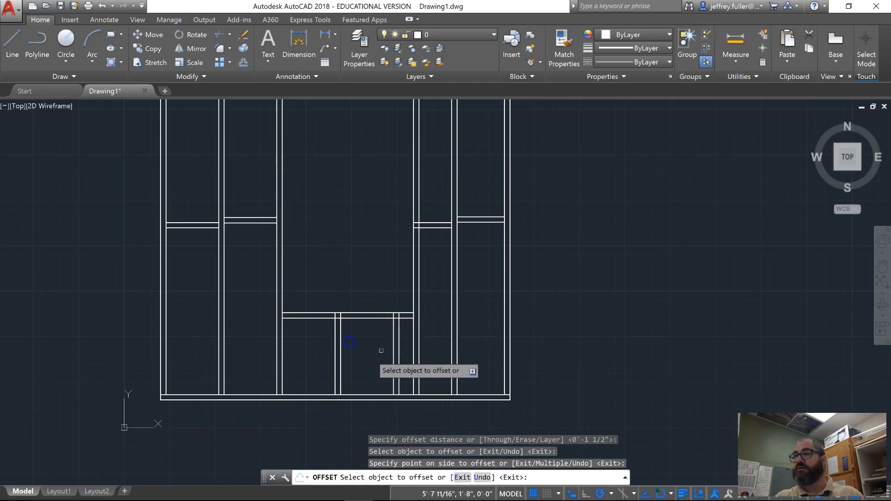
key(Escape)
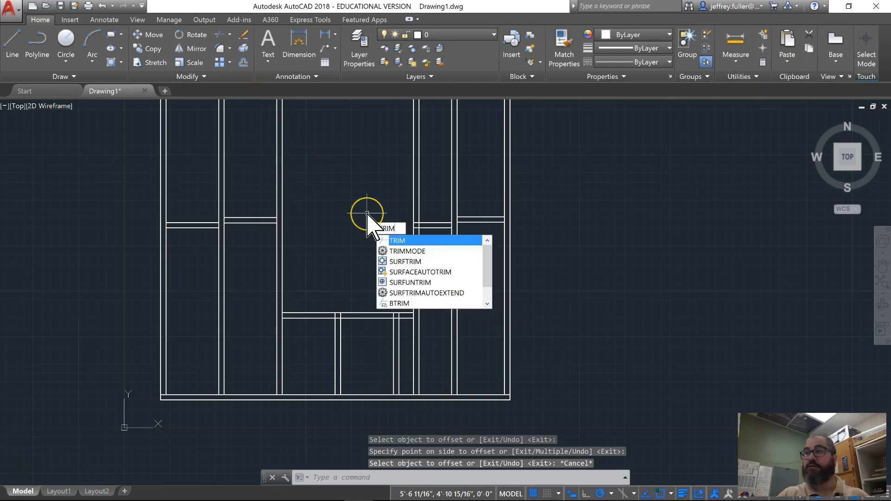
- Trim the upper ends of the two cripple studs where they cross the sill
key(Return)
scroll(328, 265, up, 6)
middle_drag(329, 339, 294, 164)
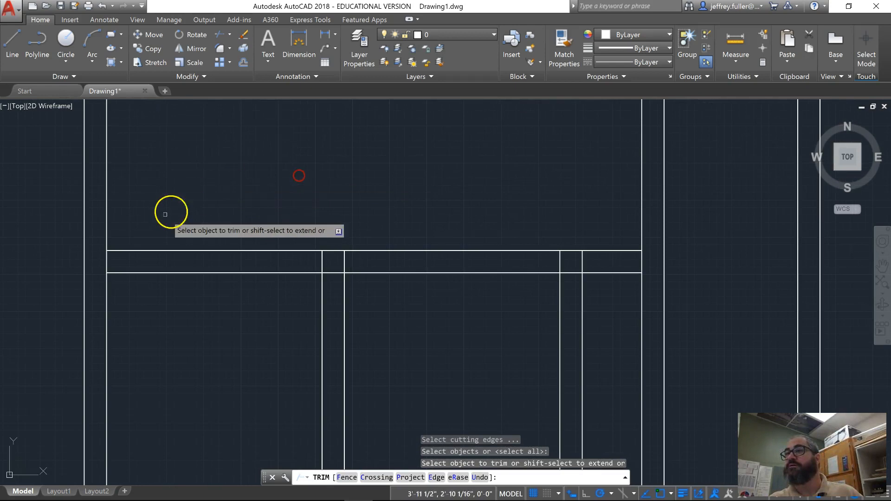
click(303, 263)
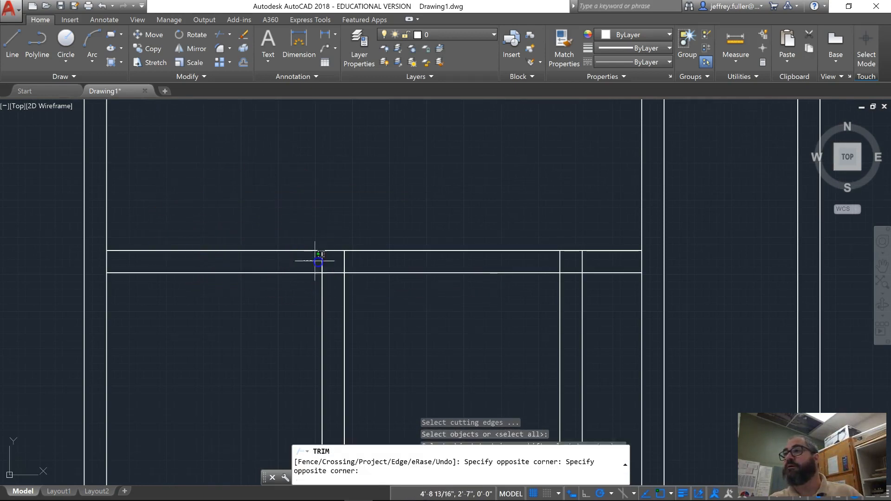
click(600, 265)
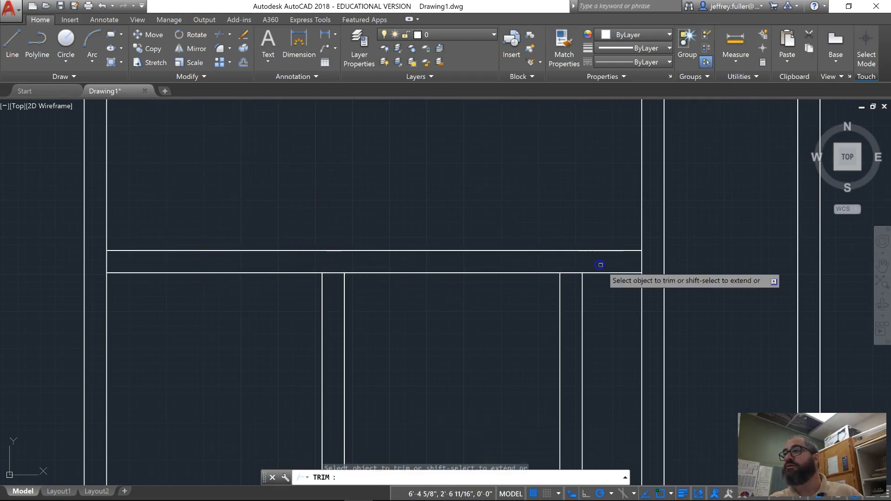
- Trim the blocking lines that cross the supporting stud at the opening's right side
scroll(627, 249, down, 3)
mouse_move(627, 249)
middle_down()
mouse_move(537, 312)
mouse_move(385, 366)
middle_up()
scroll(392, 206, up, 2)
click(337, 281)
click(338, 351)
scroll(385, 356, down, 4)
scroll(387, 357, down, 2)
mouse_move(340, 332)
middle_down()
mouse_move(352, 302)
mouse_move(389, 295)
middle_up()
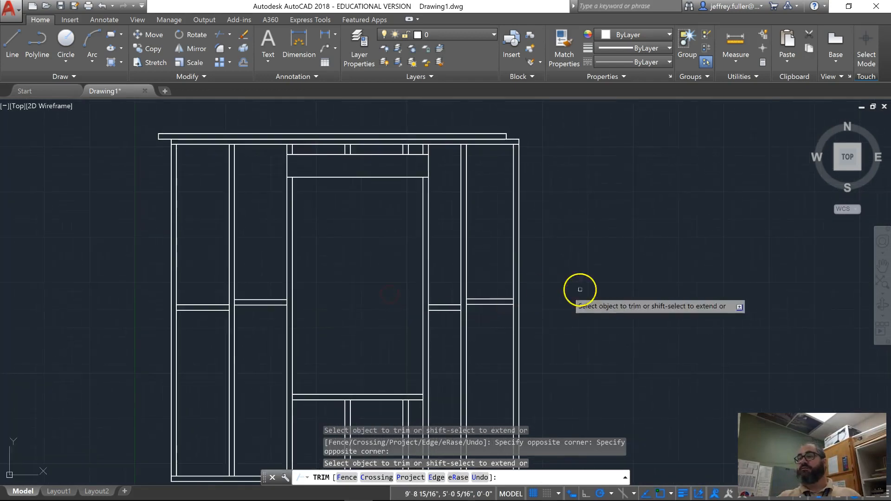
key(Escape)
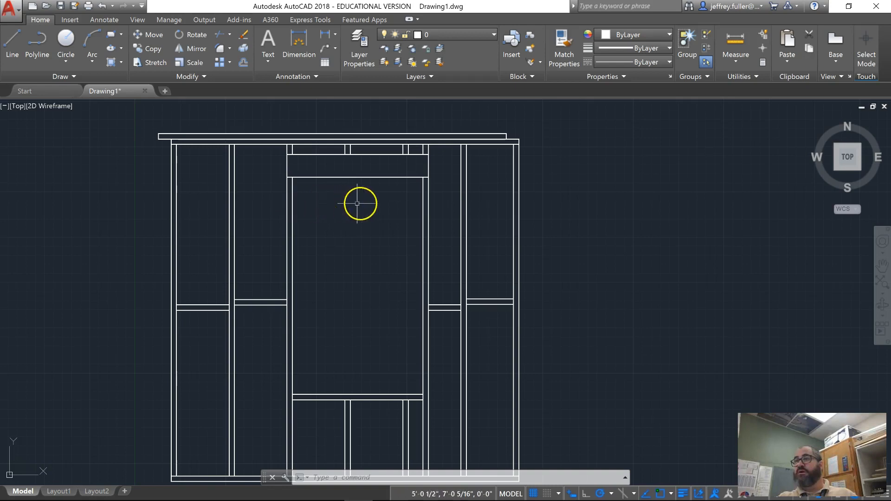
- Copy the middle cripple stud below the sill from its upper left corner to the sill's lower left corner
scroll(421, 233, down, 3)
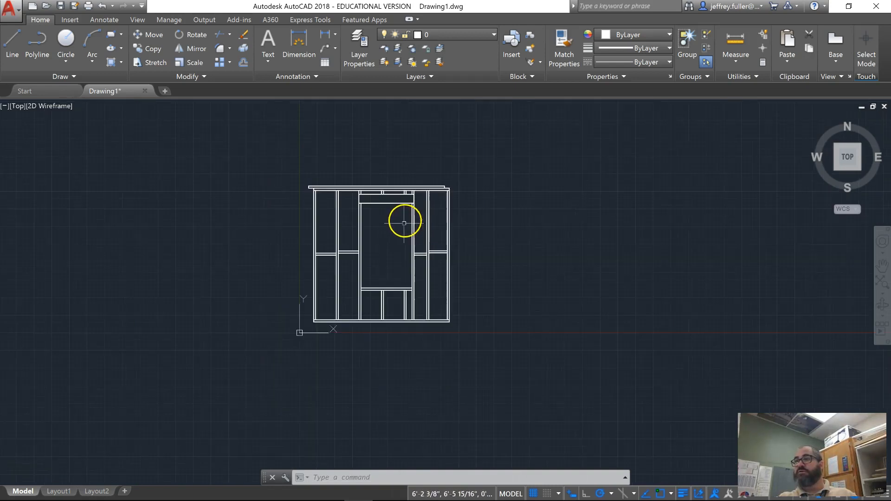
scroll(374, 268, up, 2)
middle_drag(381, 281, 366, 206)
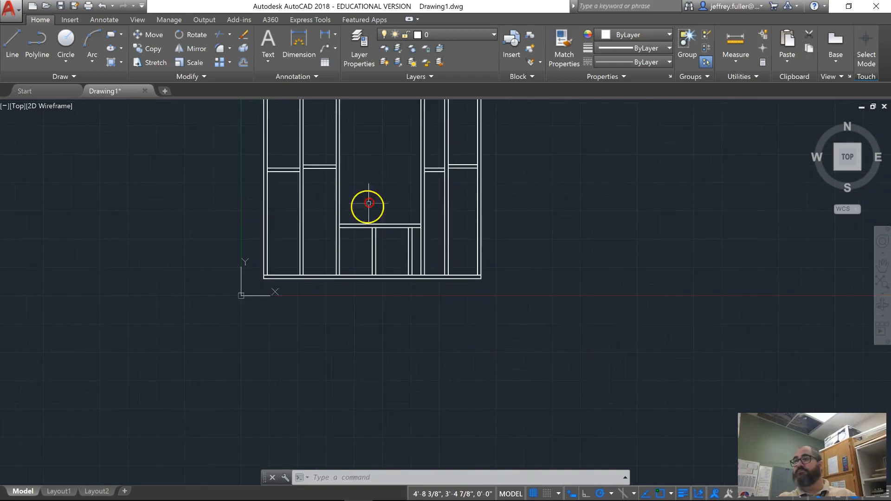
scroll(364, 229, up, 4)
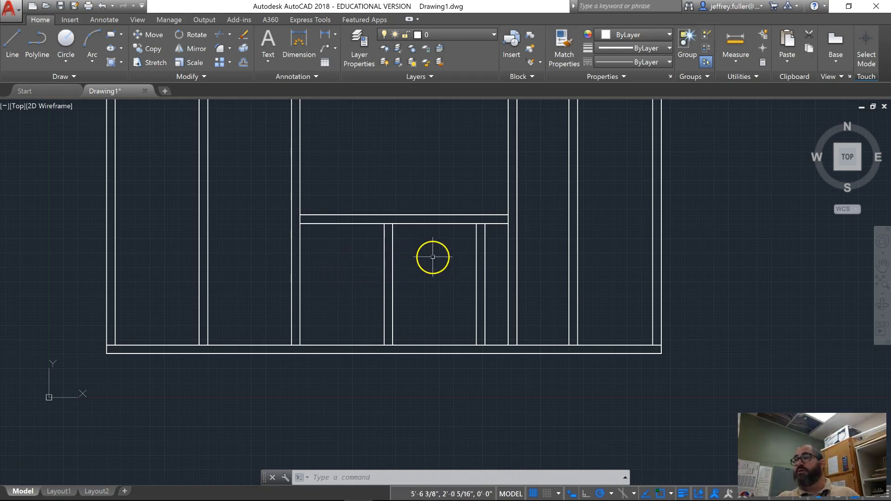
click(403, 259)
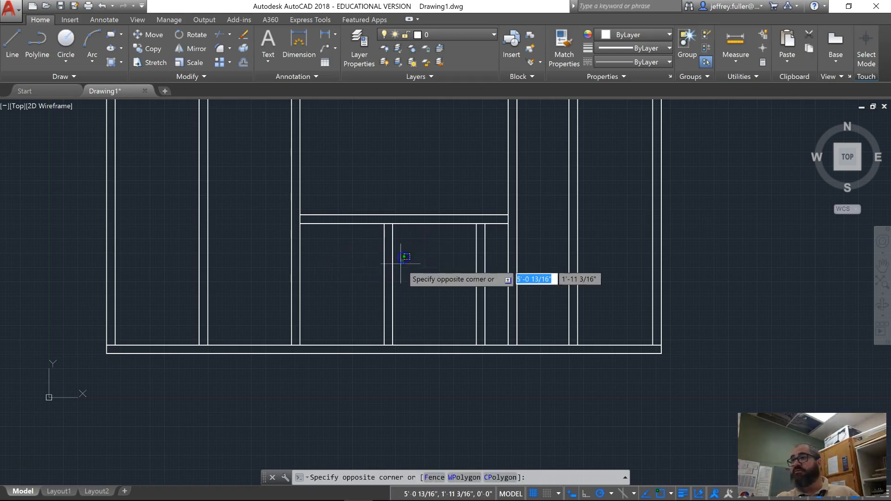
click(360, 296)
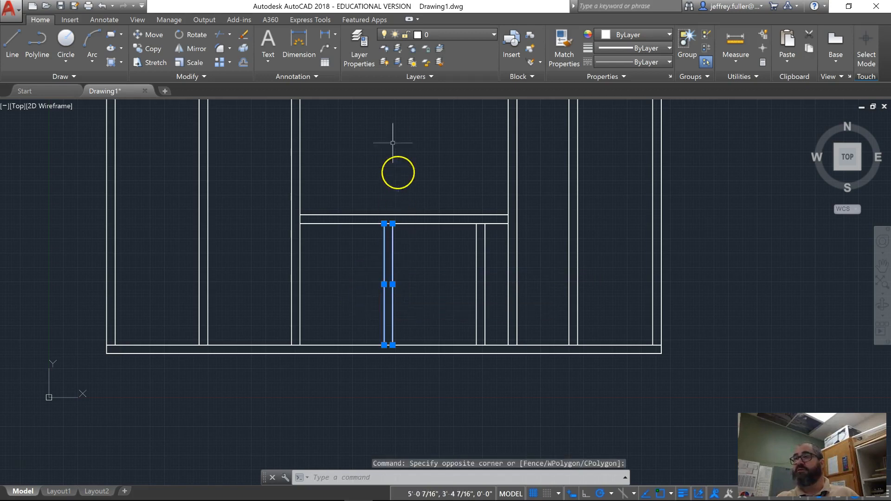
click(151, 49)
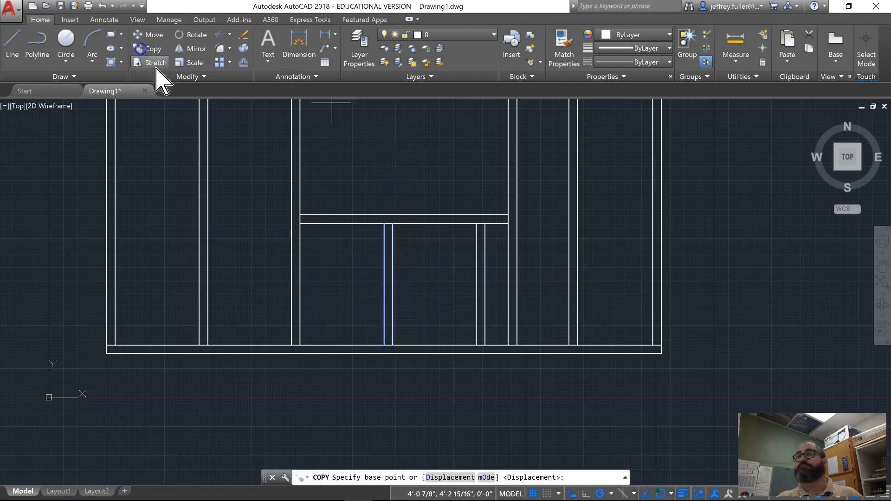
click(384, 224)
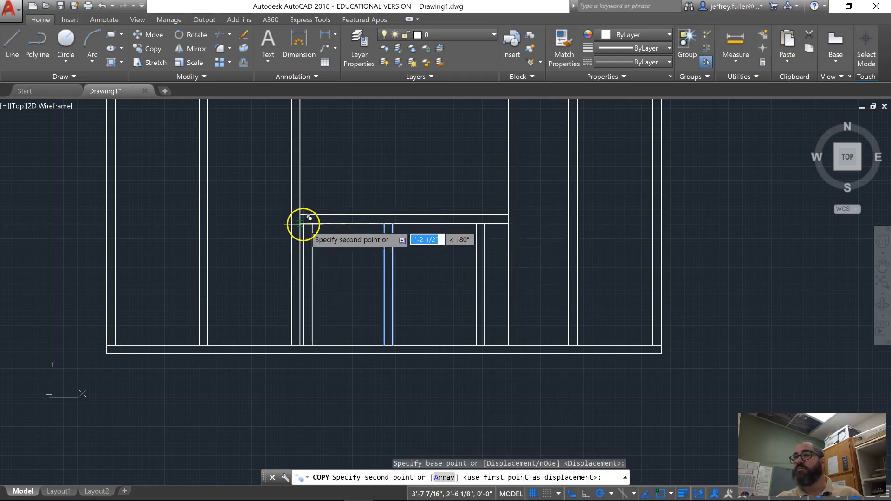
click(299, 224)
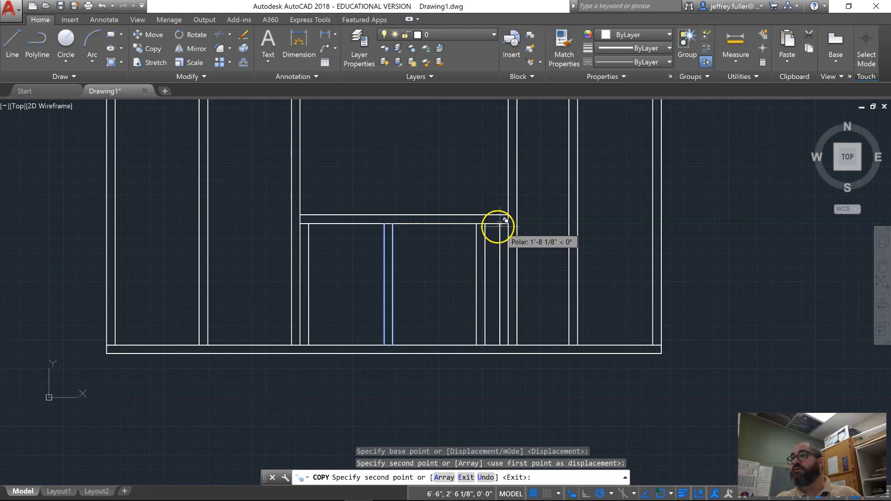
- Place another copy of the cripple stud under the sill's right end, flush against the supporting stud, 1'-8" from the original
scroll(496, 225, up, 6)
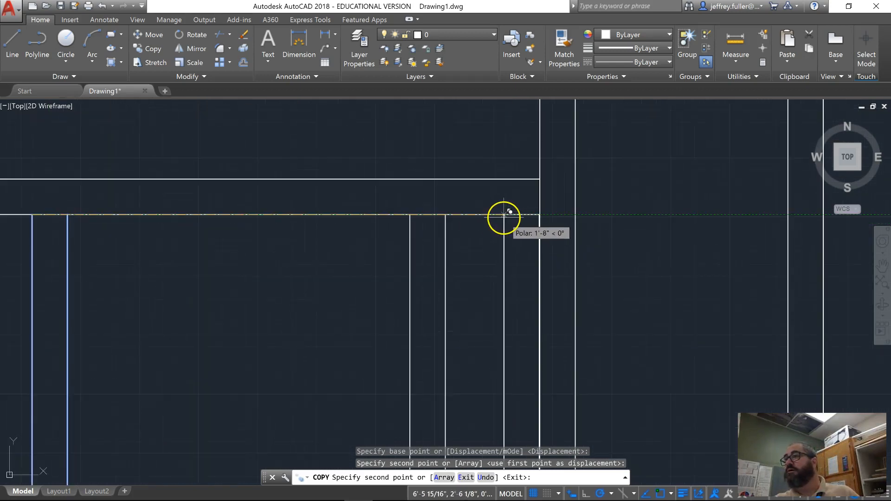
click(504, 216)
scroll(504, 216, down, 6)
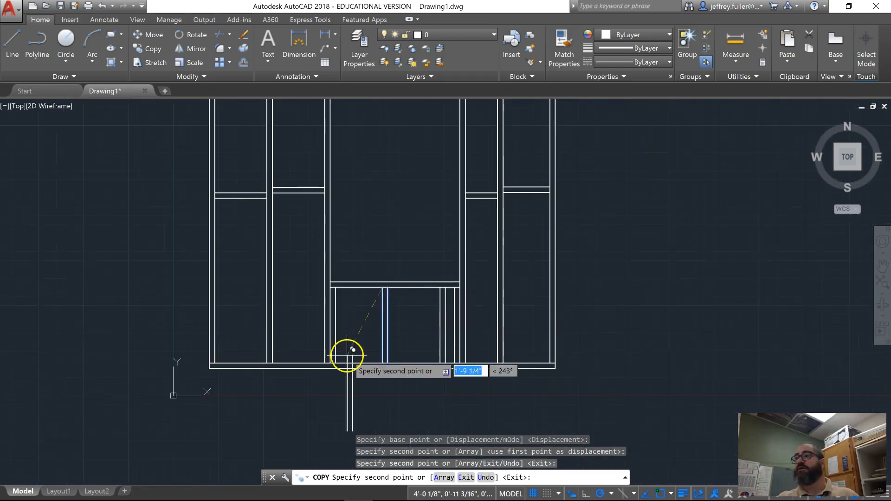
key(Escape)
- Offset the outer edges of the left and right supporting studs 1-1/2" away from the opening
scroll(436, 360, down, 3)
middle_drag(436, 360, 293, 352)
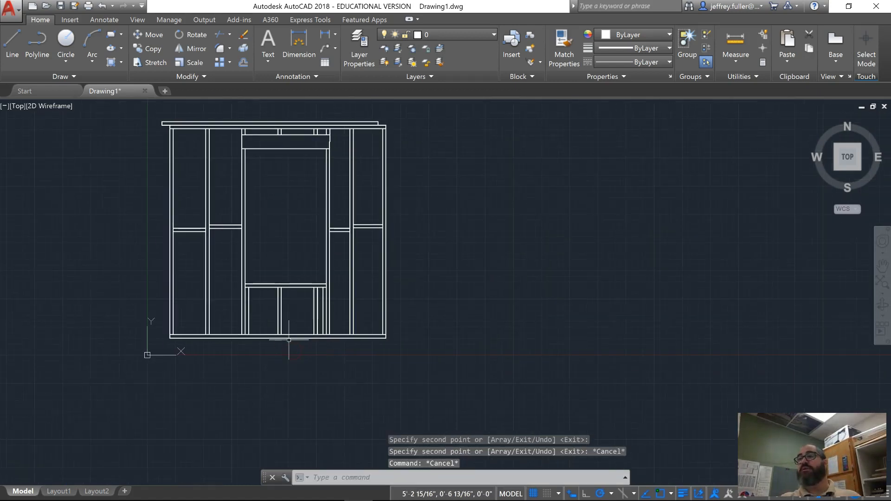
scroll(120, 247, up, 2)
scroll(120, 246, down, 2)
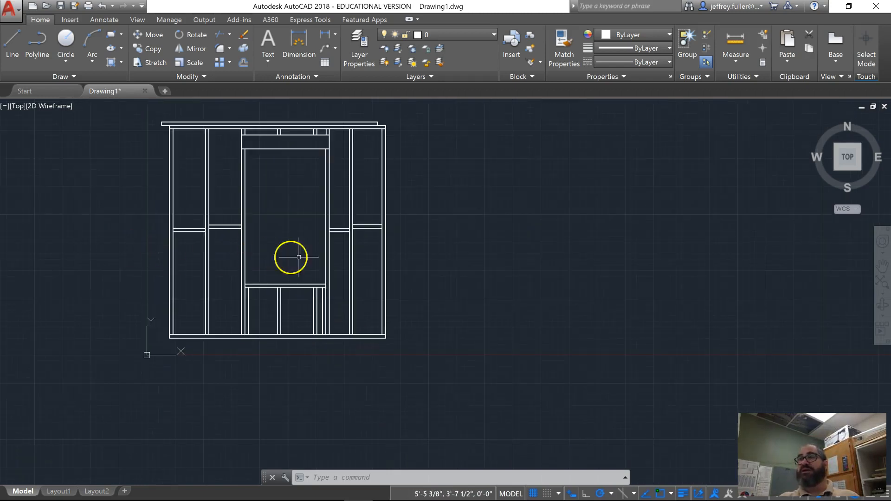
scroll(386, 265, up, 2)
mouse_move(386, 265)
middle_down()
mouse_move(442, 269)
mouse_move(494, 343)
middle_up()
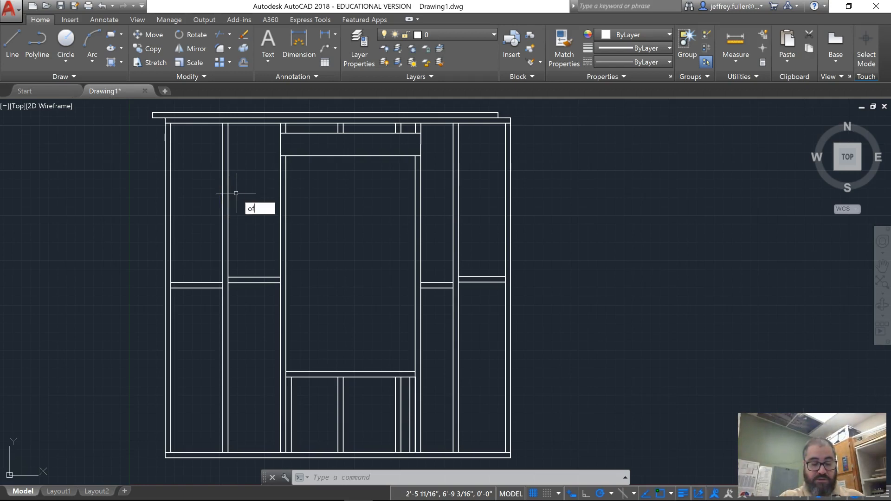
text(set)
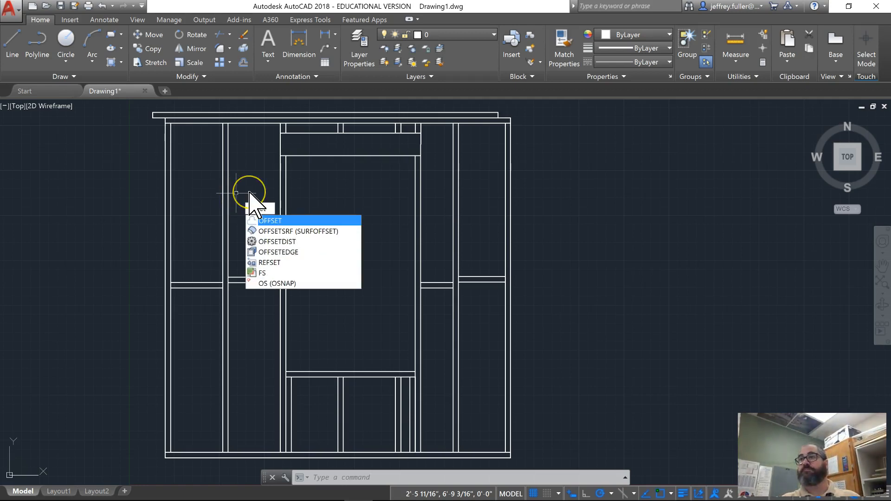
key(Return)
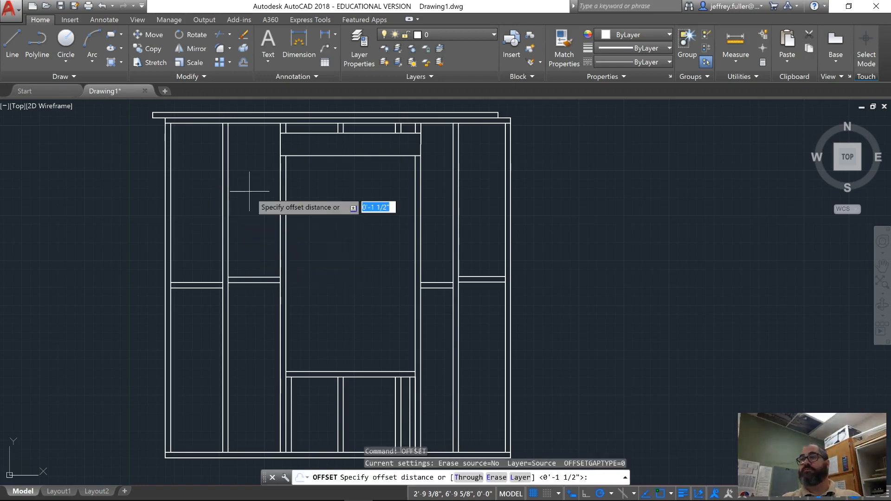
key(Return)
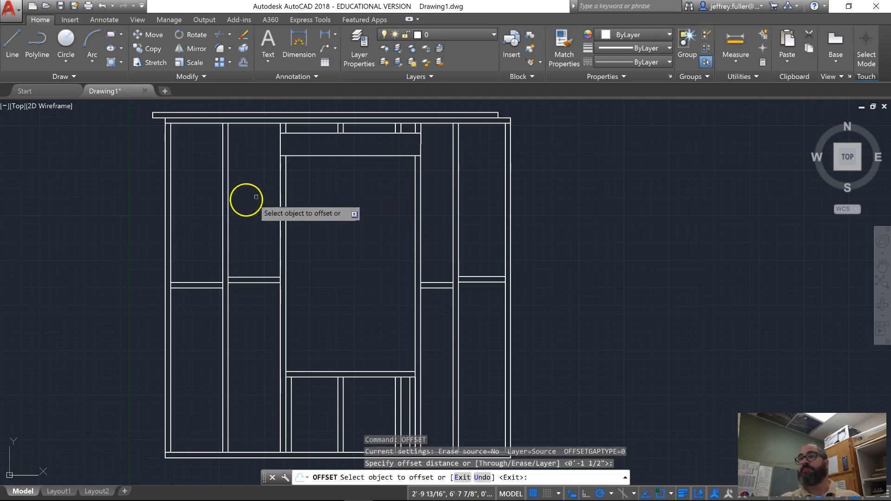
click(281, 195)
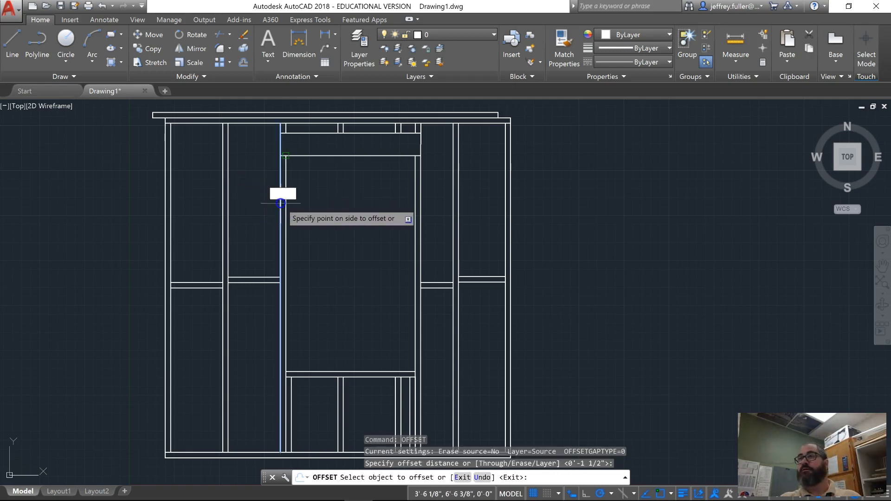
click(274, 202)
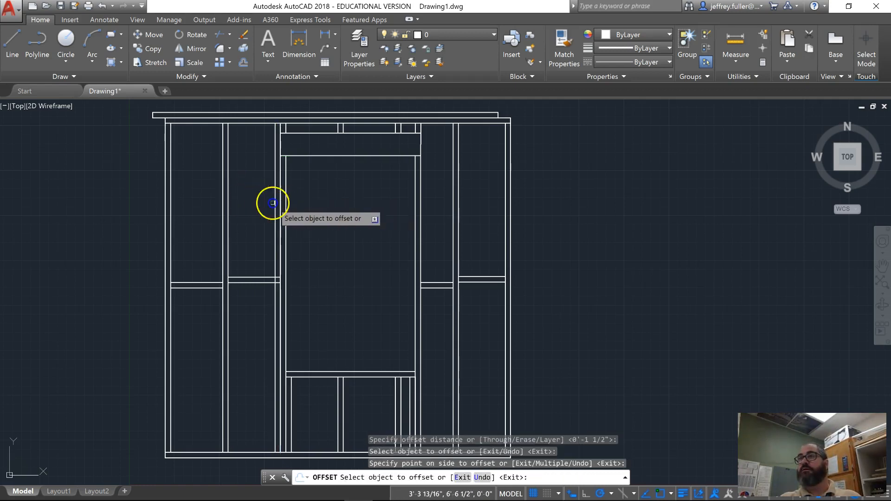
click(420, 227)
click(425, 234)
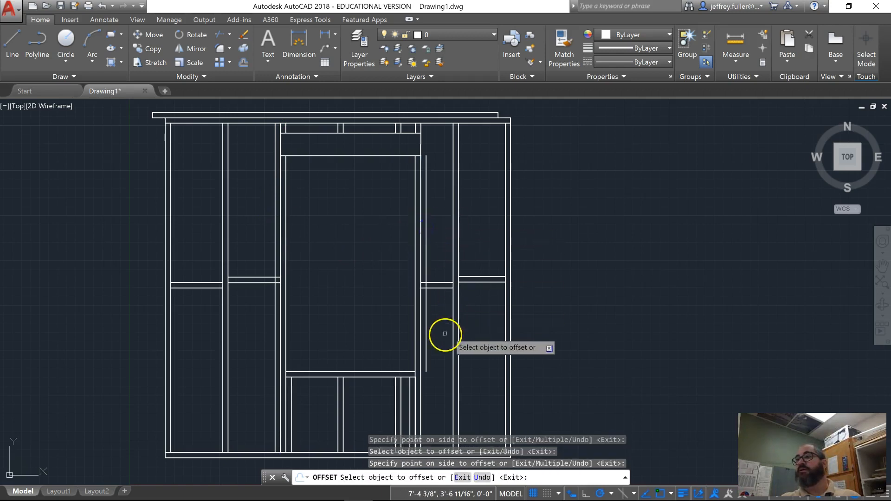
- Offset the right supporting stud's outer edge segments below the sill and above the header 1-1/2" away from the opening
click(421, 403)
click(424, 404)
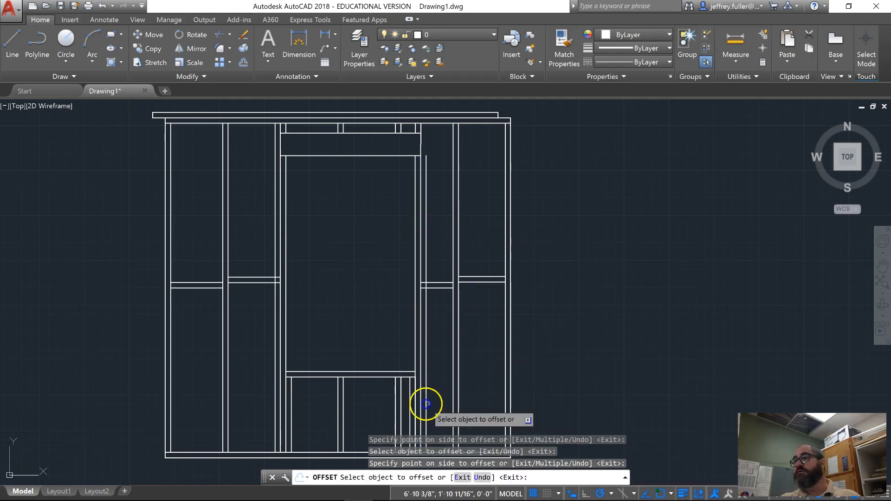
click(420, 129)
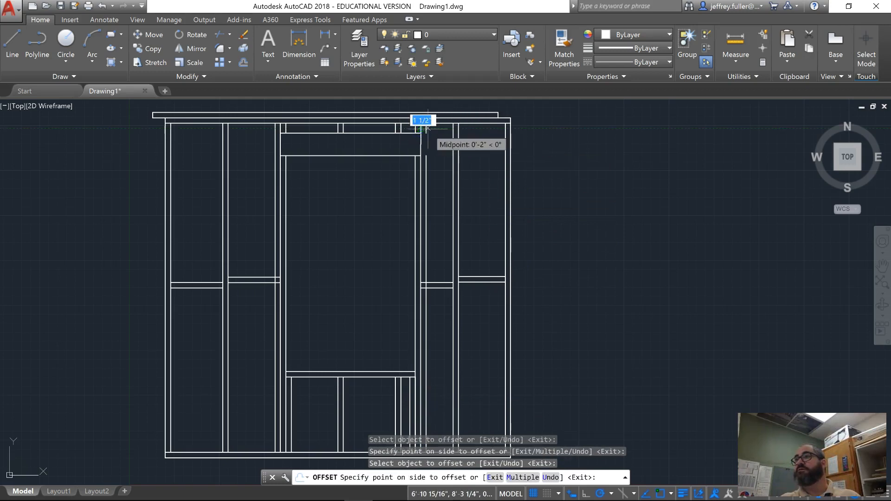
click(423, 131)
- Offset the outer edge segment beside the header's right end 1-1/2" away from the opening to complete the full-height stud
click(422, 143)
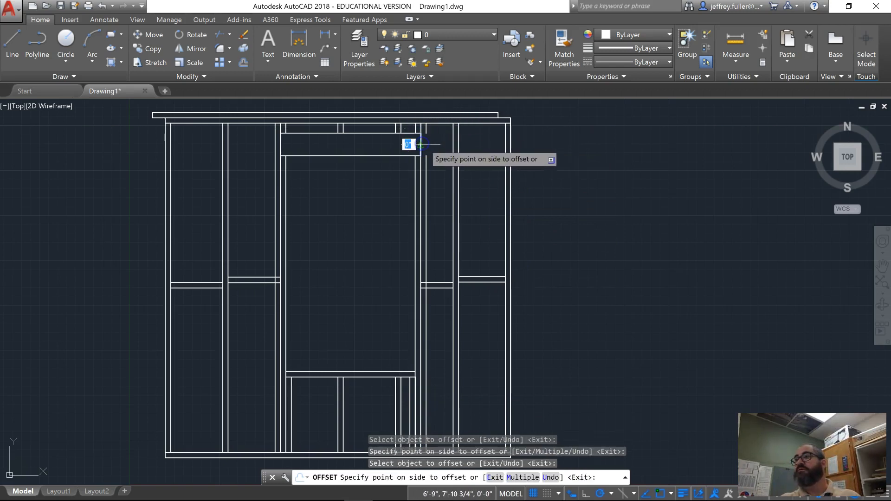
click(422, 146)
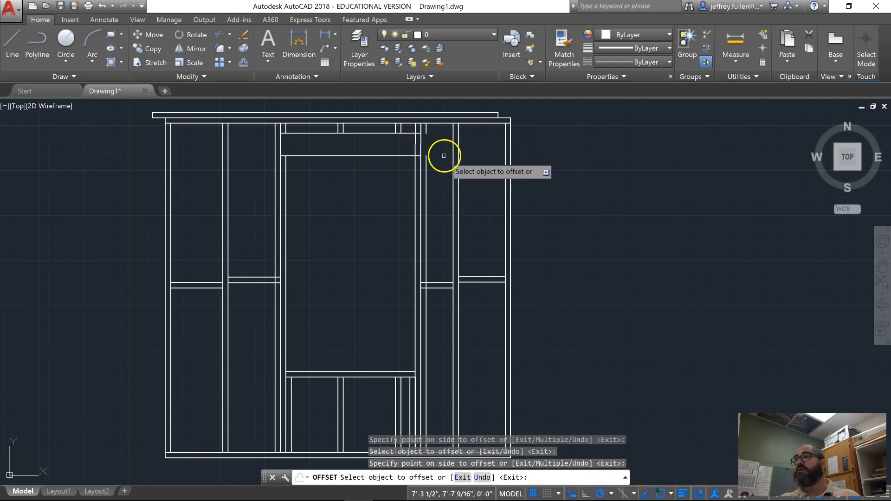
click(420, 142)
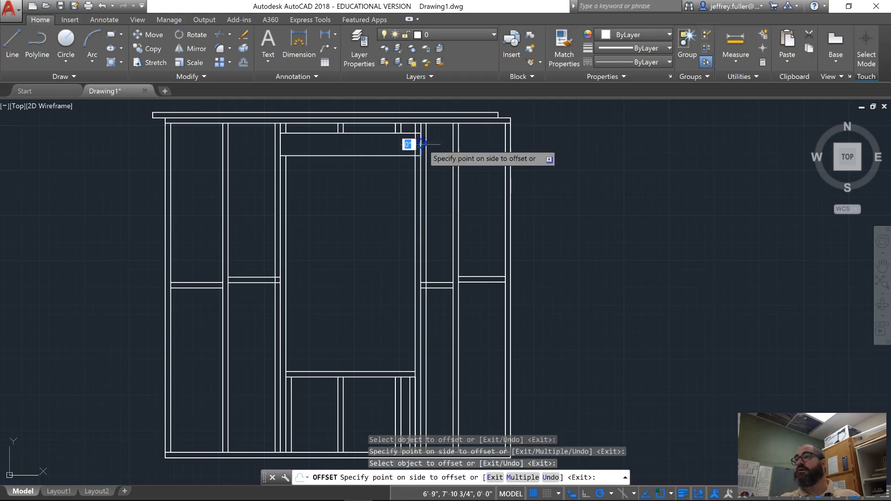
click(454, 149)
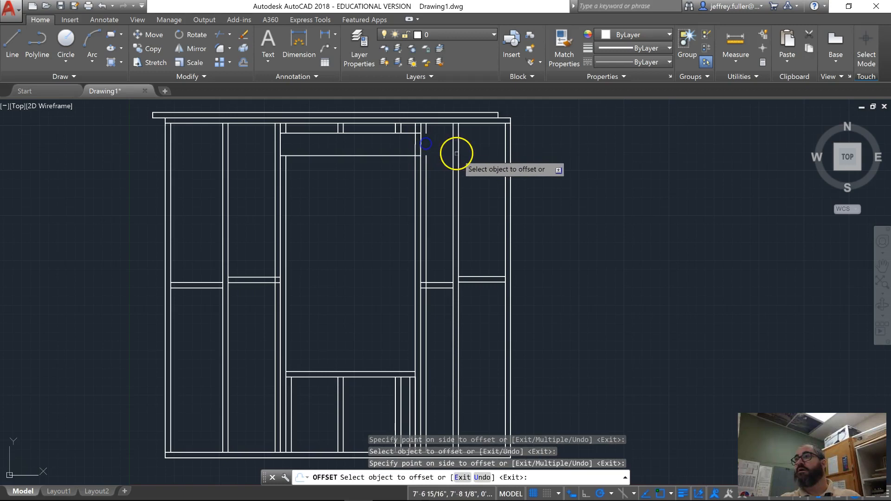
click(421, 145)
click(428, 141)
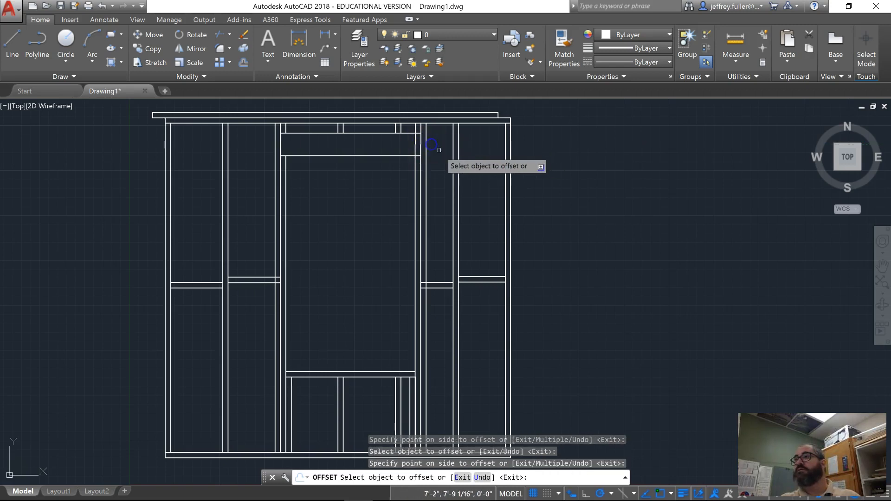
scroll(538, 168, down, 2)
middle_drag(537, 189, 485, 194)
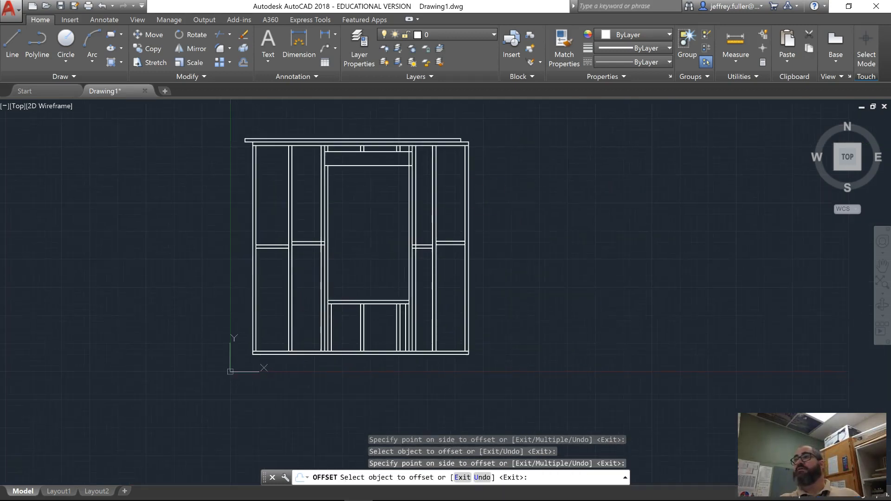
scroll(395, 191, up, 2)
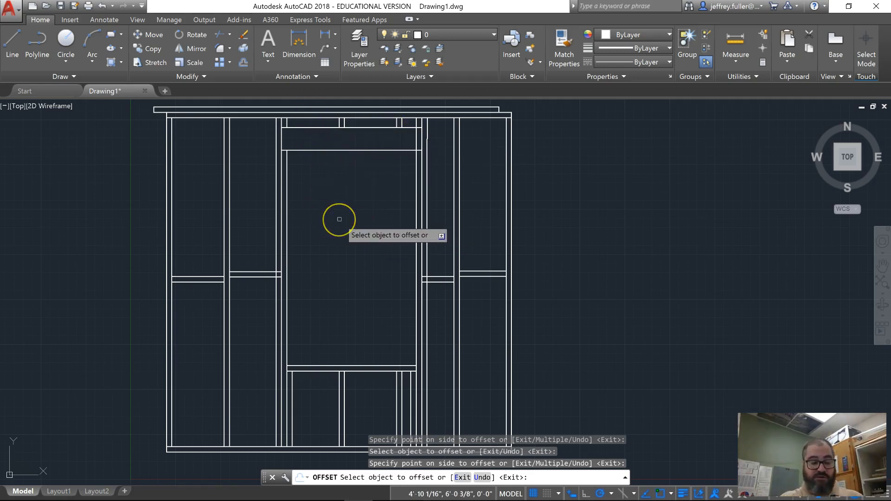
key(Escape)
key(Escape)
key(Escape)
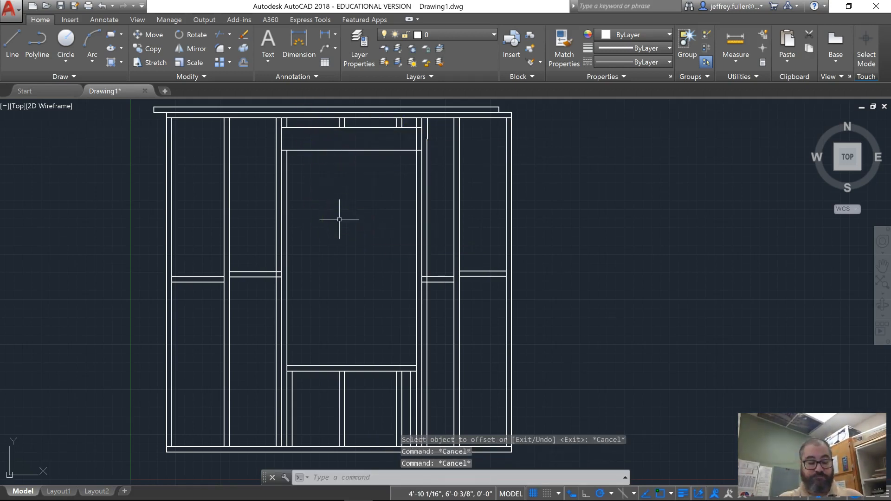
- Trim the supporting stud line that crosses the right end of the header
text(trim)
key(Return)
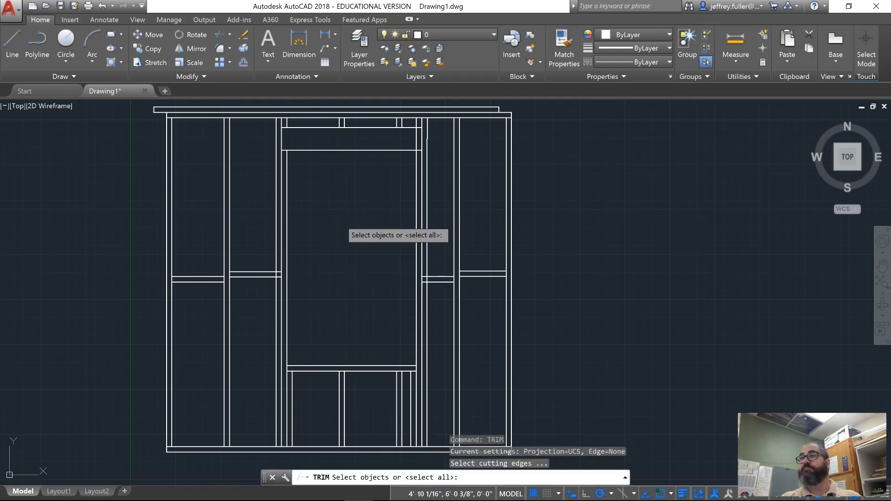
key(Return)
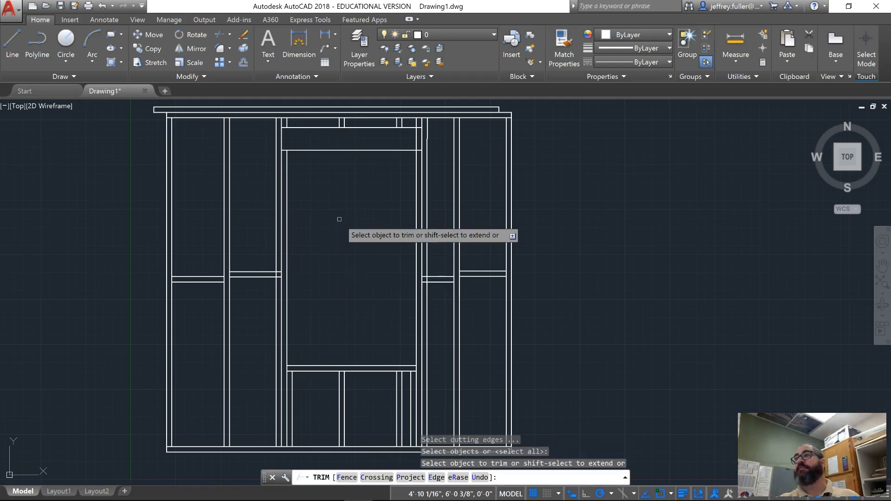
click(419, 131)
click(416, 138)
- Trim the blocking lines that cross the full-height studs on both sides of the opening
scroll(375, 242, down, 2)
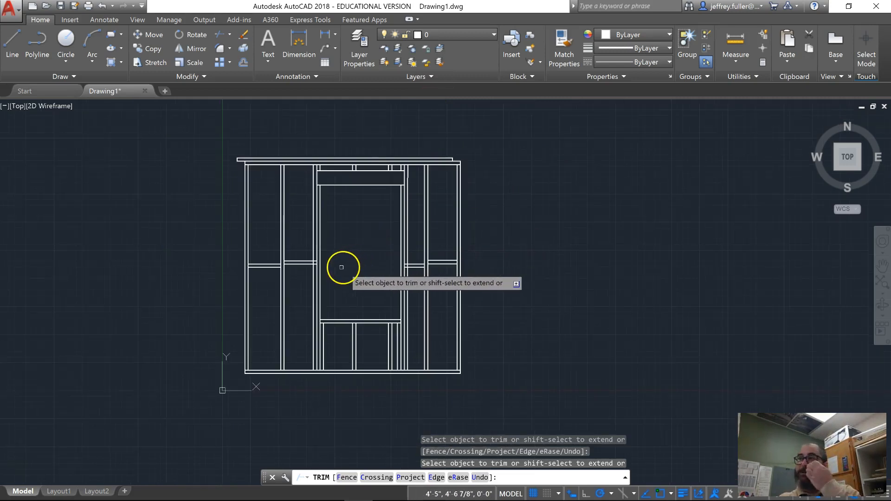
middle_drag(494, 244, 513, 243)
scroll(433, 349, up, 2)
middle_drag(432, 325, 485, 384)
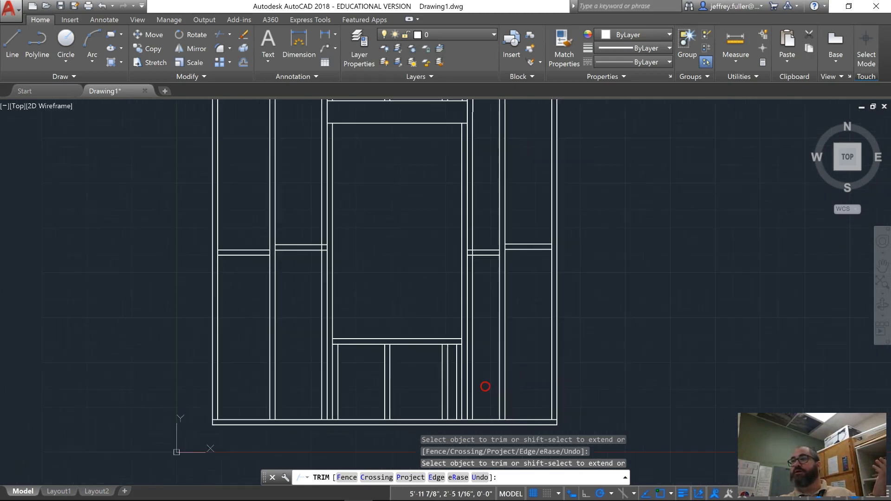
scroll(490, 256, up, 3)
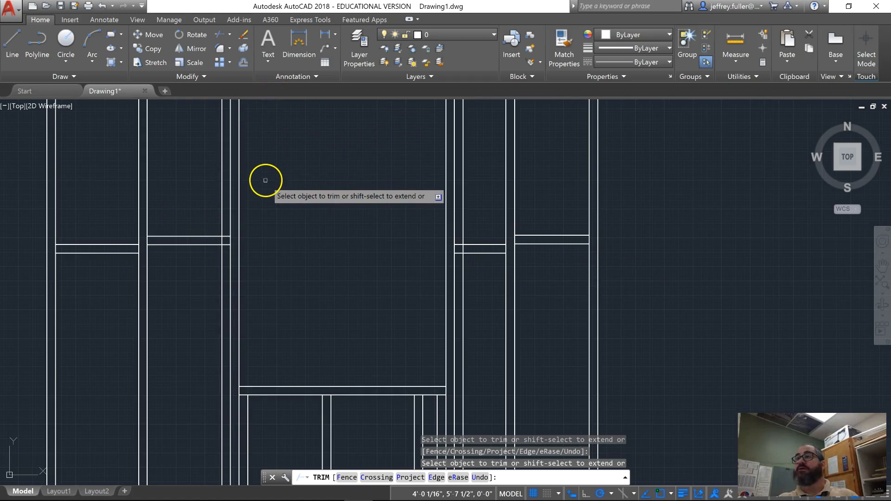
click(227, 229)
click(225, 245)
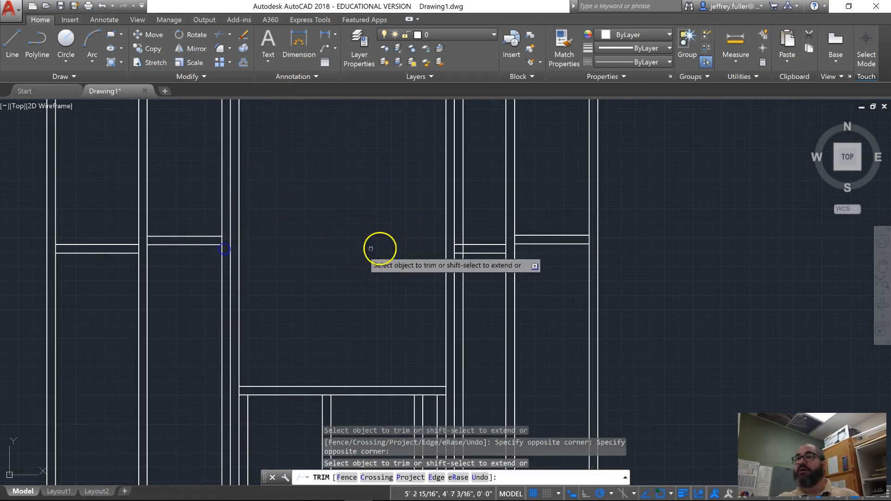
click(457, 235)
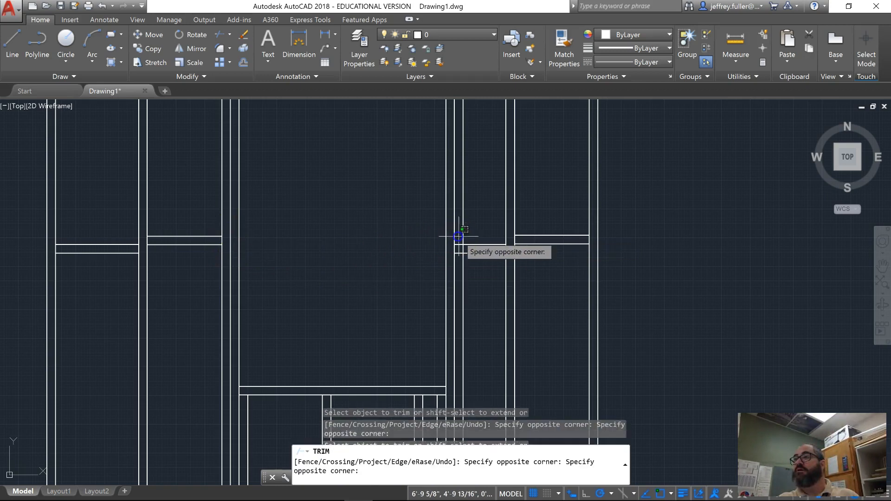
click(460, 261)
- Start a hatch and choose the NET3 pattern for it
scroll(534, 281, down, 6)
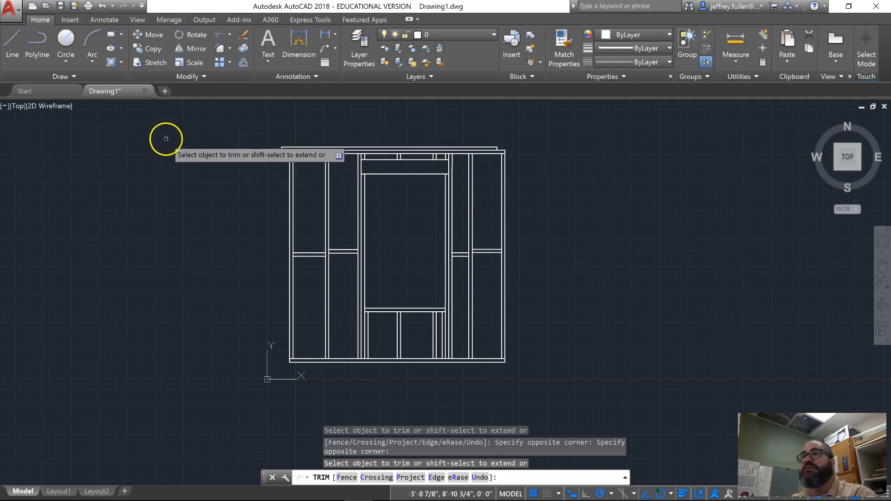
scroll(178, 166, up, 2)
middle_drag(178, 165, 108, 138)
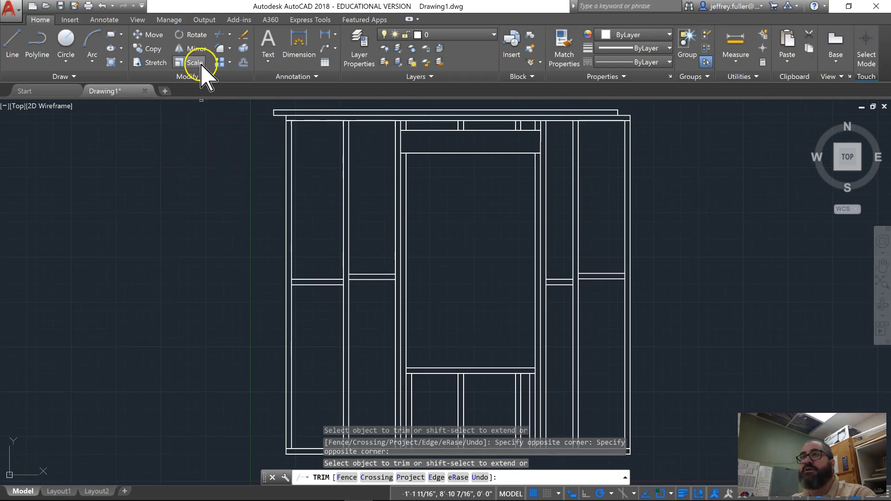
click(115, 62)
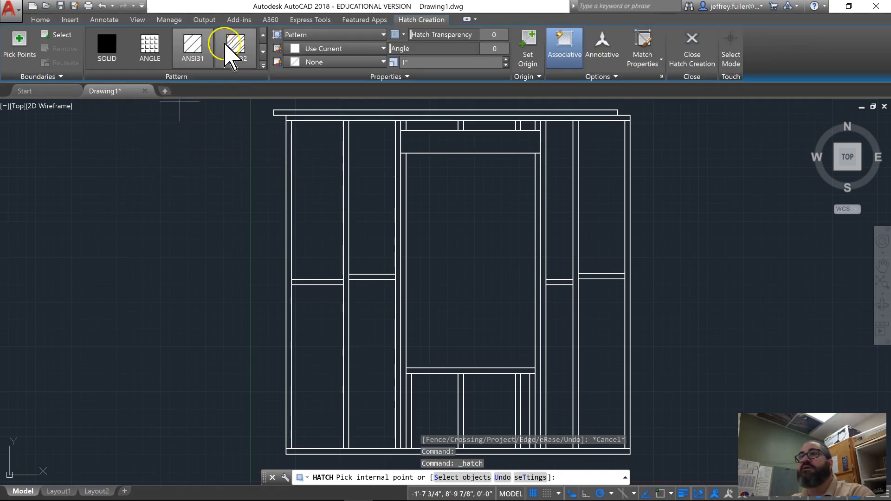
click(228, 52)
scroll(228, 52, down, 5)
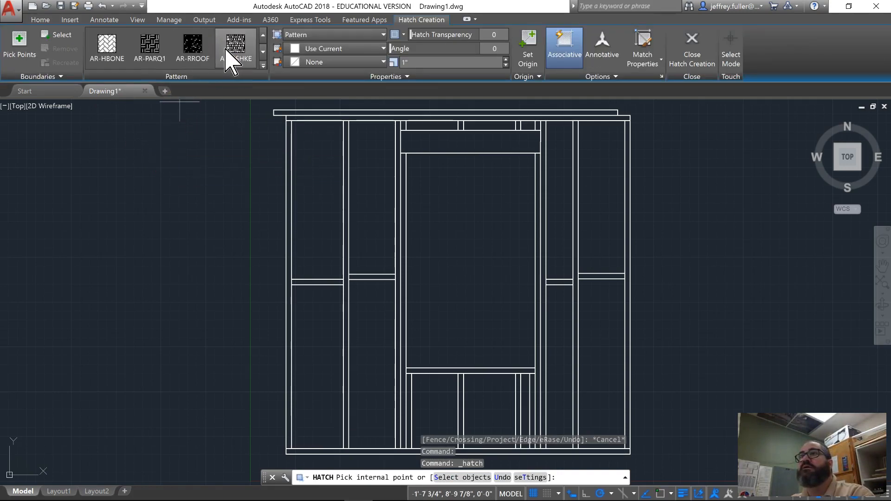
scroll(231, 60, down, 6)
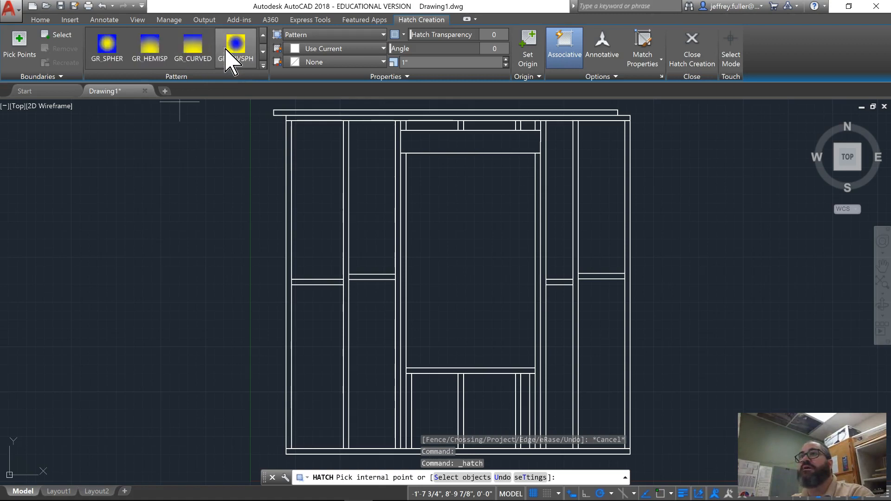
scroll(228, 51, down, 5)
click(218, 50)
scroll(219, 51, down, 4)
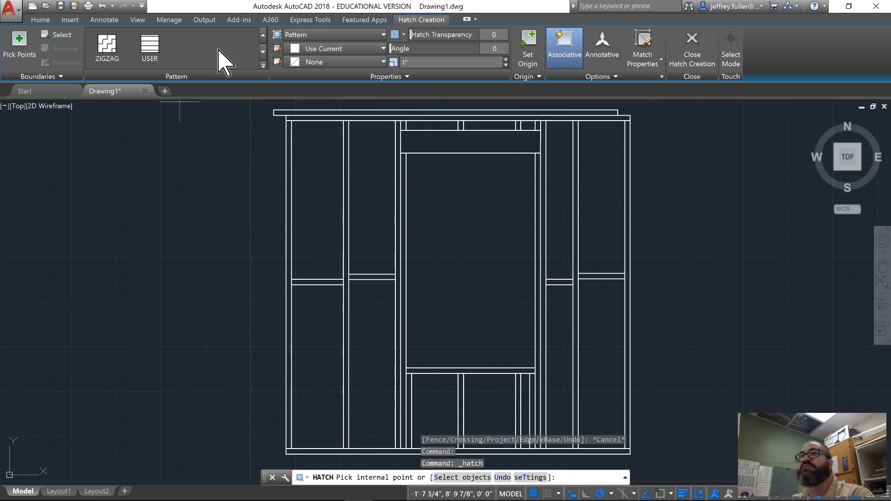
scroll(218, 50, up, 1)
click(194, 52)
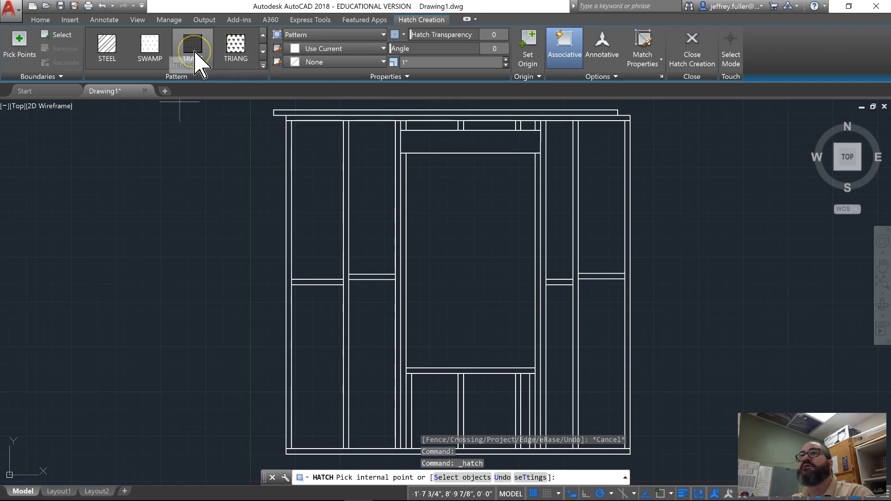
scroll(194, 52, up, 1)
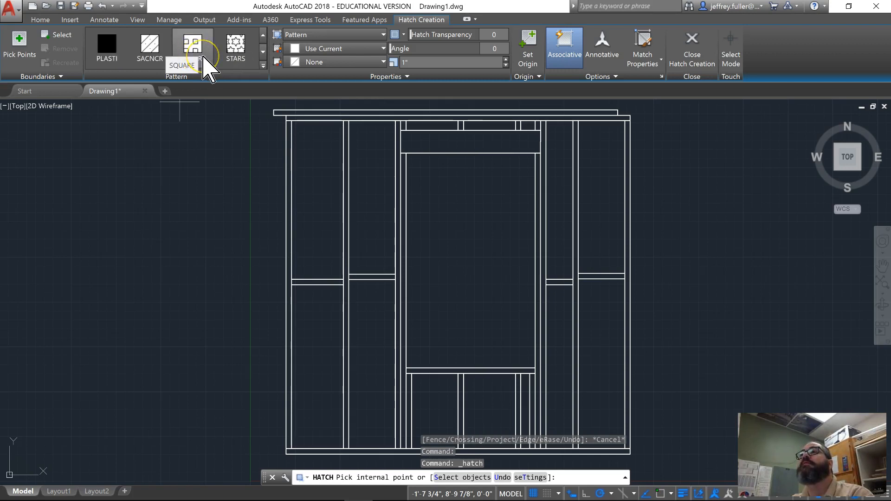
scroll(204, 65, up, 1)
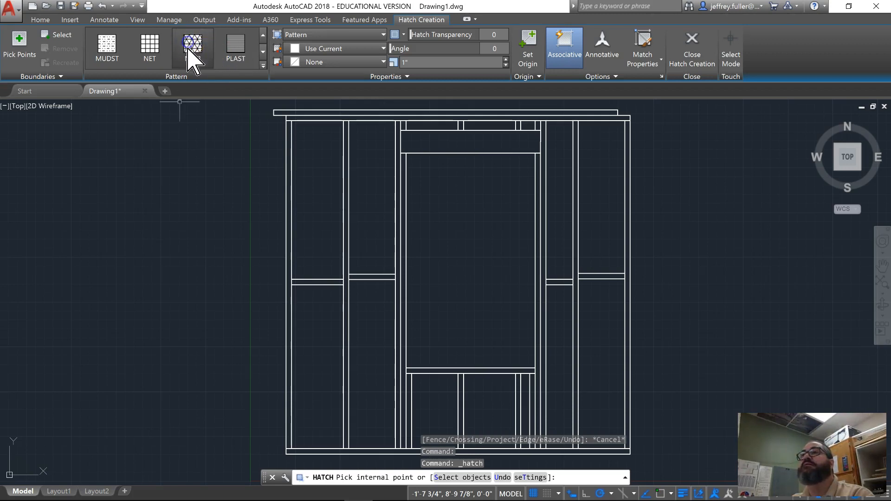
click(188, 63)
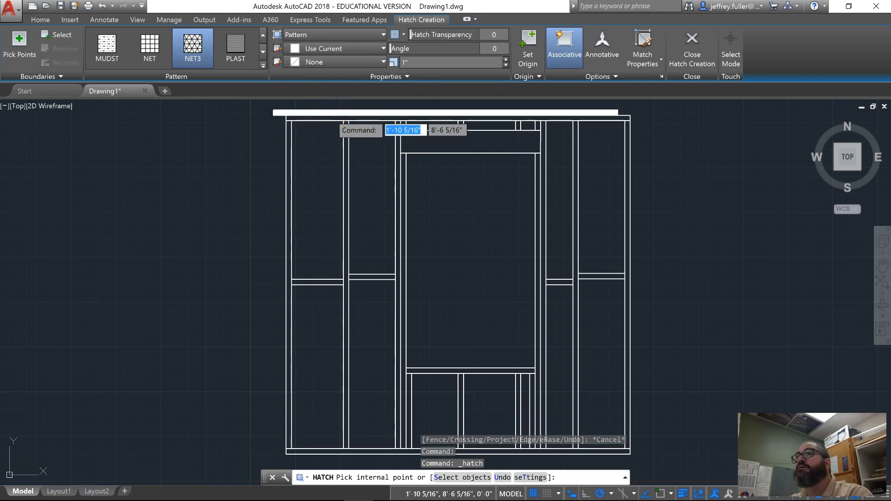
- Try hatching the uppermost top plate with NET3 at scale 10, then undo the whole hatch
click(343, 113)
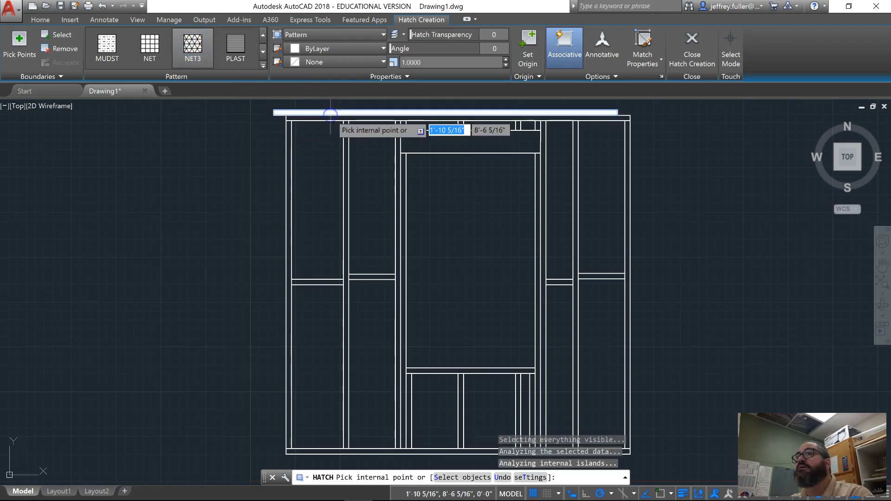
click(418, 62)
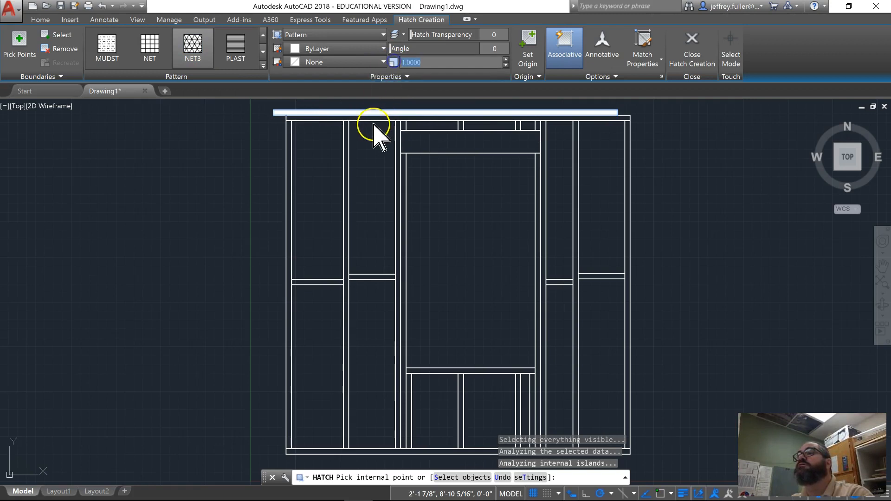
text(5)
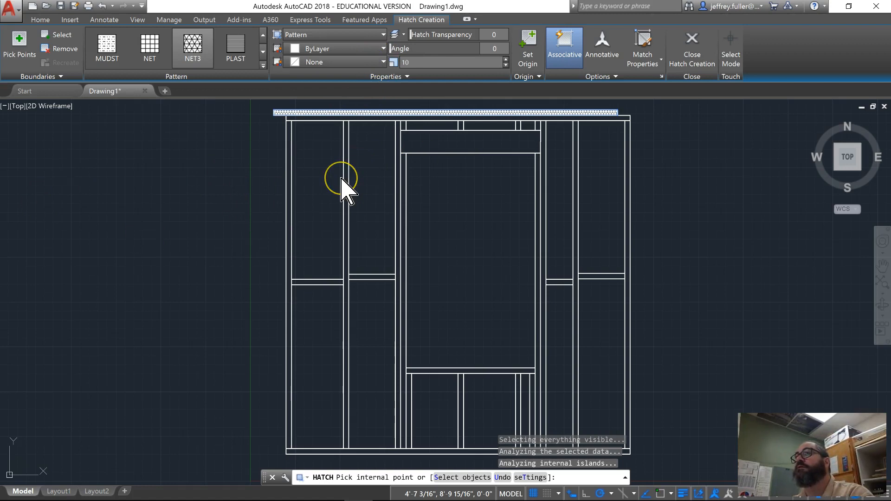
key(Return)
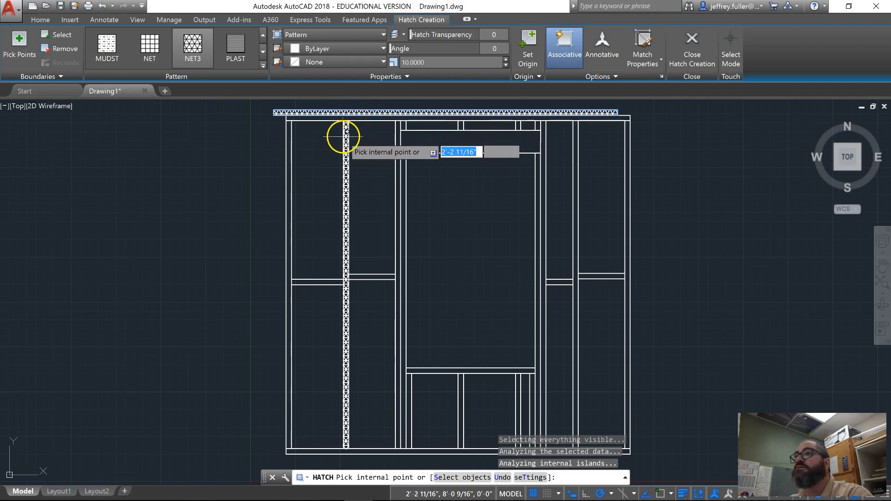
click(318, 157)
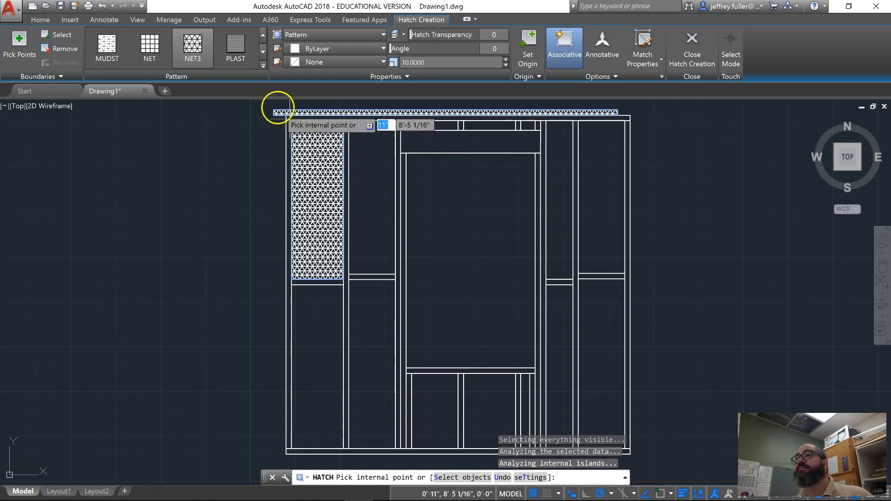
click(101, 6)
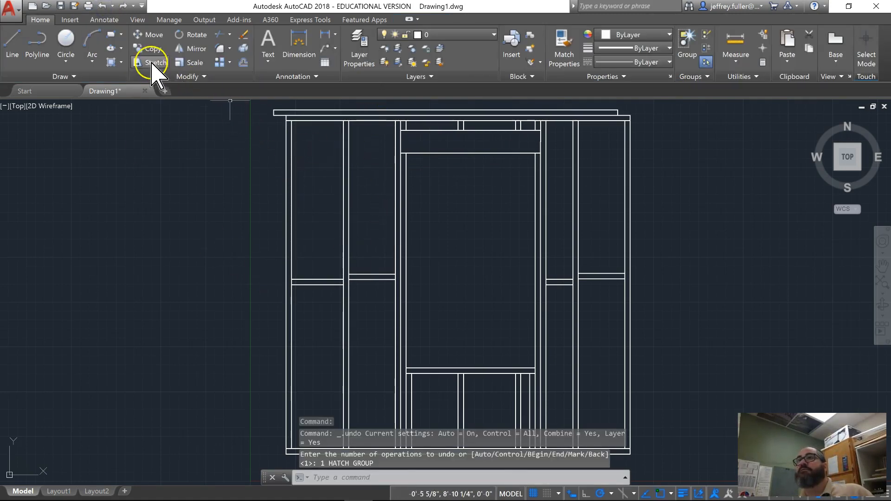
- Start a new hatch and choose the DOLMIT pattern for it
click(112, 62)
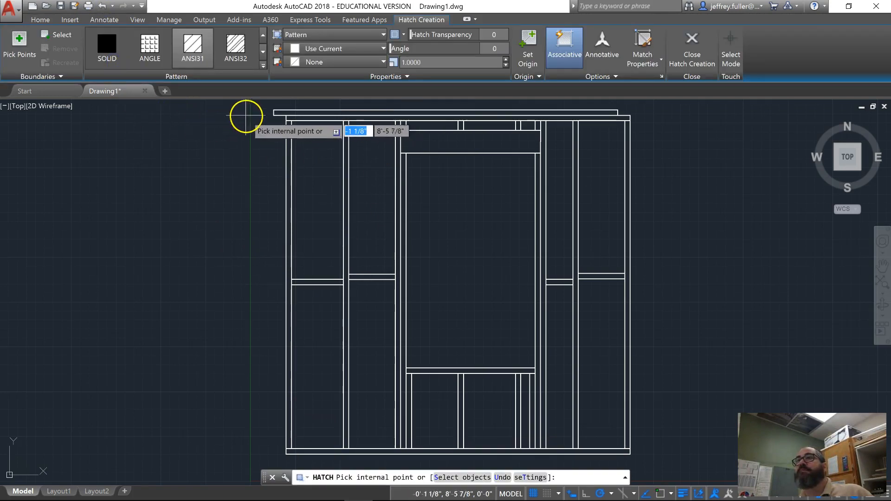
scroll(206, 70, down, 2)
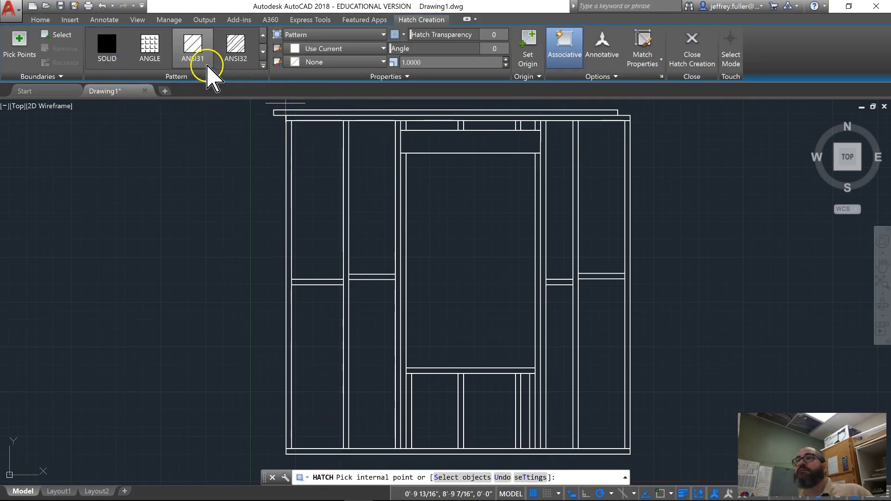
scroll(206, 58, down, 1)
scroll(205, 58, up, 2)
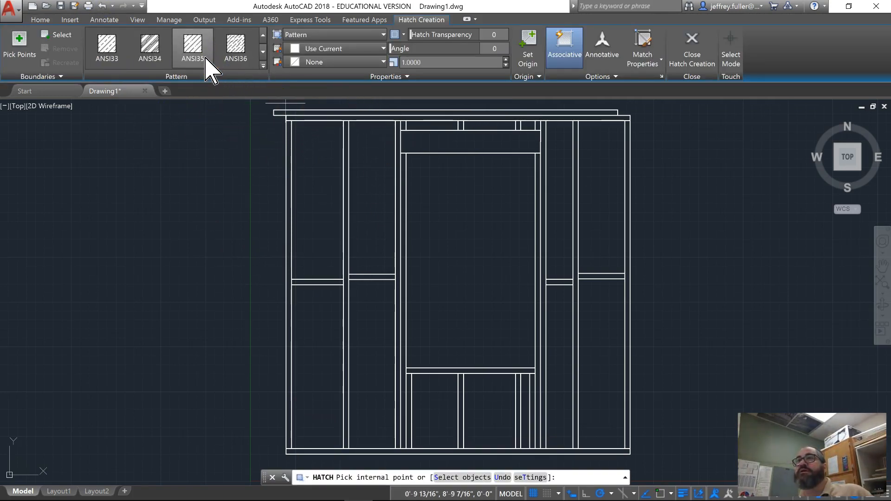
scroll(205, 60, down, 2)
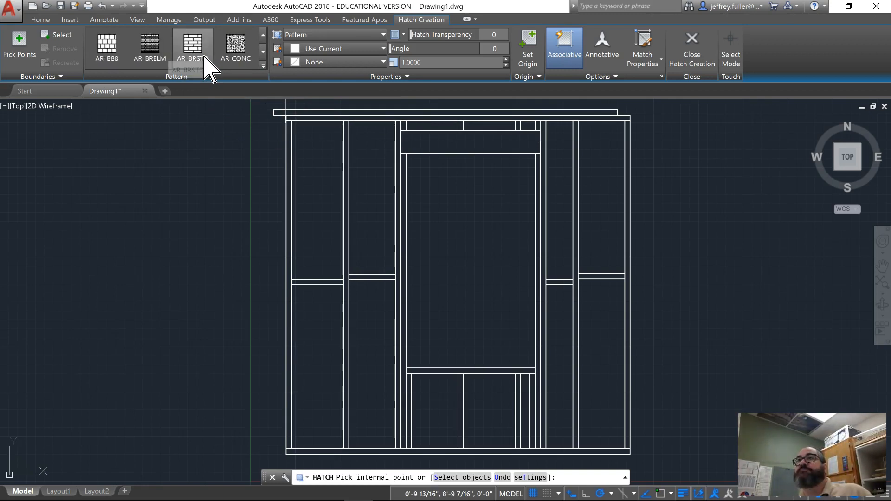
scroll(205, 65, down, 4)
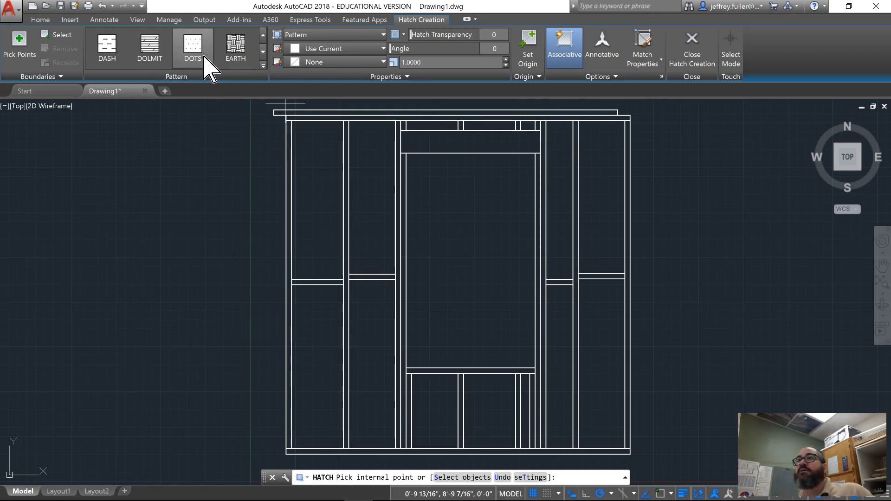
click(155, 55)
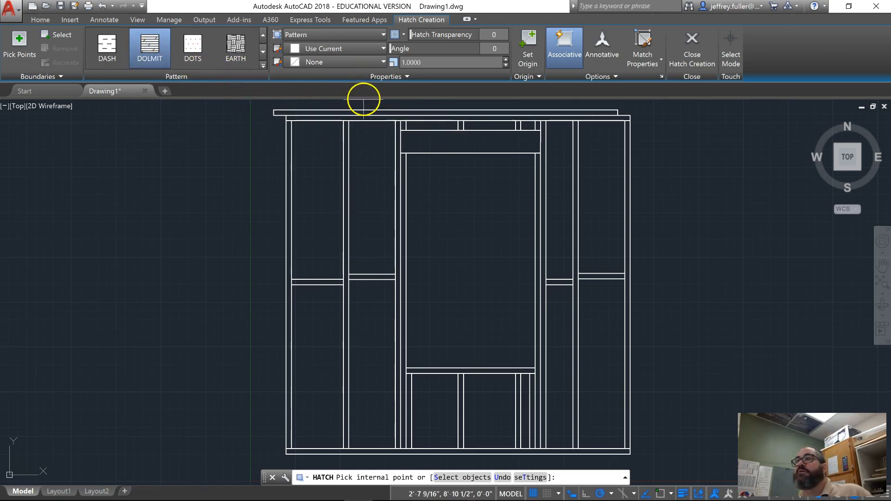
- Hatch the uppermost top plate with DOLMIT, trying scale 10 before setting the scale to 5
click(369, 113)
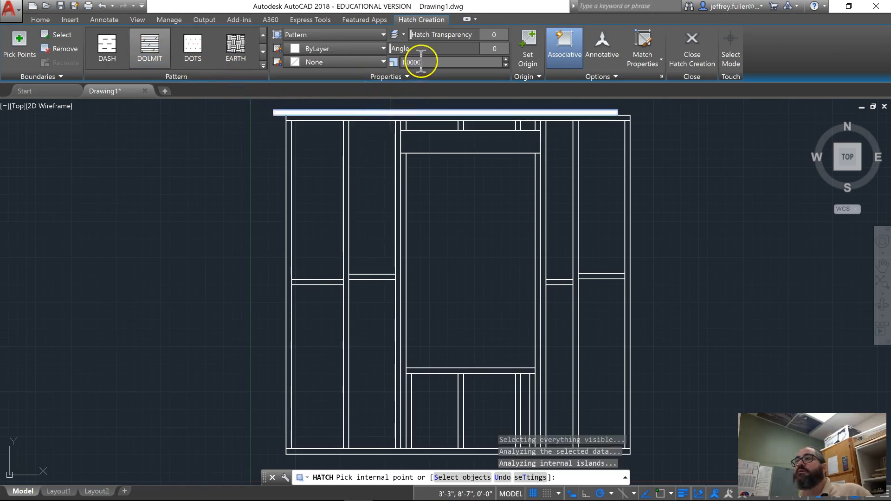
text(10)
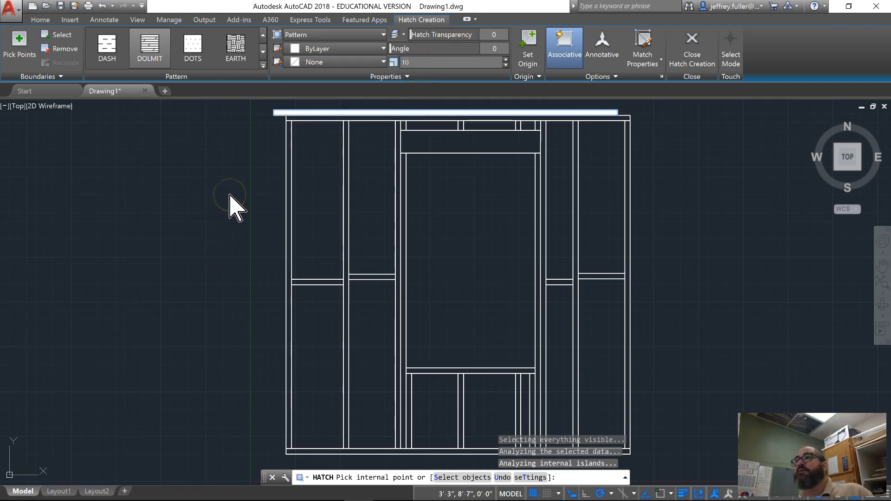
key(Return)
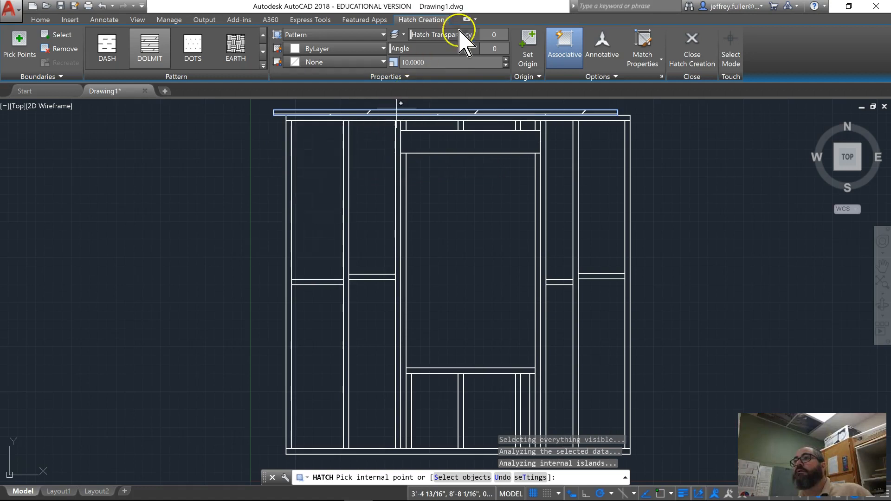
click(440, 64)
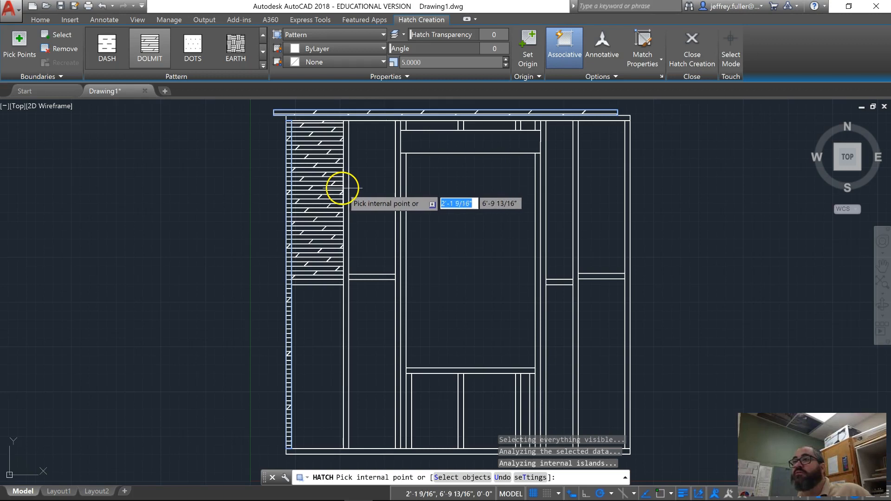
- Add the first three full-height studs from the wall's left end and the header above the opening to the hatch
click(347, 189)
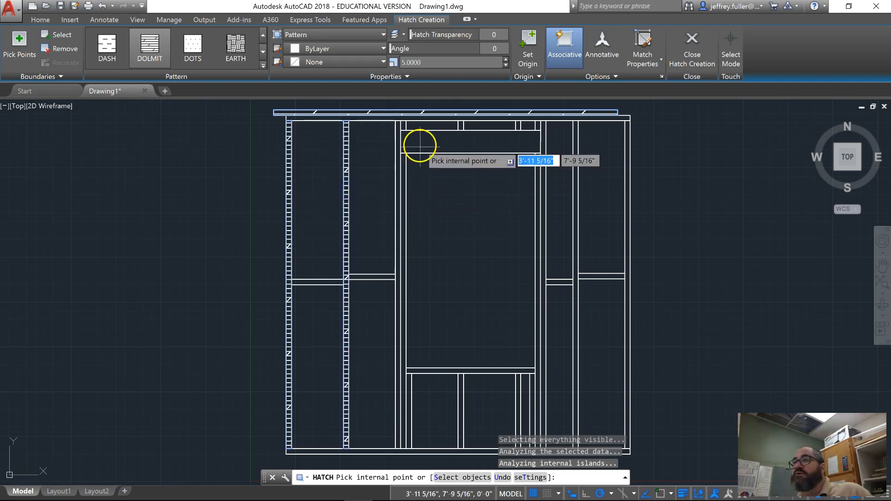
click(399, 178)
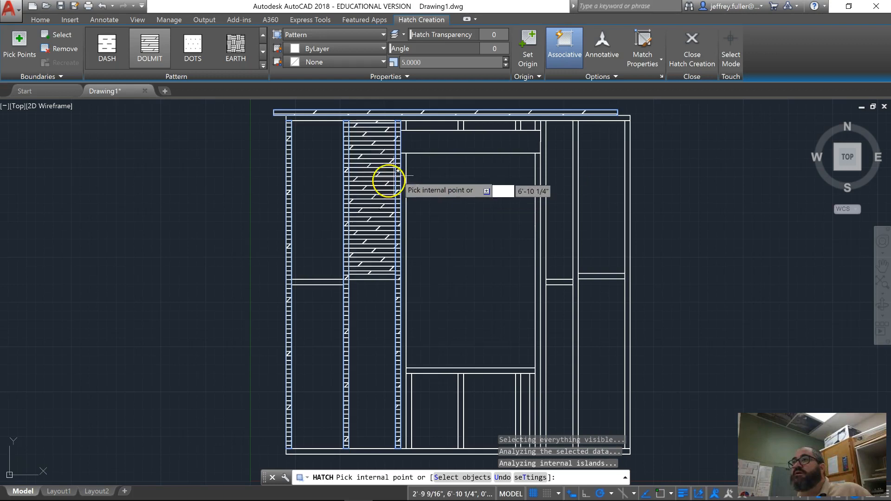
click(458, 142)
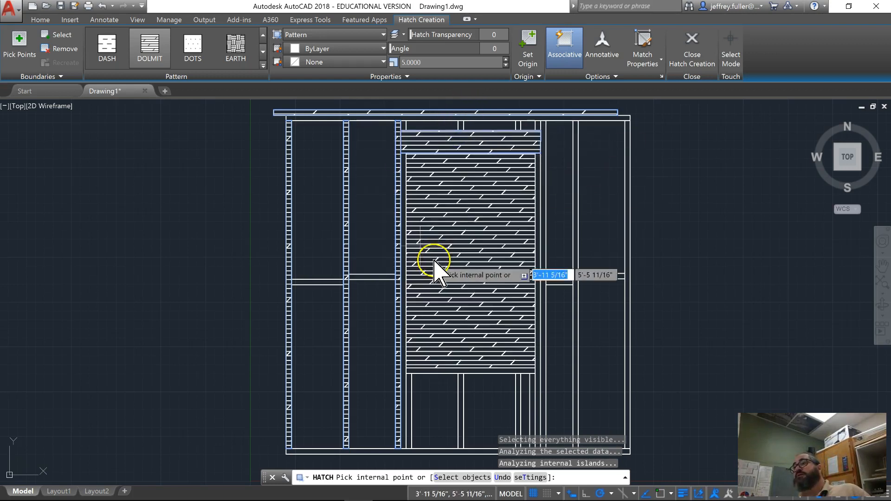
mouse_move(652, 224)
middle_down()
mouse_move(640, 219)
mouse_move(636, 237)
middle_up()
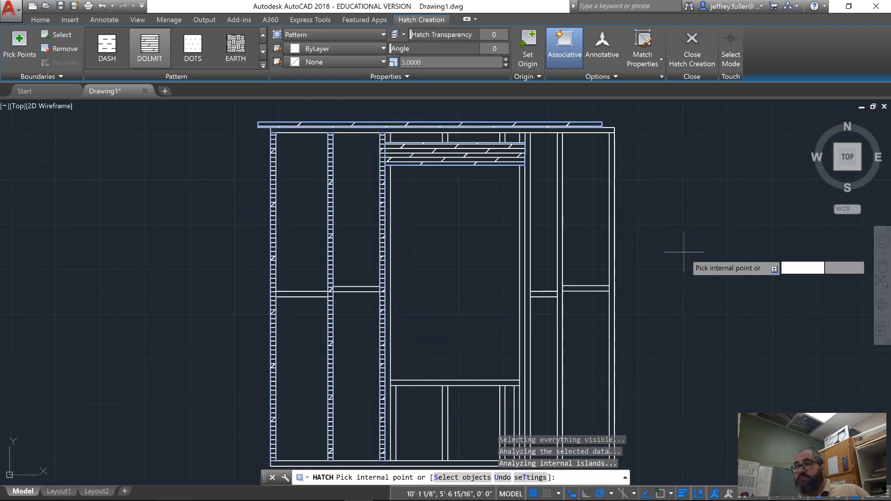